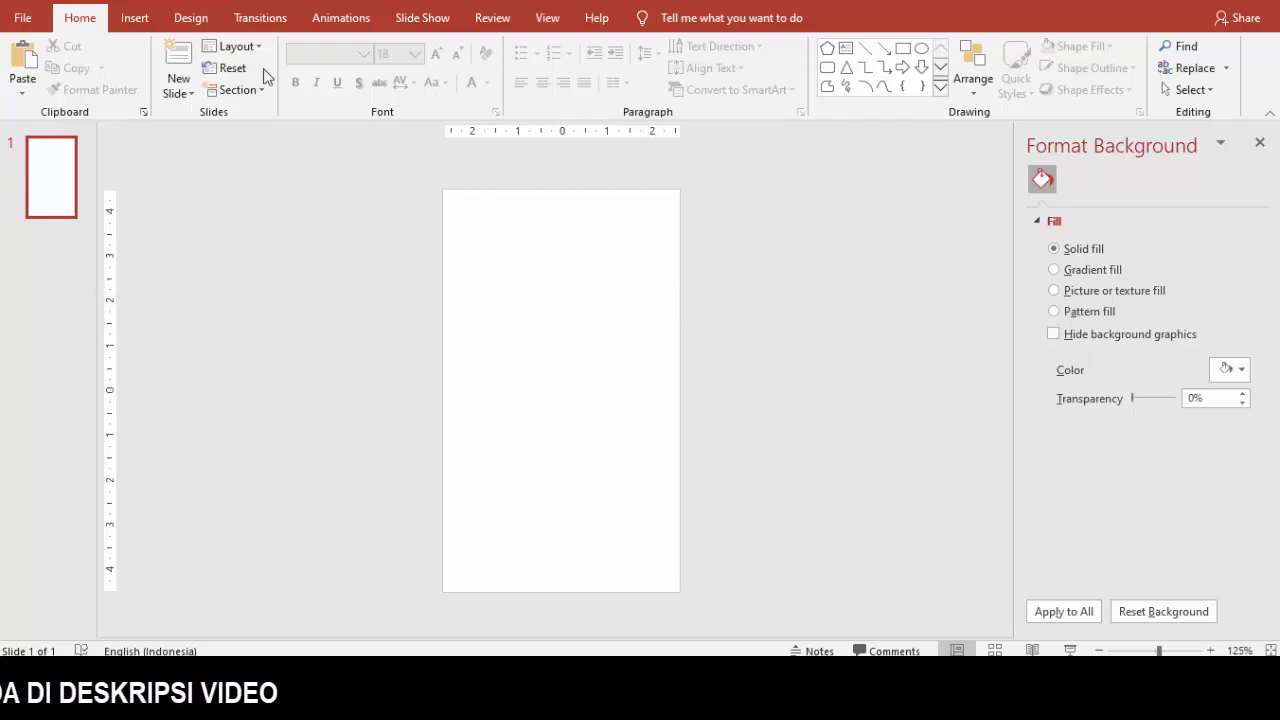
# - Set a custom slide size of 5,301 × 9 cm in portrait orientation
pyautogui.click(194, 18)
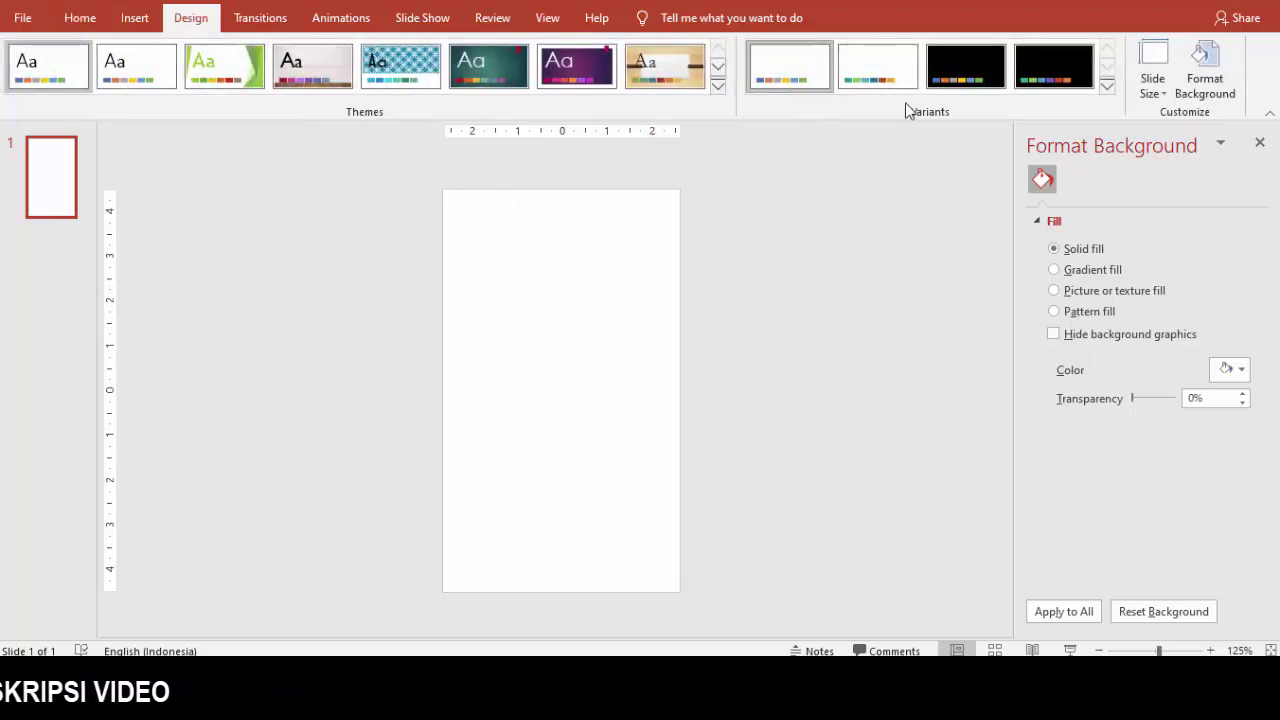
pyautogui.click(1259, 143)
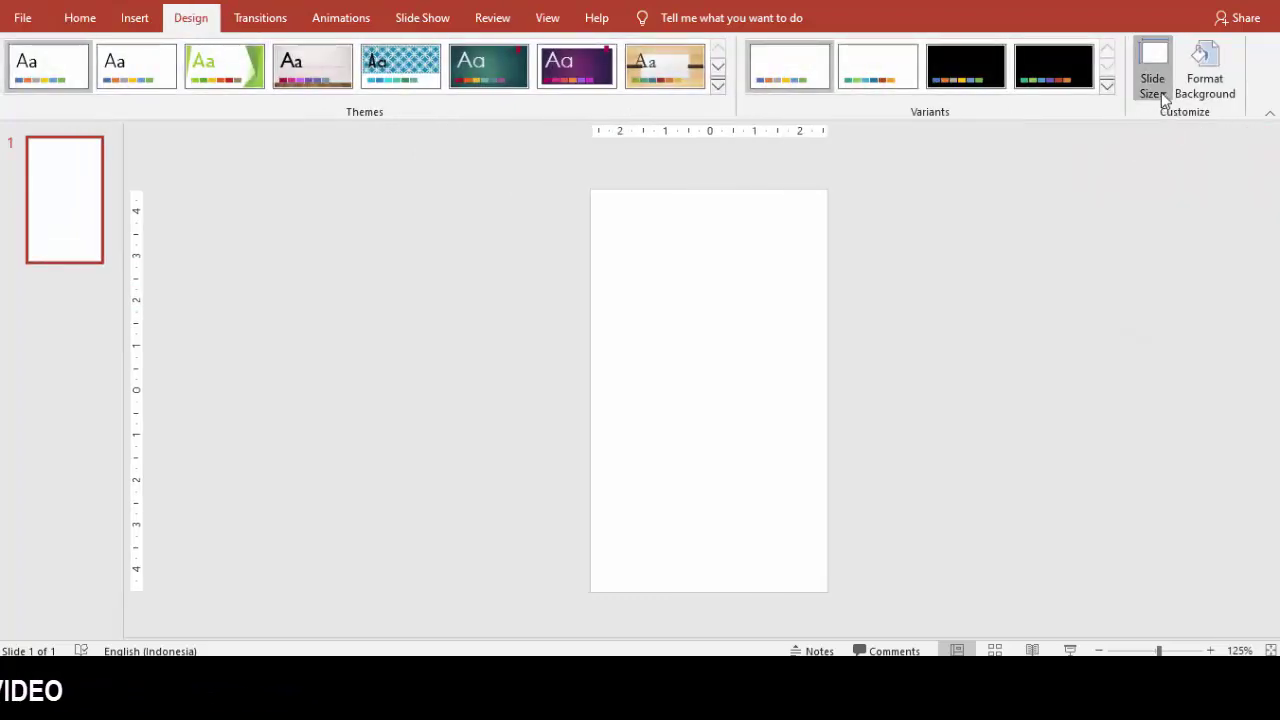
pyautogui.click(1161, 92)
pyautogui.click(186, 21)
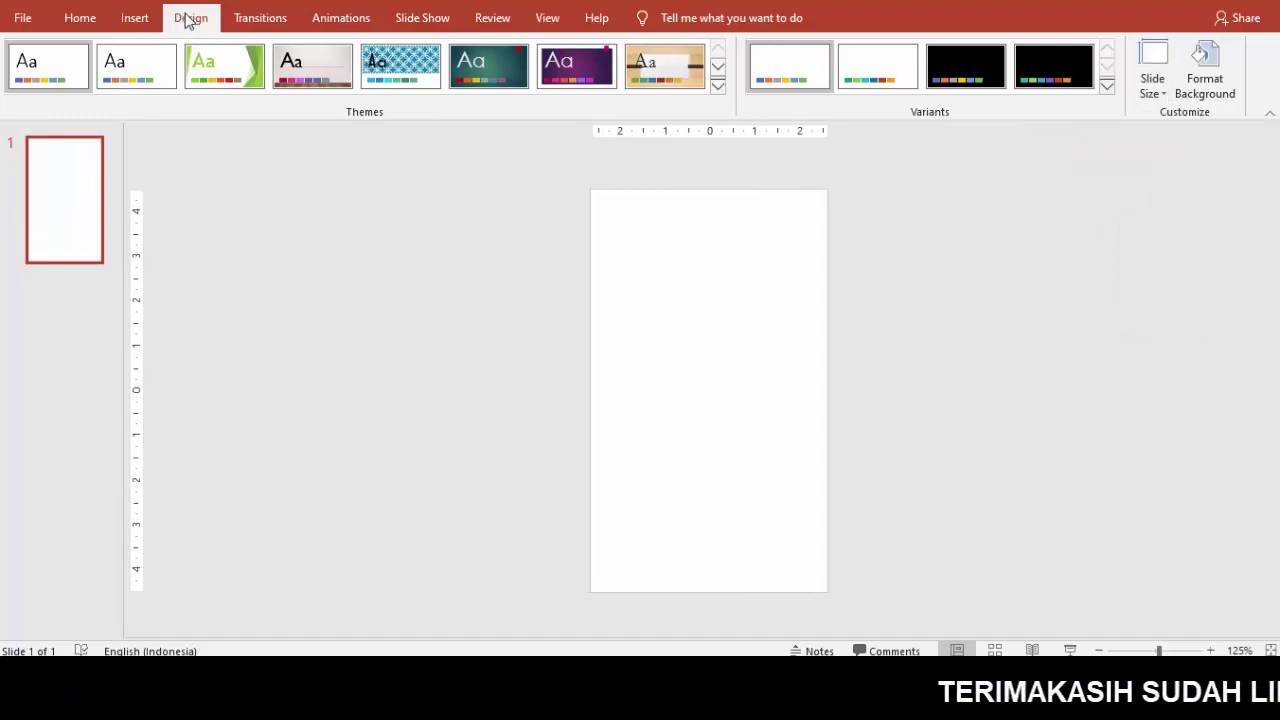
pyautogui.click(1150, 84)
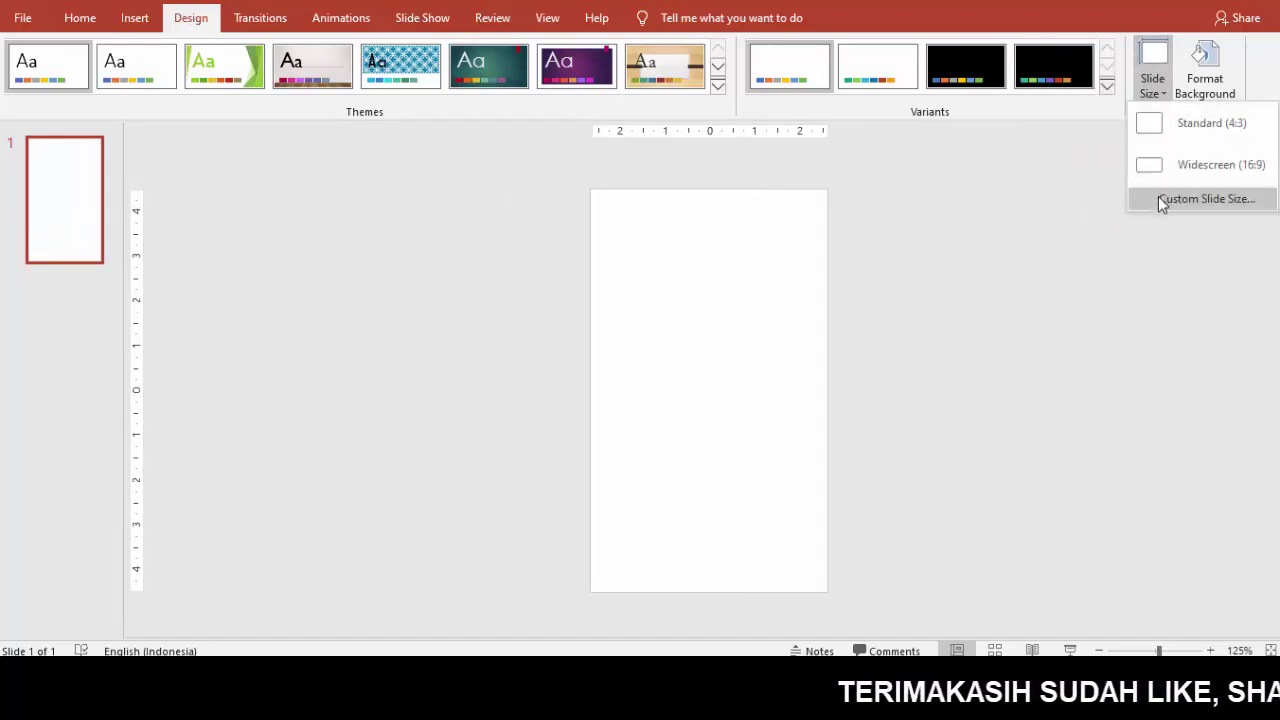
pyautogui.click(1158, 199)
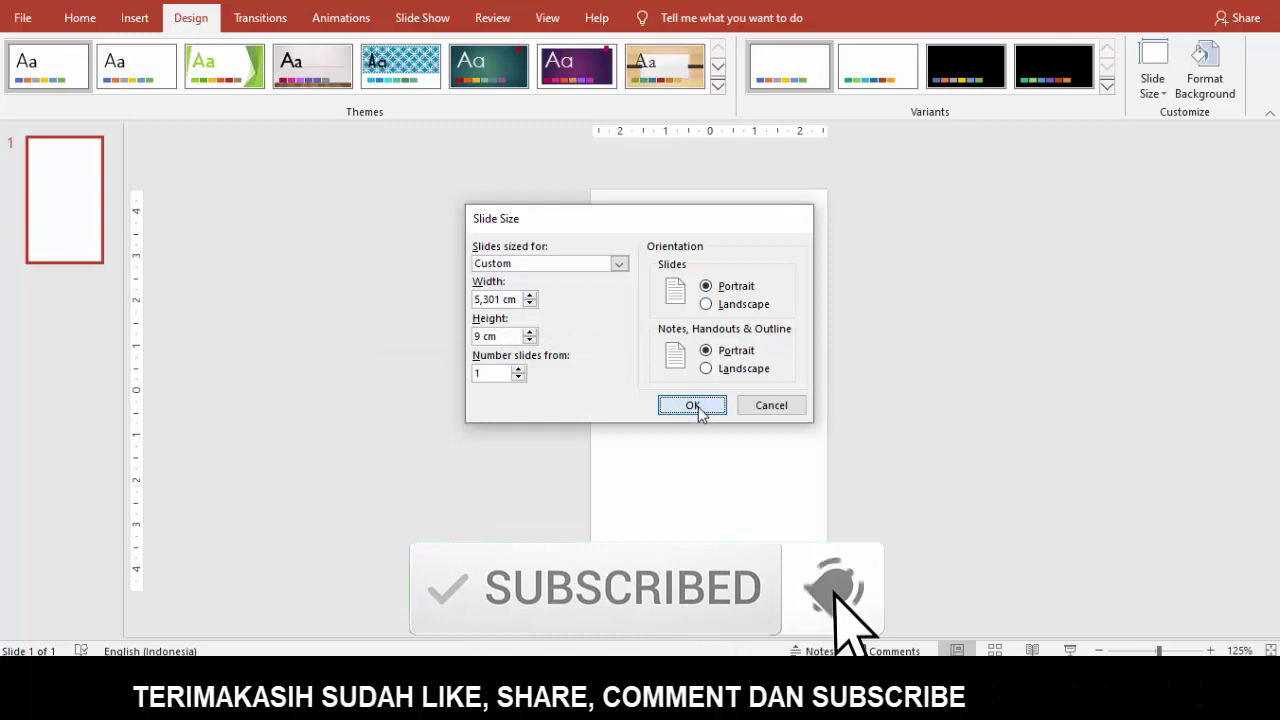
pyautogui.click(697, 408)
# - Fill the slide background with solid dark grey
pyautogui.rightClick(750, 330)
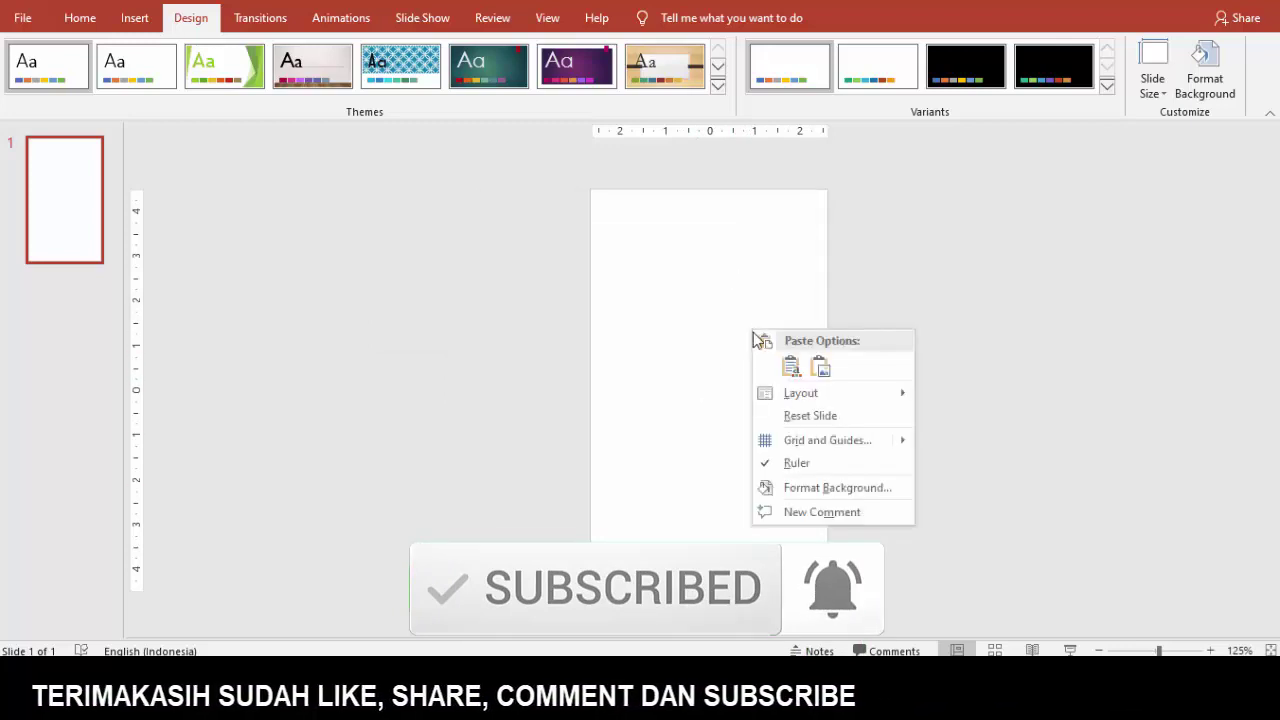
pyautogui.click(794, 486)
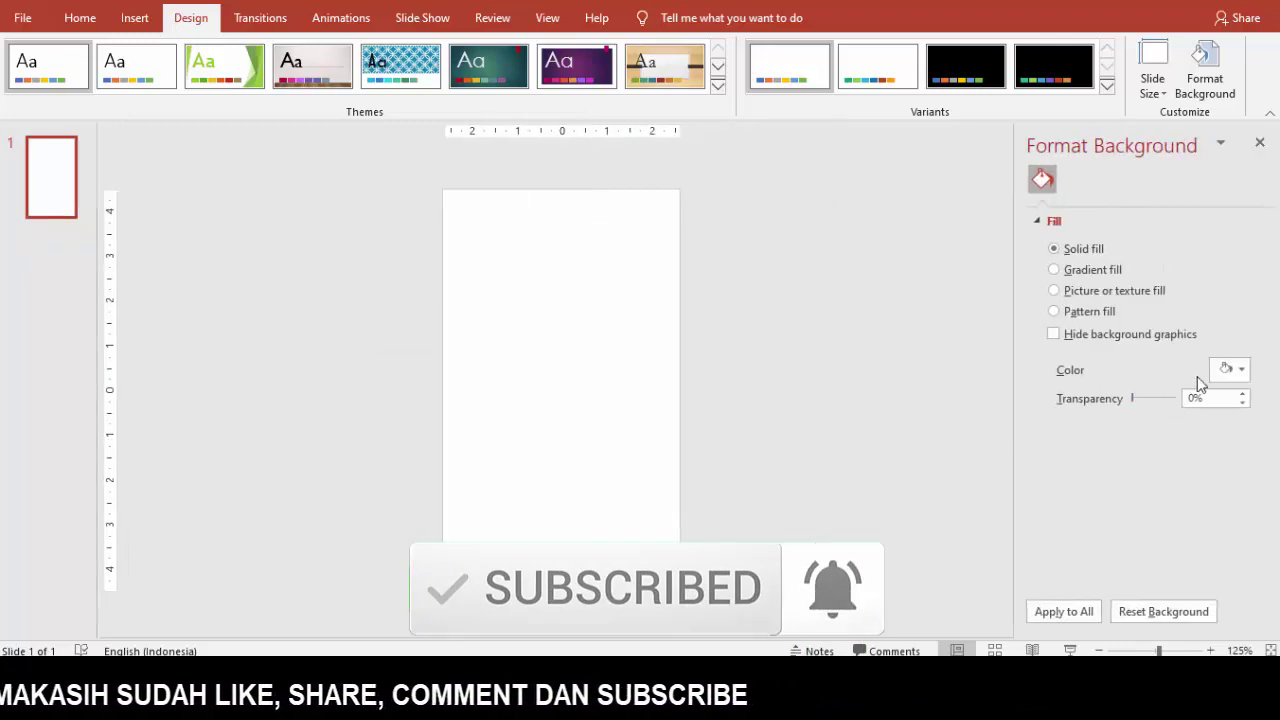
pyautogui.click(1227, 369)
pyautogui.click(1140, 576)
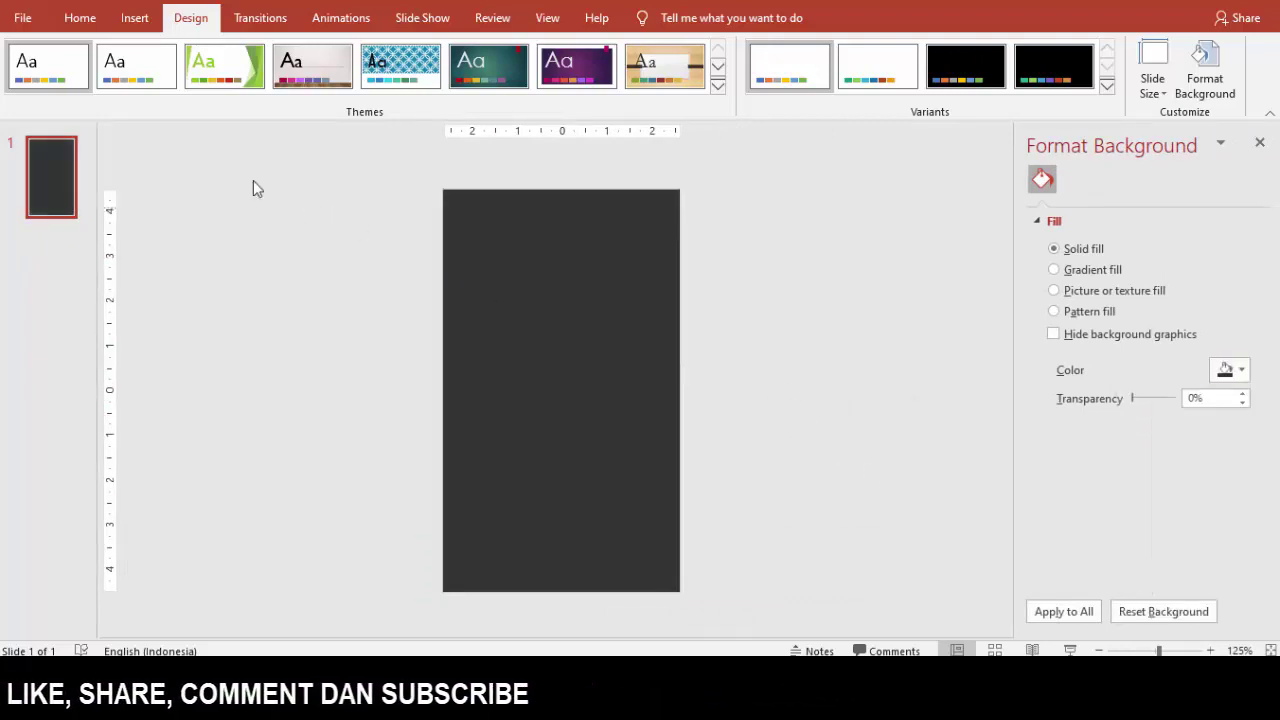
pyautogui.click(136, 22)
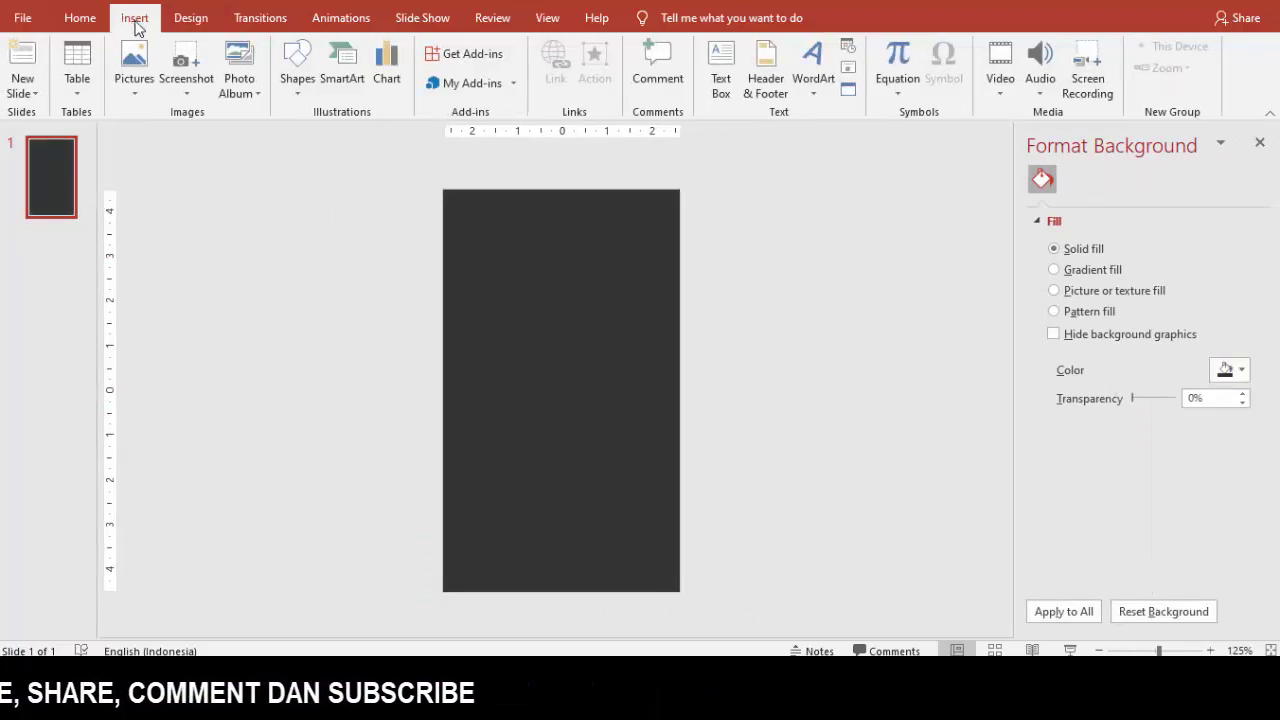
# - Draw a rectangle over the card's upper part and remove its outline
pyautogui.click(310, 95)
pyautogui.click(350, 138)
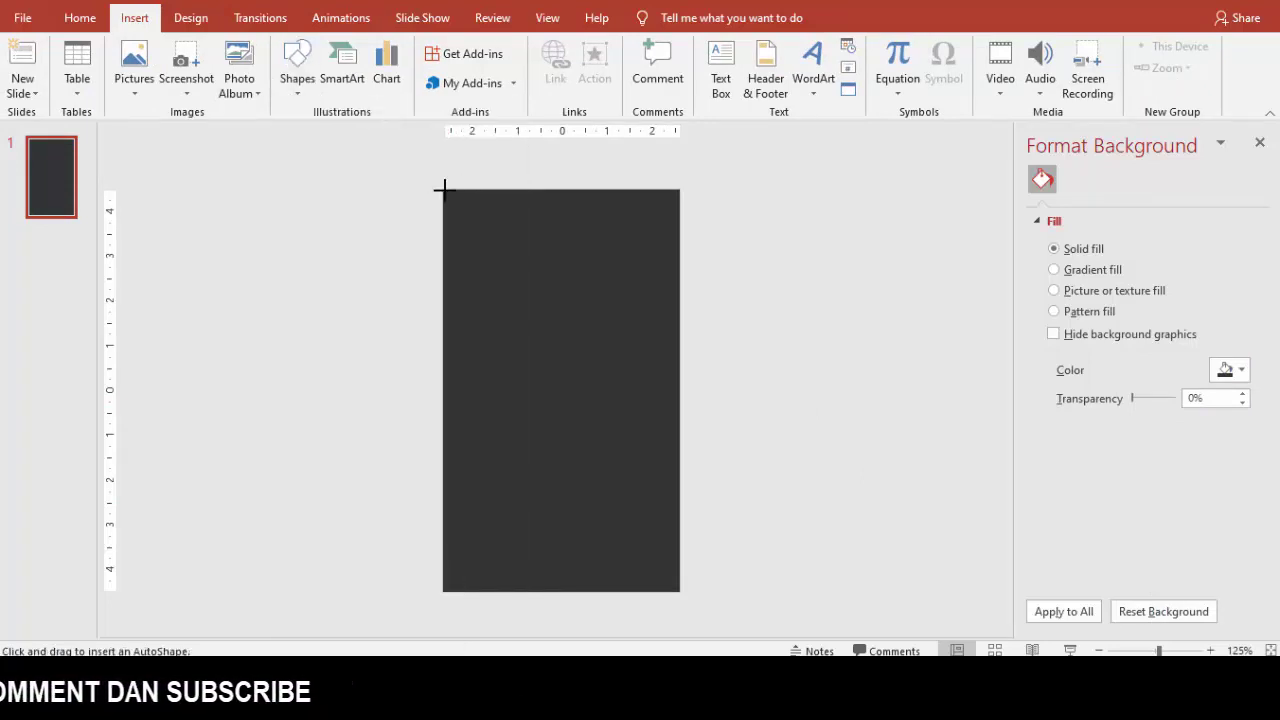
pyautogui.moveTo(443, 188); pyautogui.dragTo(680, 436)
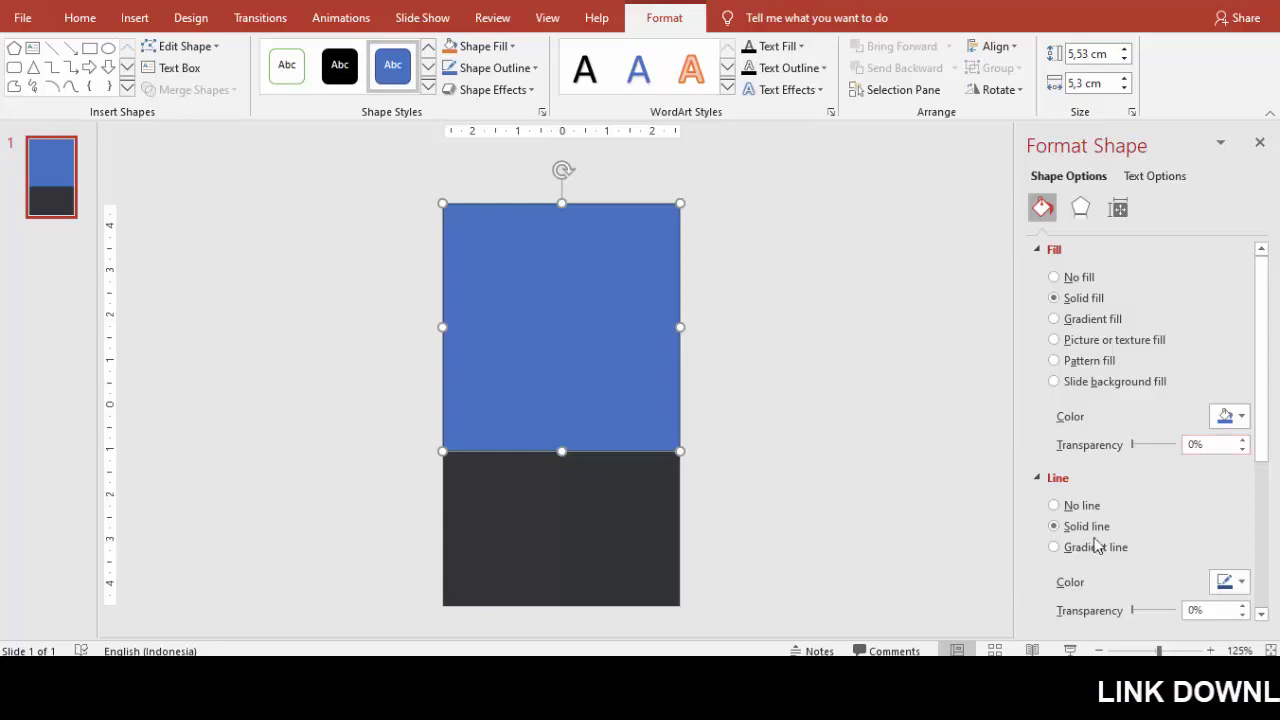
pyautogui.click(1080, 510)
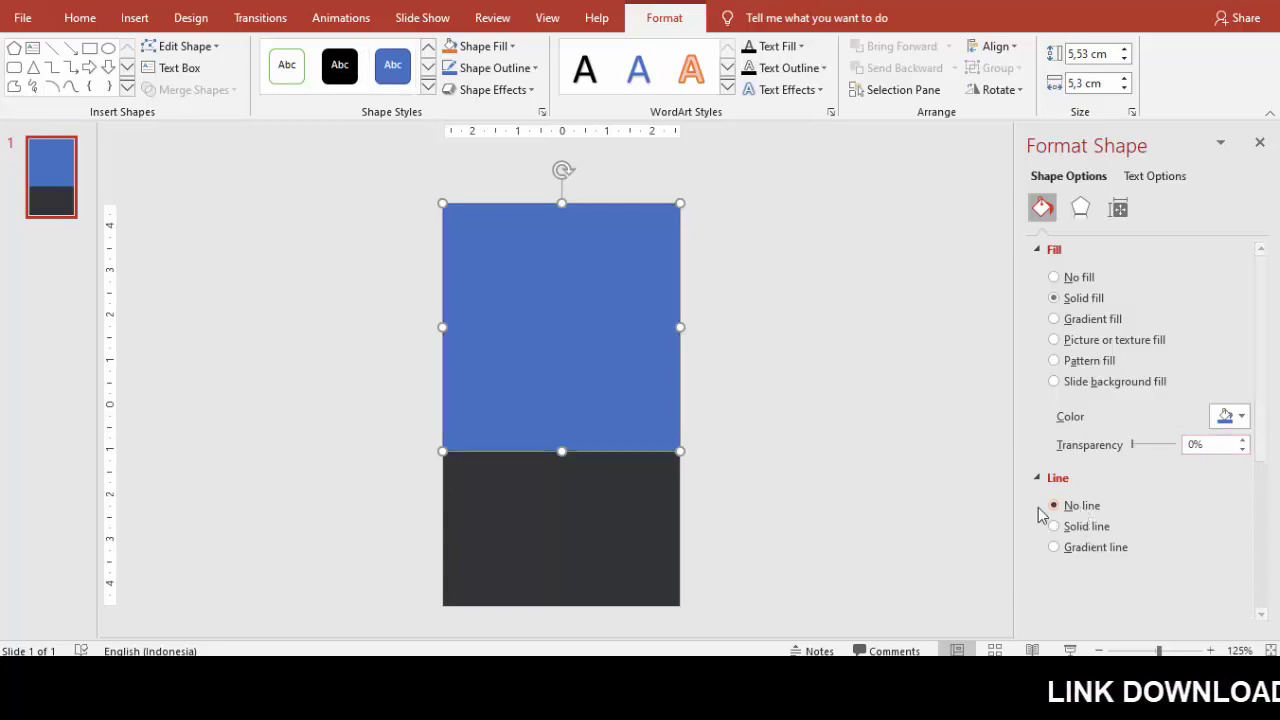
# - Give the rectangle a gradient fill from green to lime green
pyautogui.click(1075, 322)
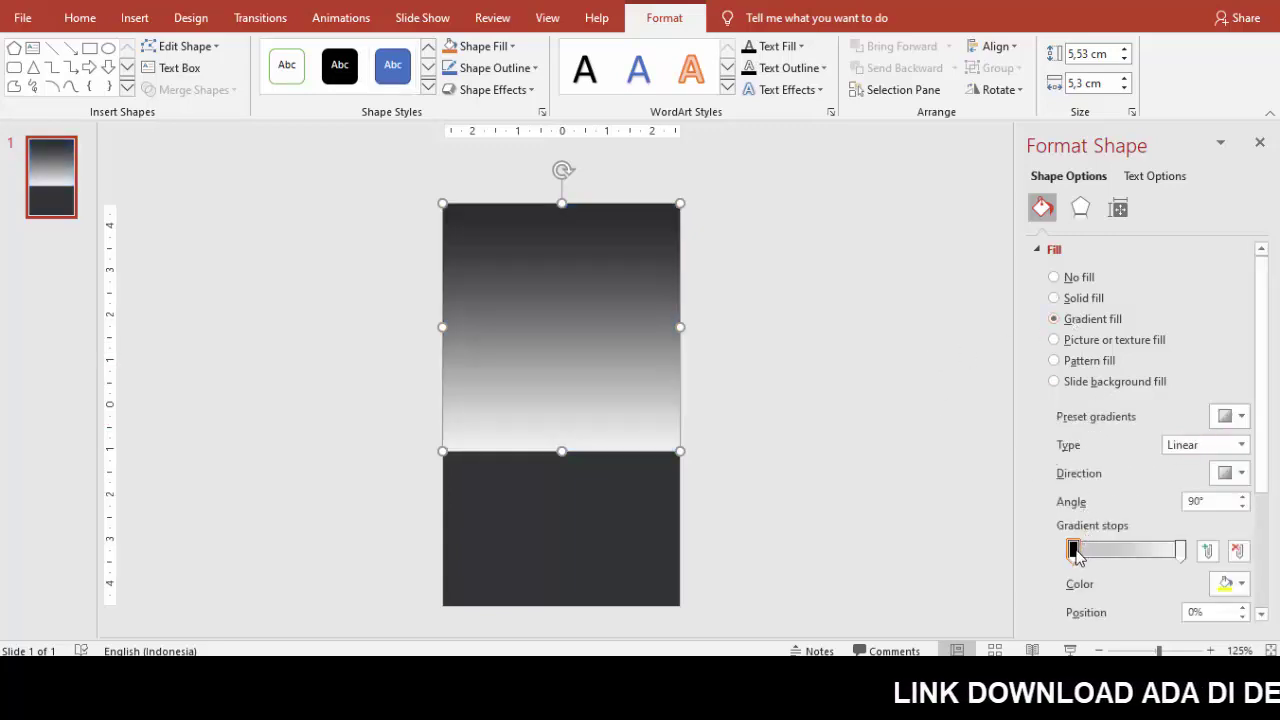
pyautogui.click(1228, 586)
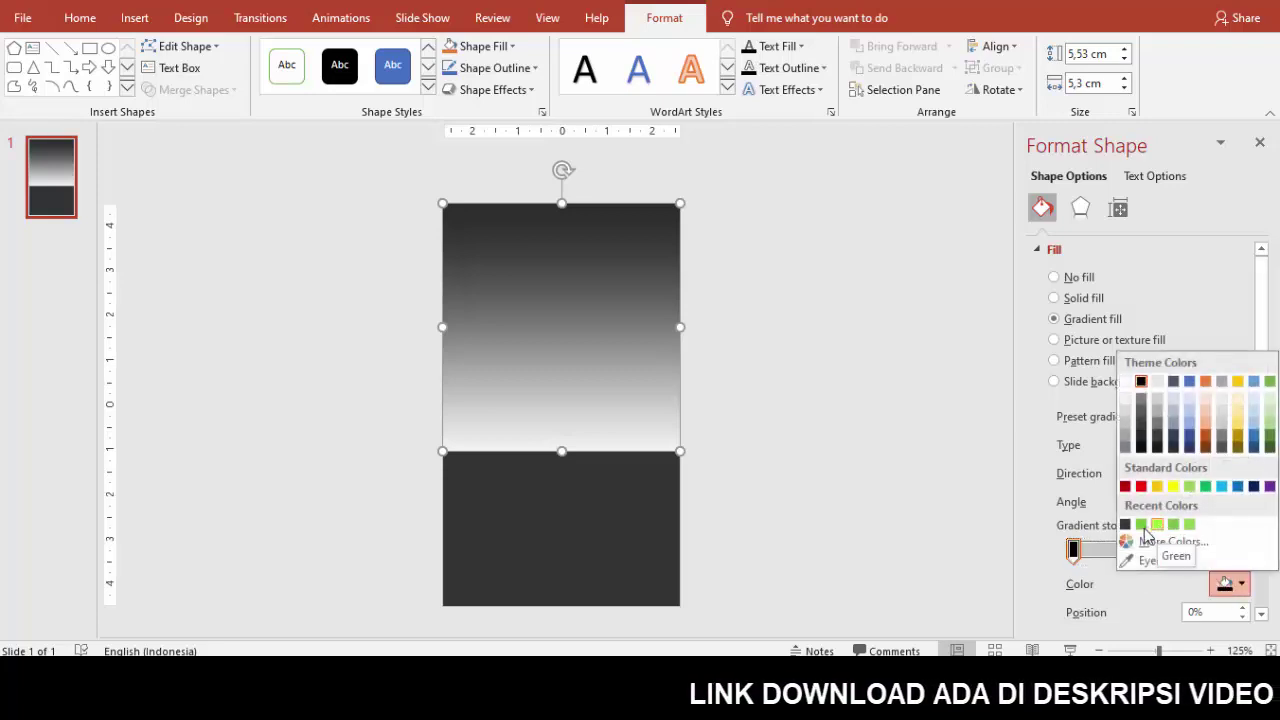
pyautogui.click(1175, 525)
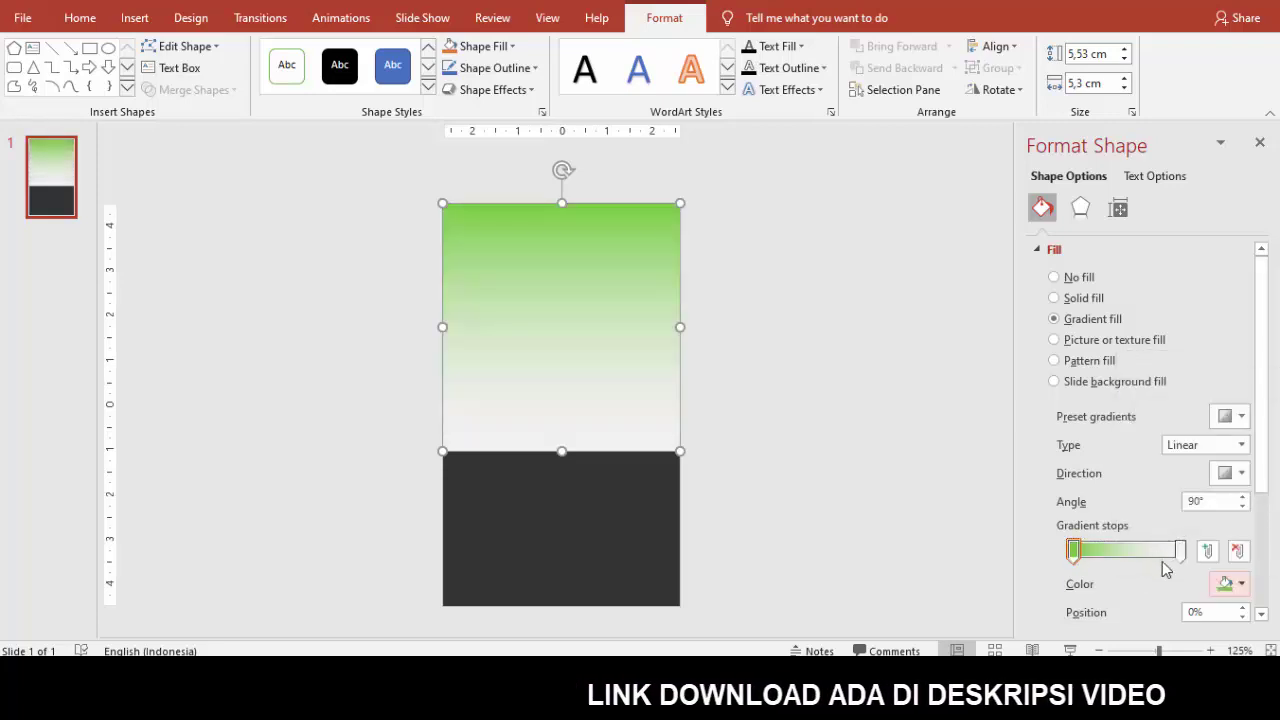
pyautogui.click(1180, 550)
pyautogui.click(1228, 584)
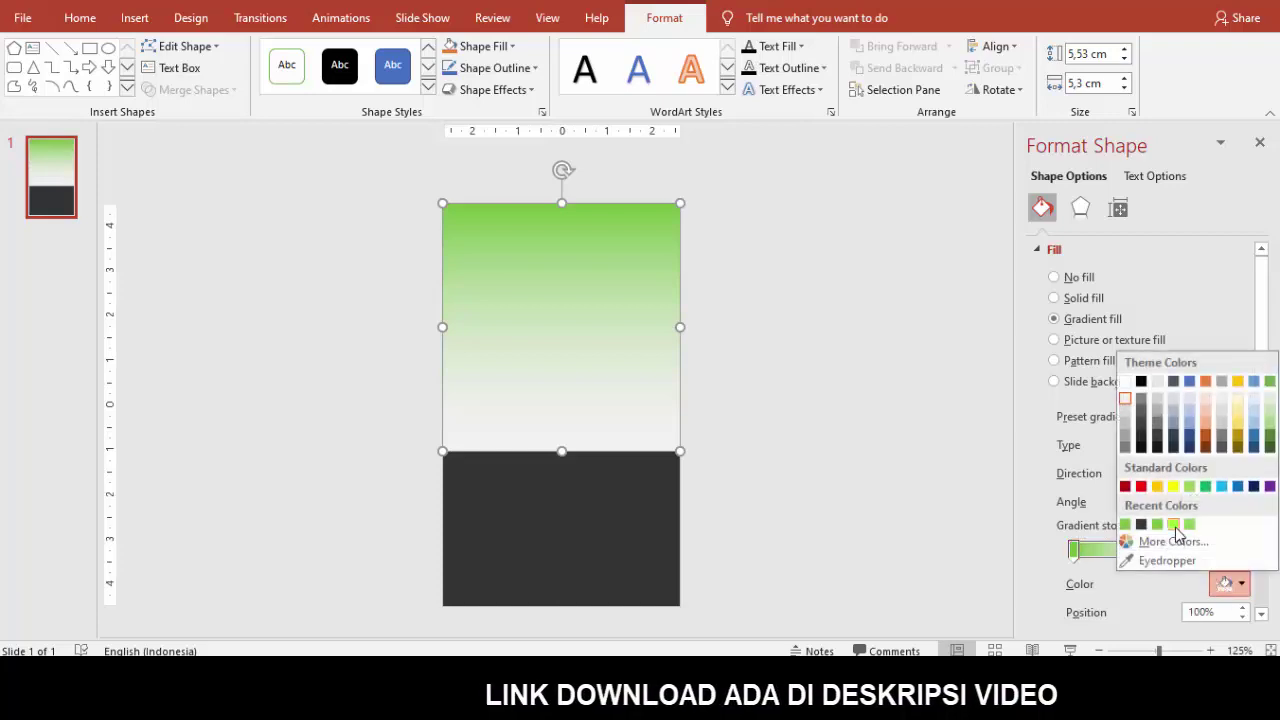
pyautogui.click(1174, 524)
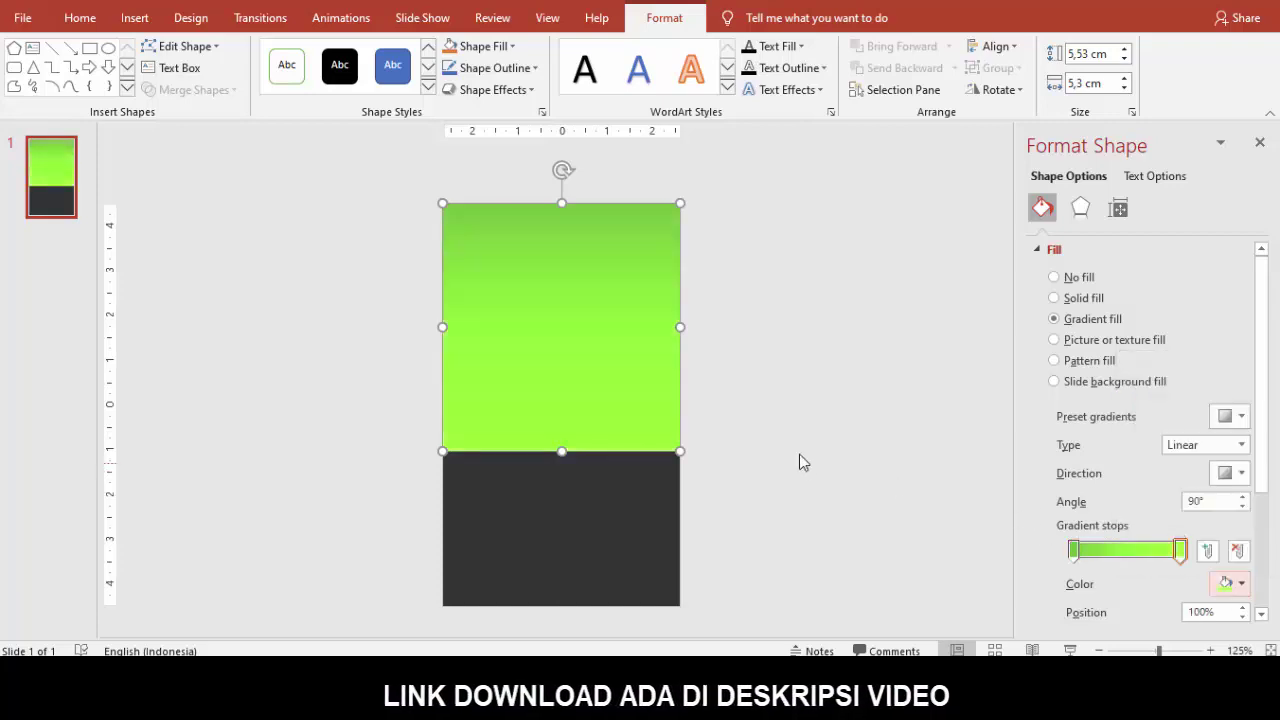
pyautogui.click(818, 432)
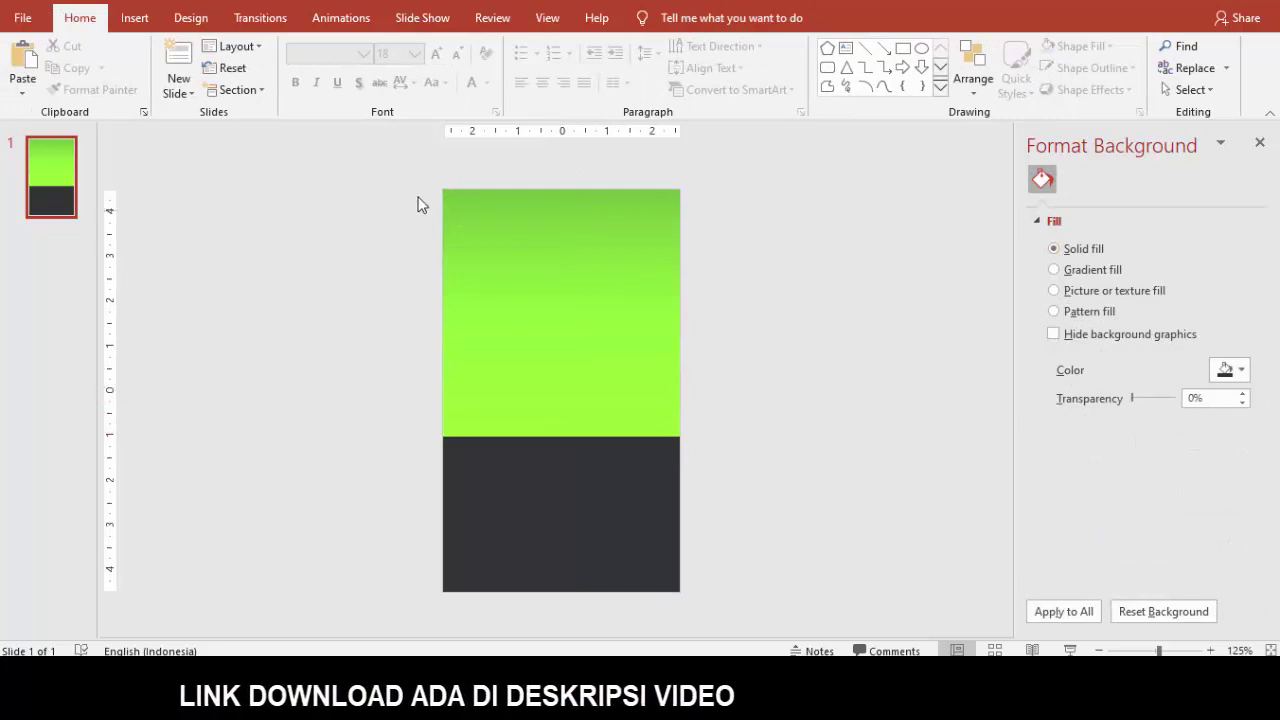
# - Insert the kemenag logo image and shrink it into a small emblem near the top
pyautogui.click(140, 20)
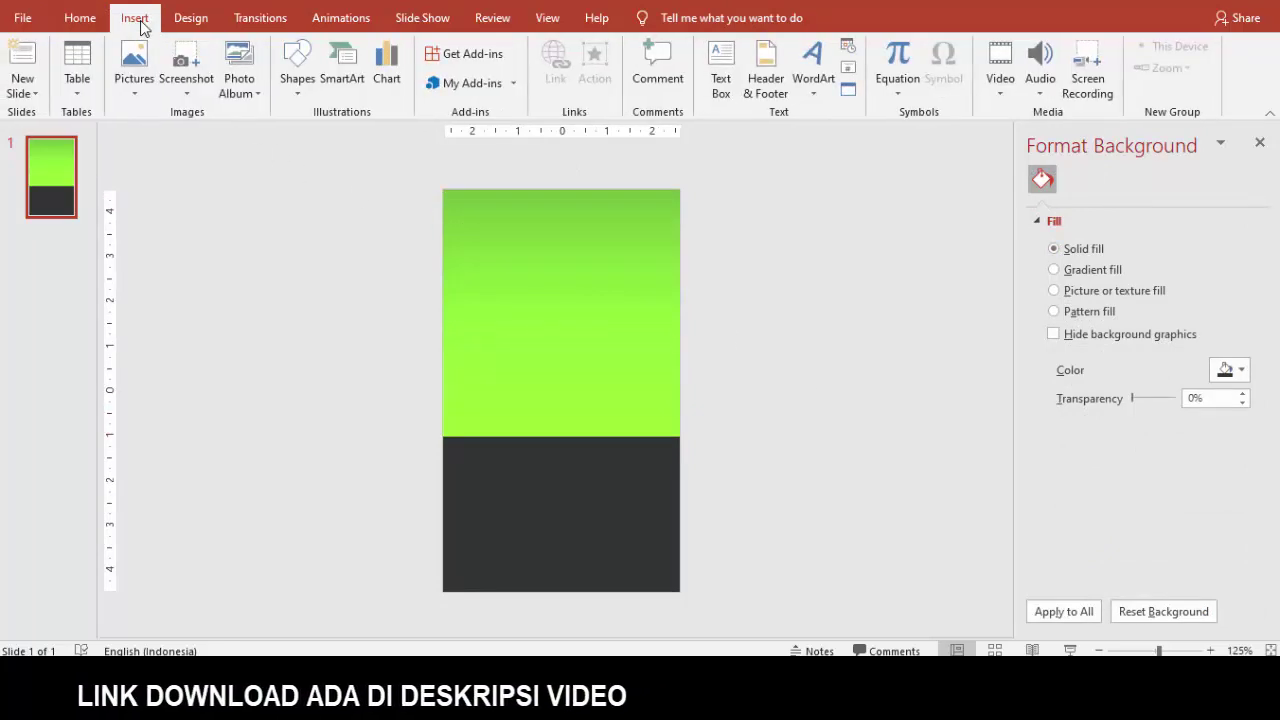
pyautogui.click(134, 70)
pyautogui.click(172, 140)
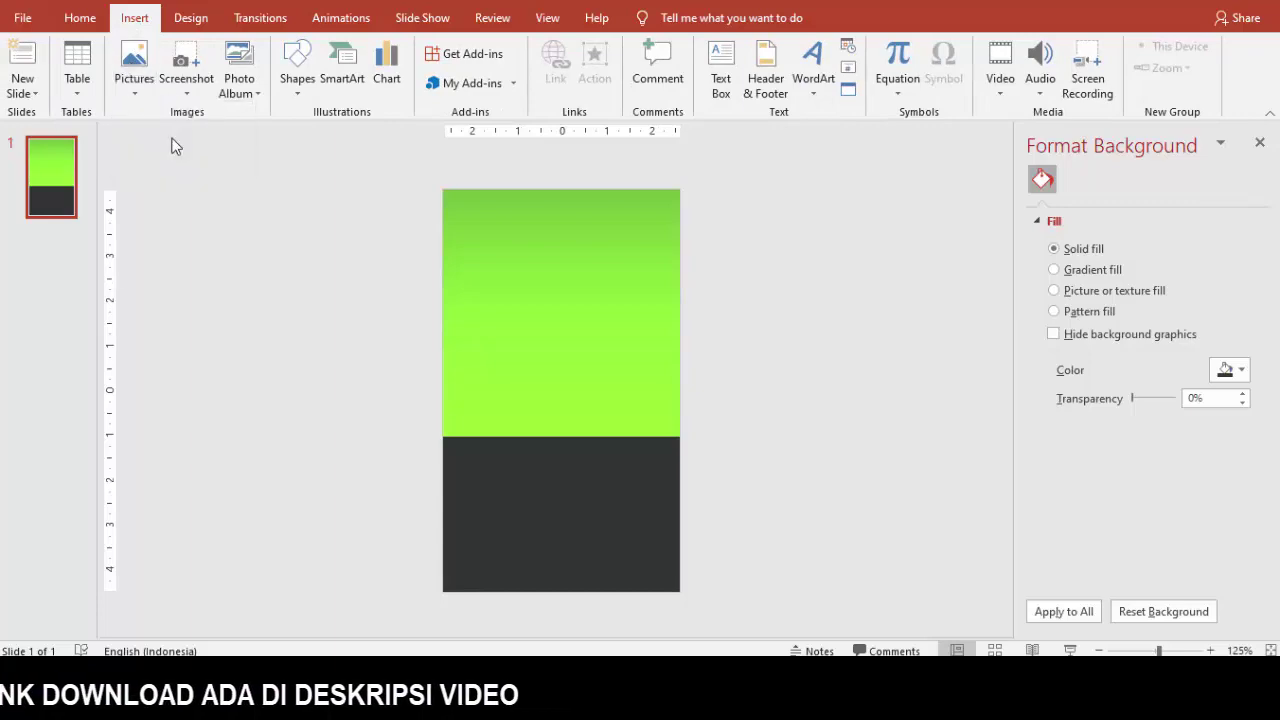
pyautogui.click(423, 163)
pyautogui.click(463, 398)
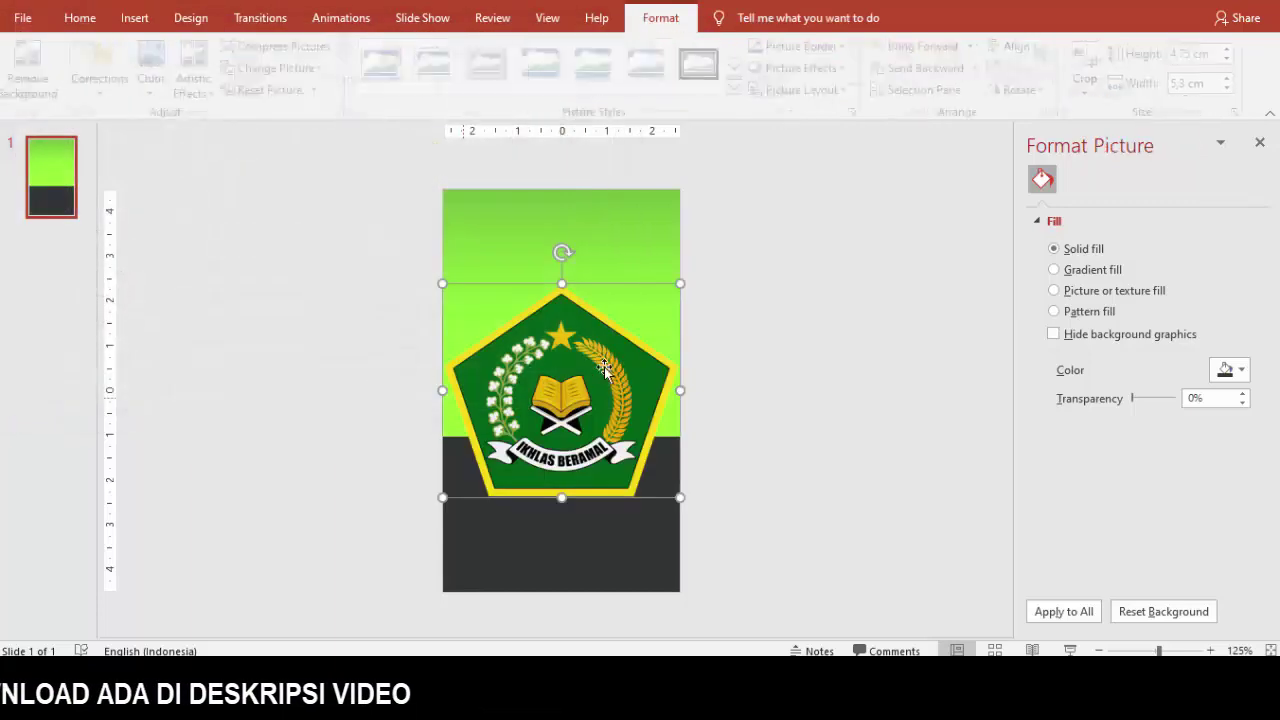
pyautogui.moveTo(679, 497)
pyautogui.mouseDown()
pyautogui.moveTo(502, 355)
pyautogui.moveTo(500, 336)
pyautogui.moveTo(568, 249)
pyautogui.mouseUp()
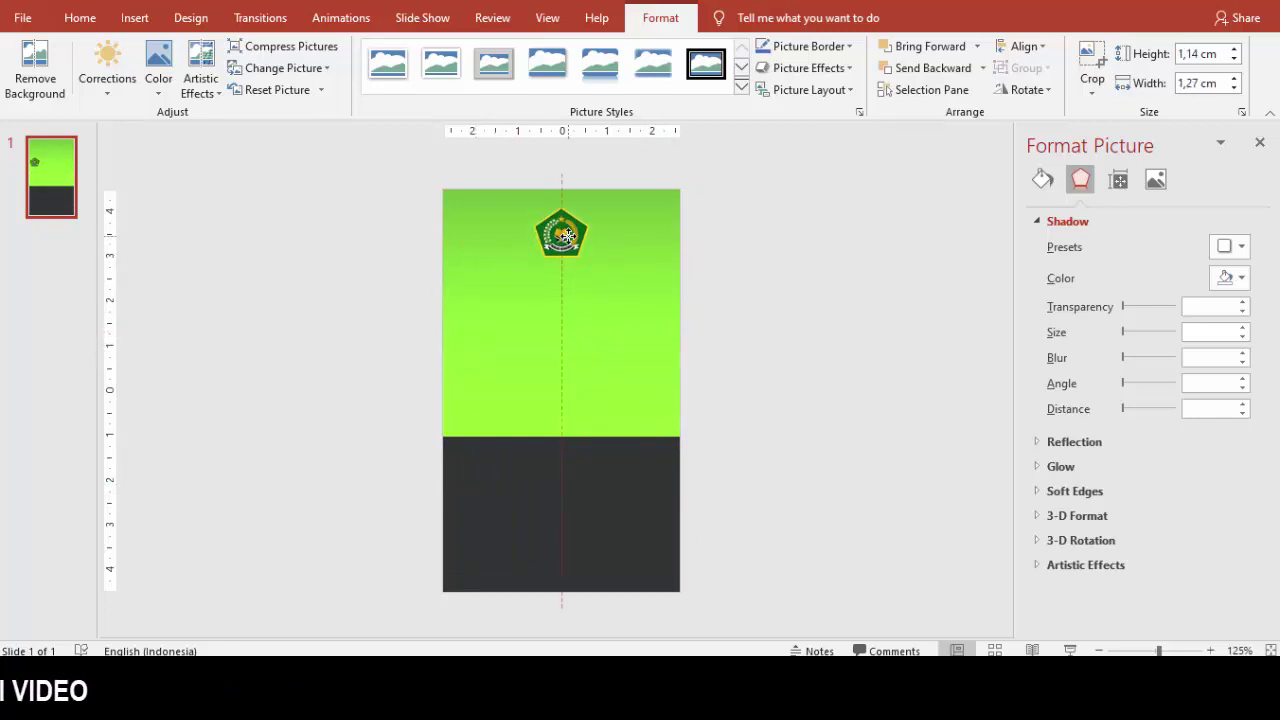
pyautogui.scroll(3, 607, 216)
pyautogui.scroll(2, 607, 216)
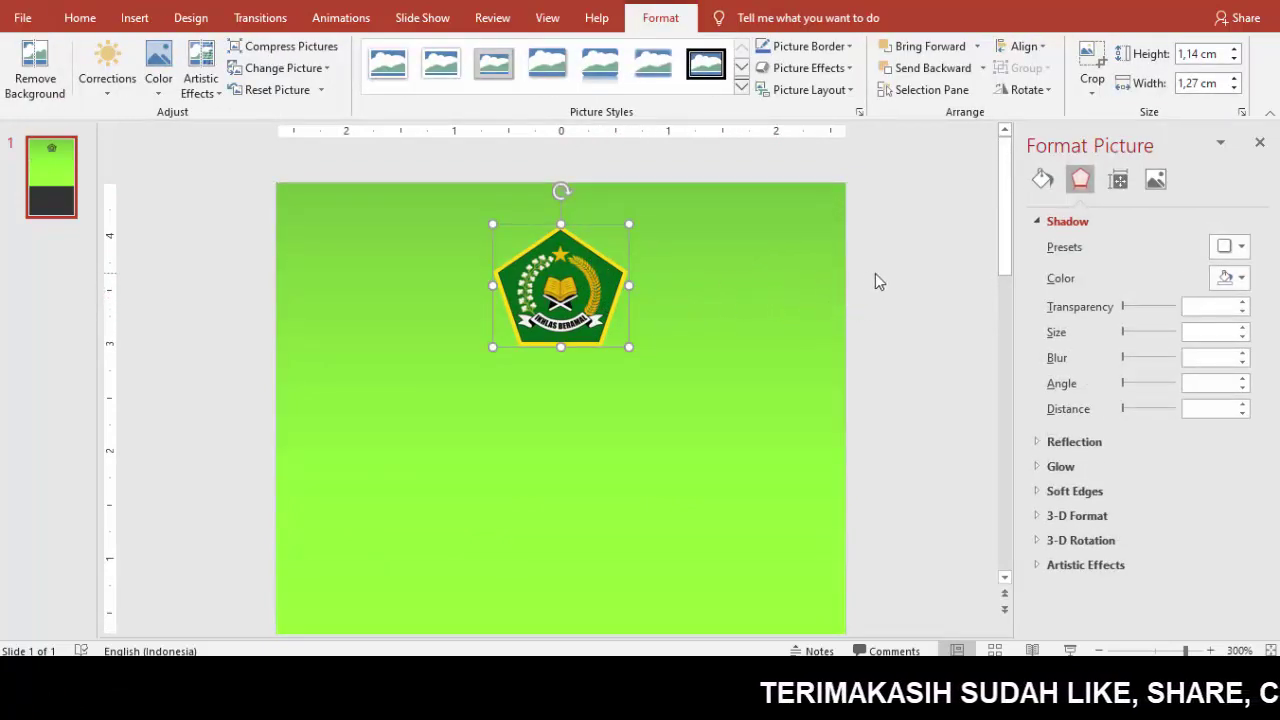
# - Draw a pentagon beside the emblem with white fill and no outline
pyautogui.click(134, 18)
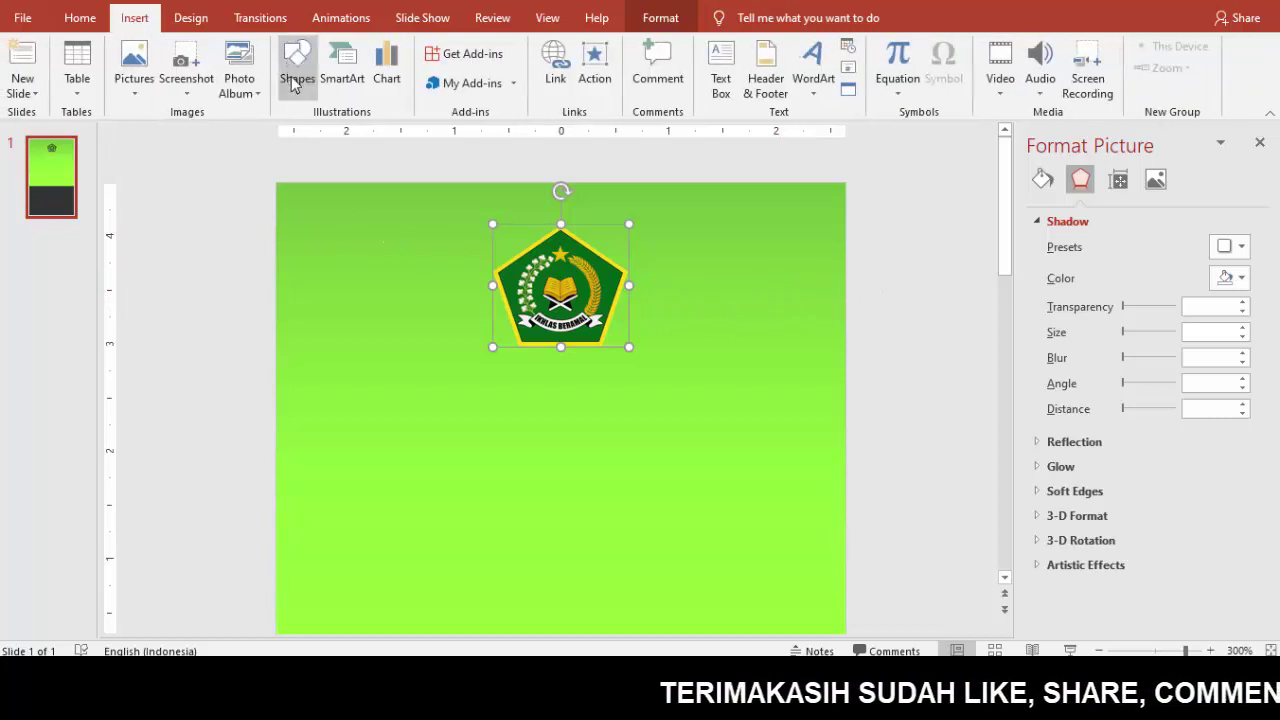
pyautogui.click(297, 80)
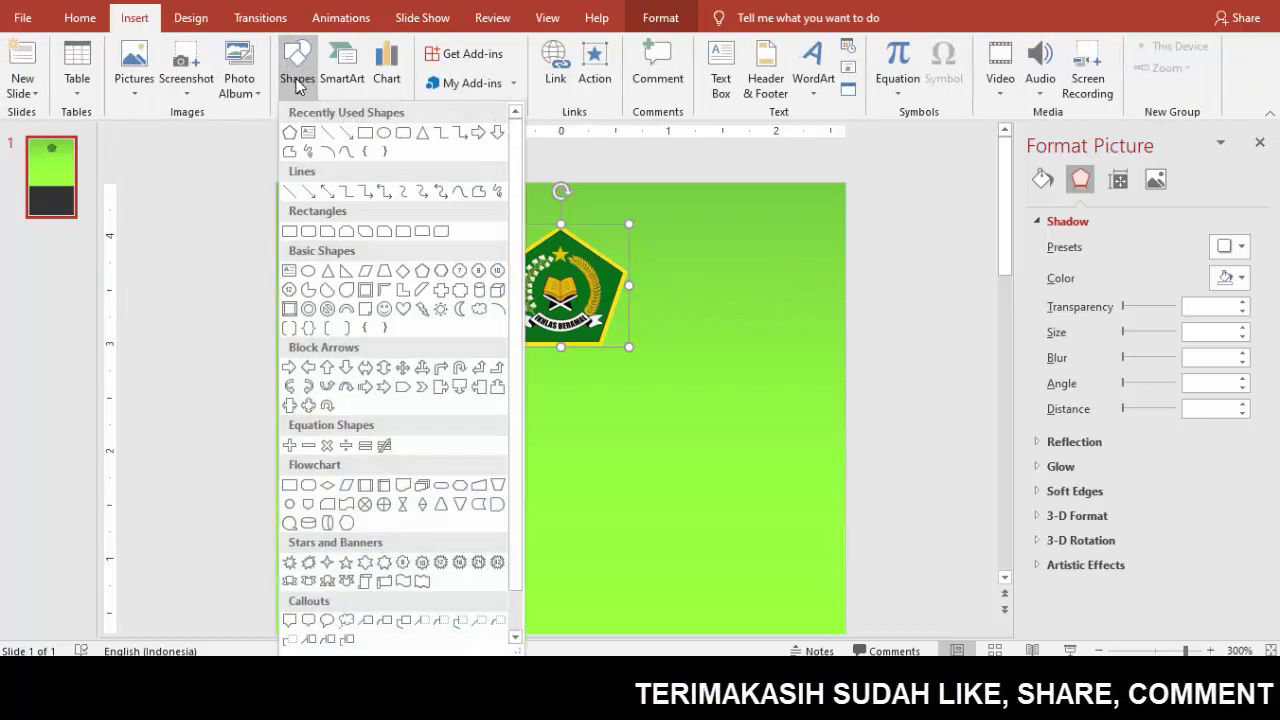
pyautogui.click(424, 275)
pyautogui.moveTo(424, 333); pyautogui.dragTo(501, 399)
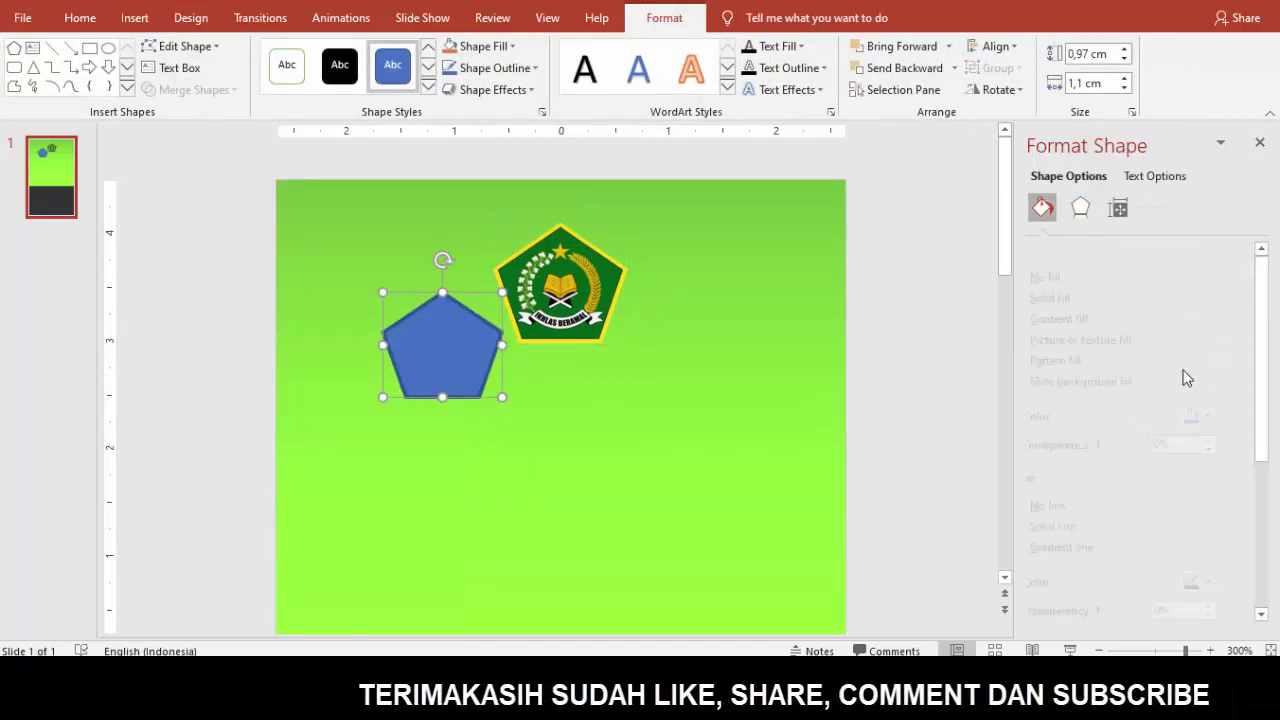
pyautogui.click(1070, 512)
pyautogui.click(1214, 418)
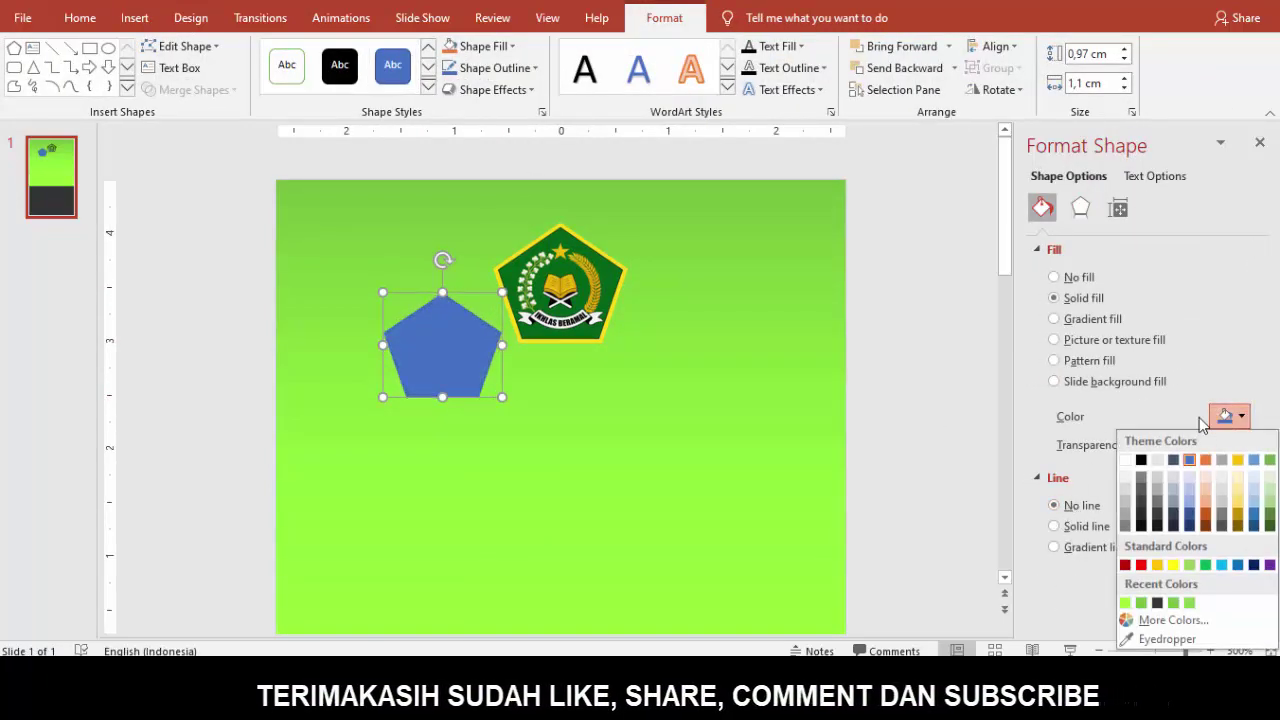
pyautogui.click(1125, 460)
# - Enlarge the white pentagon, bring the emblem to front, and centre the pentagon behind it
pyautogui.moveTo(461, 350); pyautogui.dragTo(510, 293)
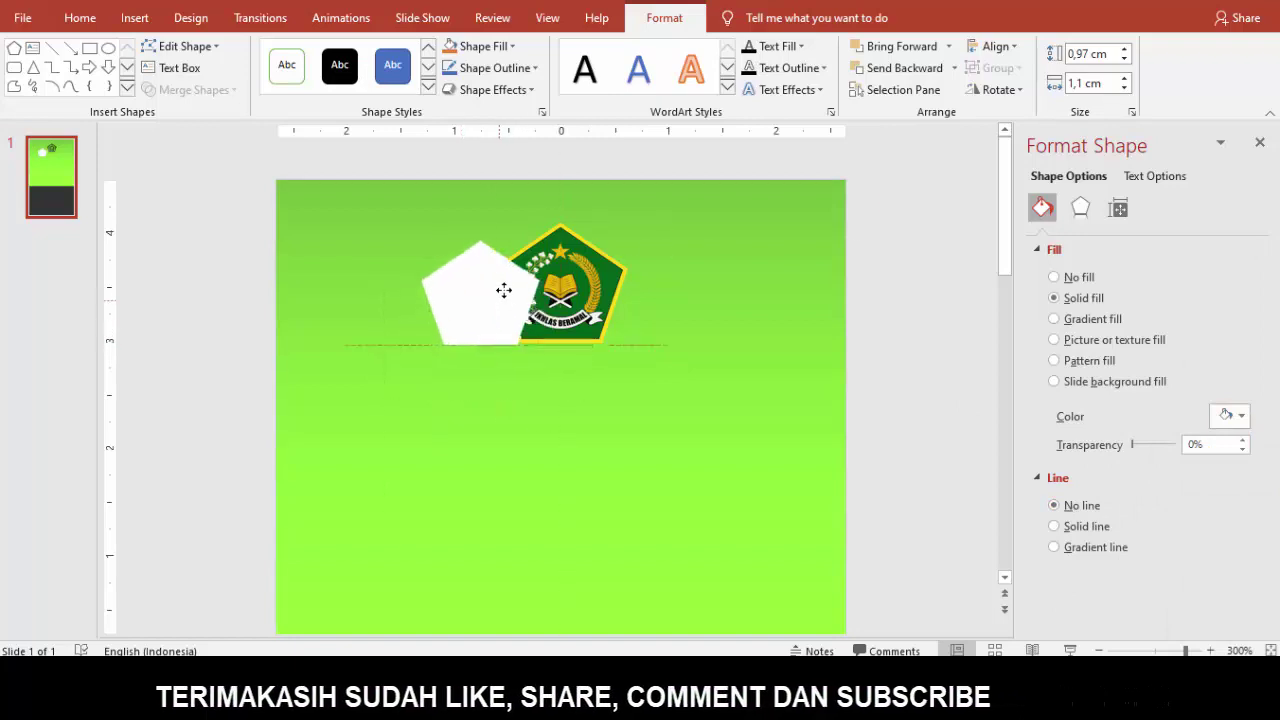
pyautogui.moveTo(555, 345); pyautogui.dragTo(584, 375)
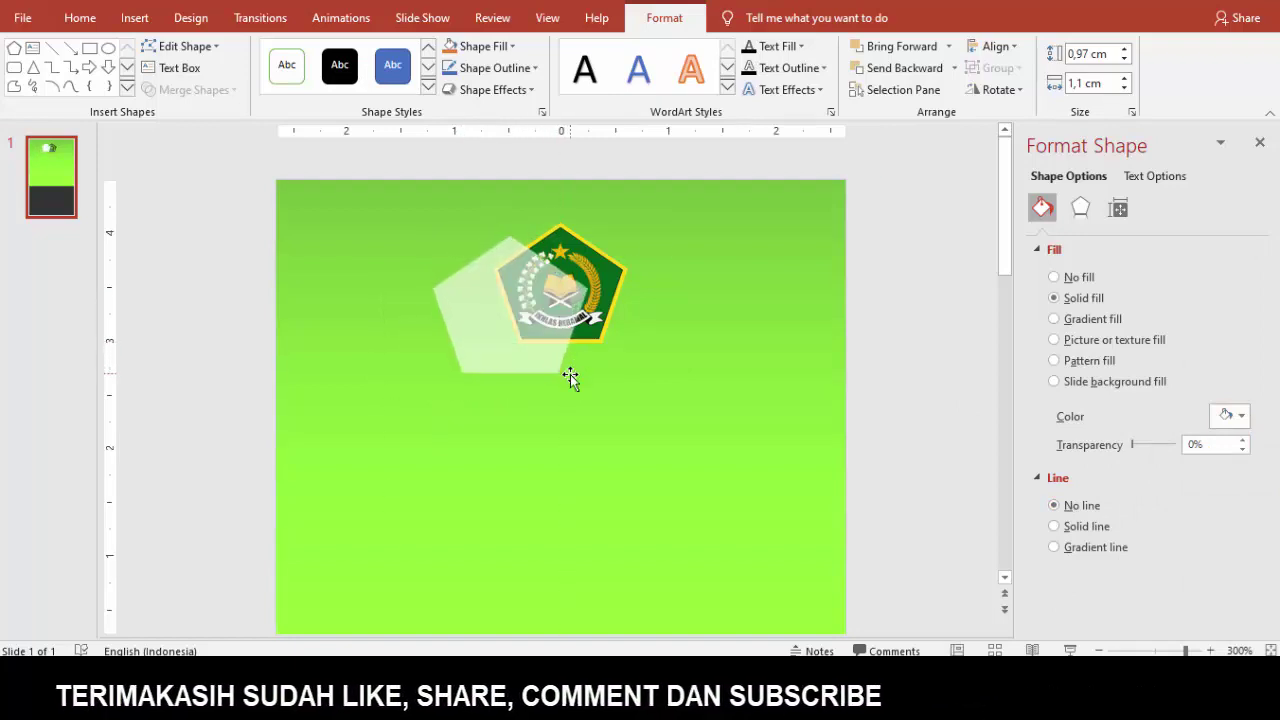
pyautogui.click(595, 268)
pyautogui.rightClick(595, 268)
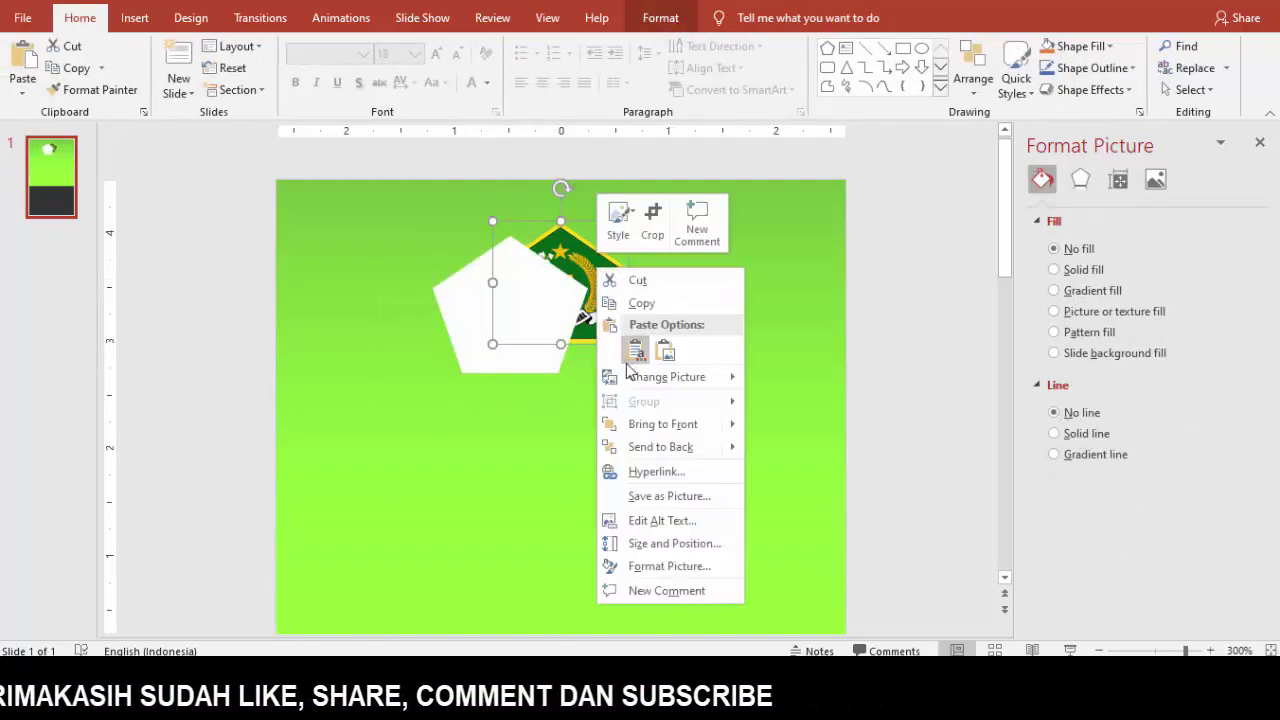
pyautogui.click(640, 423)
pyautogui.click(474, 352)
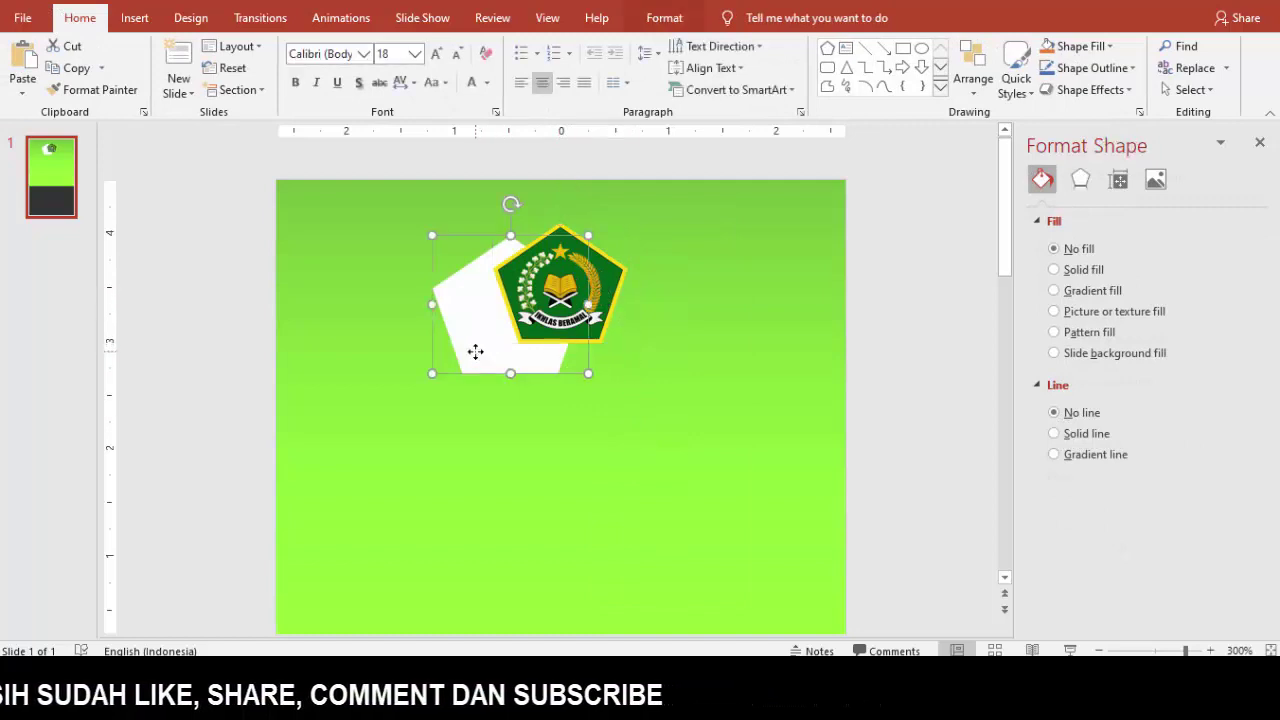
pyautogui.moveTo(491, 337); pyautogui.dragTo(518, 320)
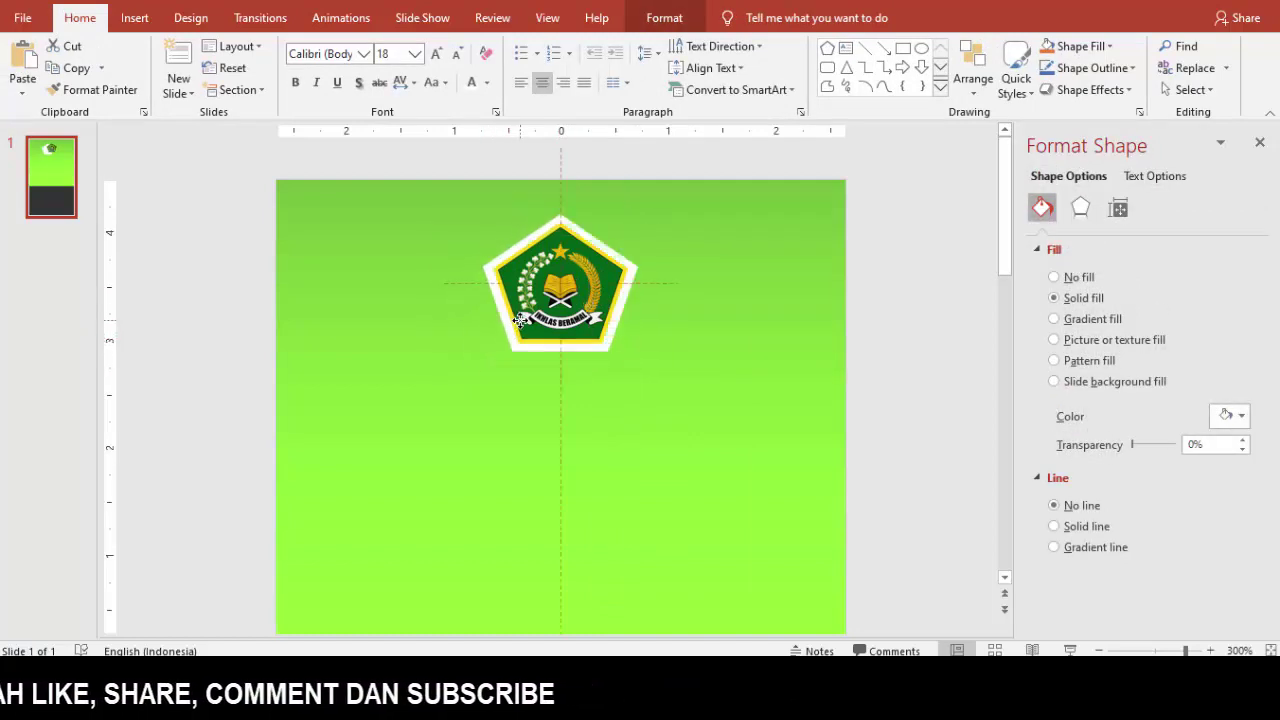
# - Fine-tune the white pentagon's corners so it forms an even border around the emblem
pyautogui.click(872, 251)
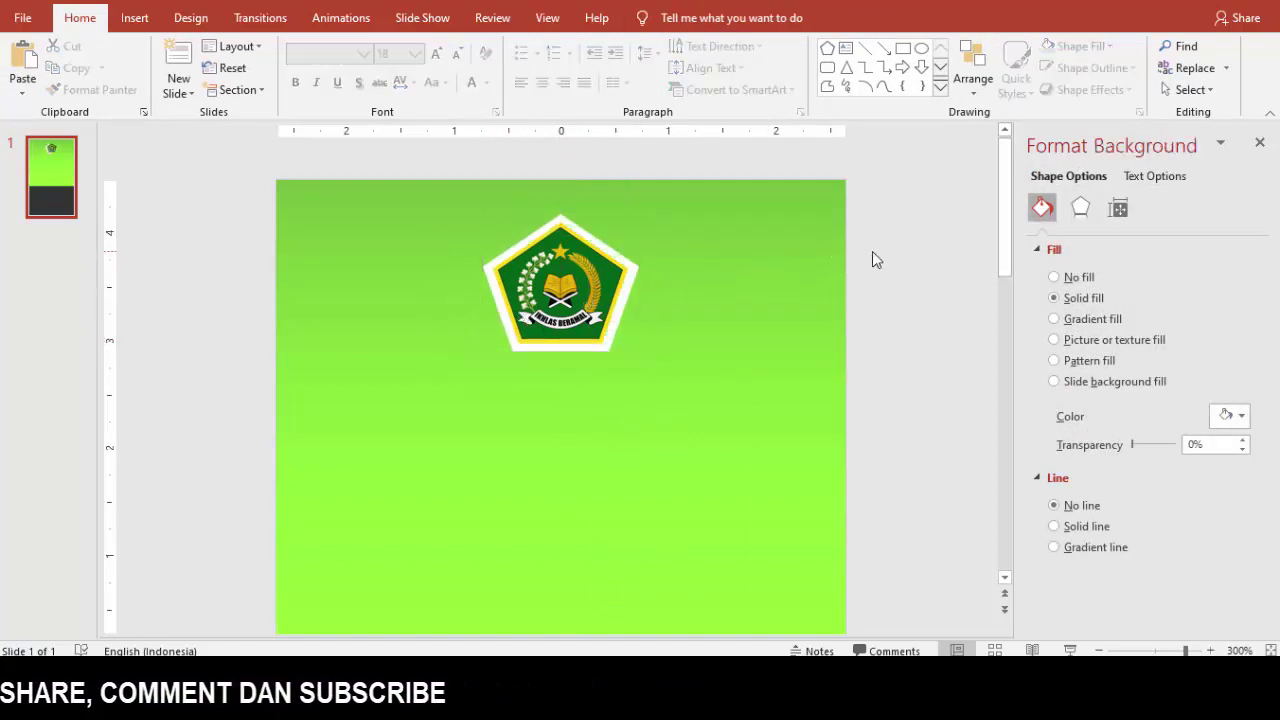
pyautogui.scroll(-3, 872, 251)
pyautogui.scroll(-2, 872, 251)
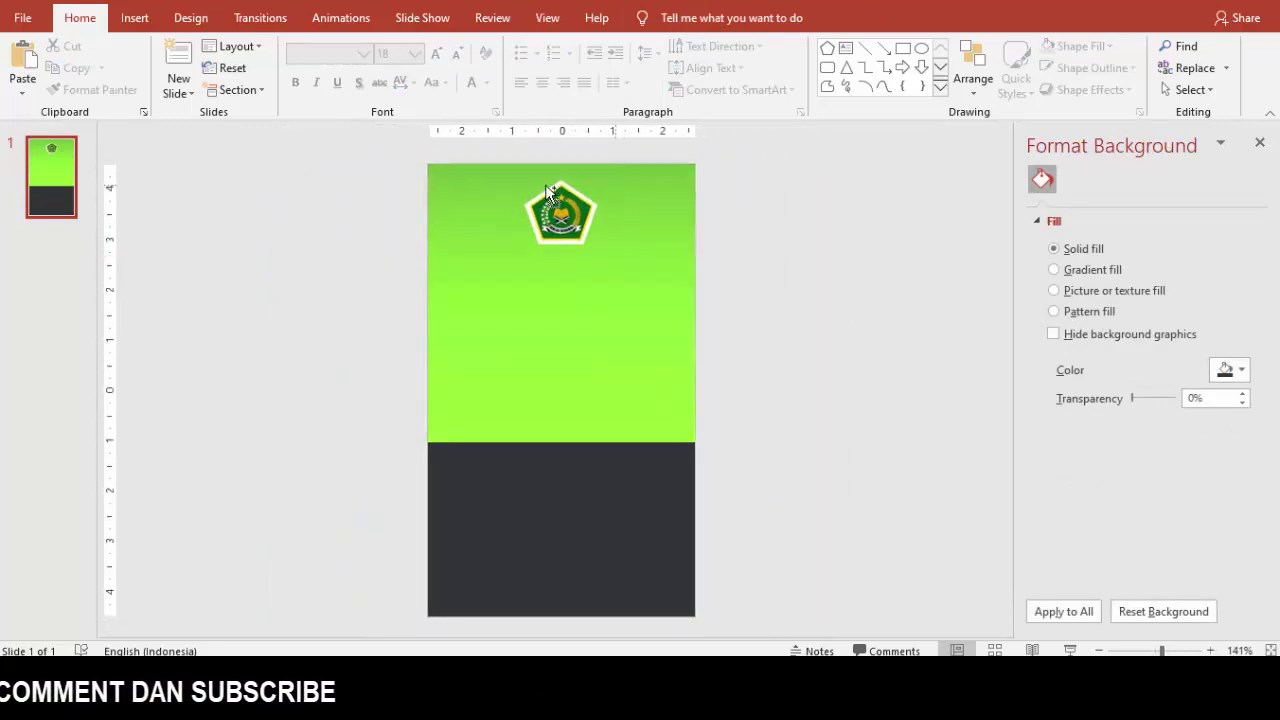
pyautogui.scroll(5, 630, 177)
pyautogui.scroll(3, 1002, 164)
pyautogui.scroll(2, 551, 223)
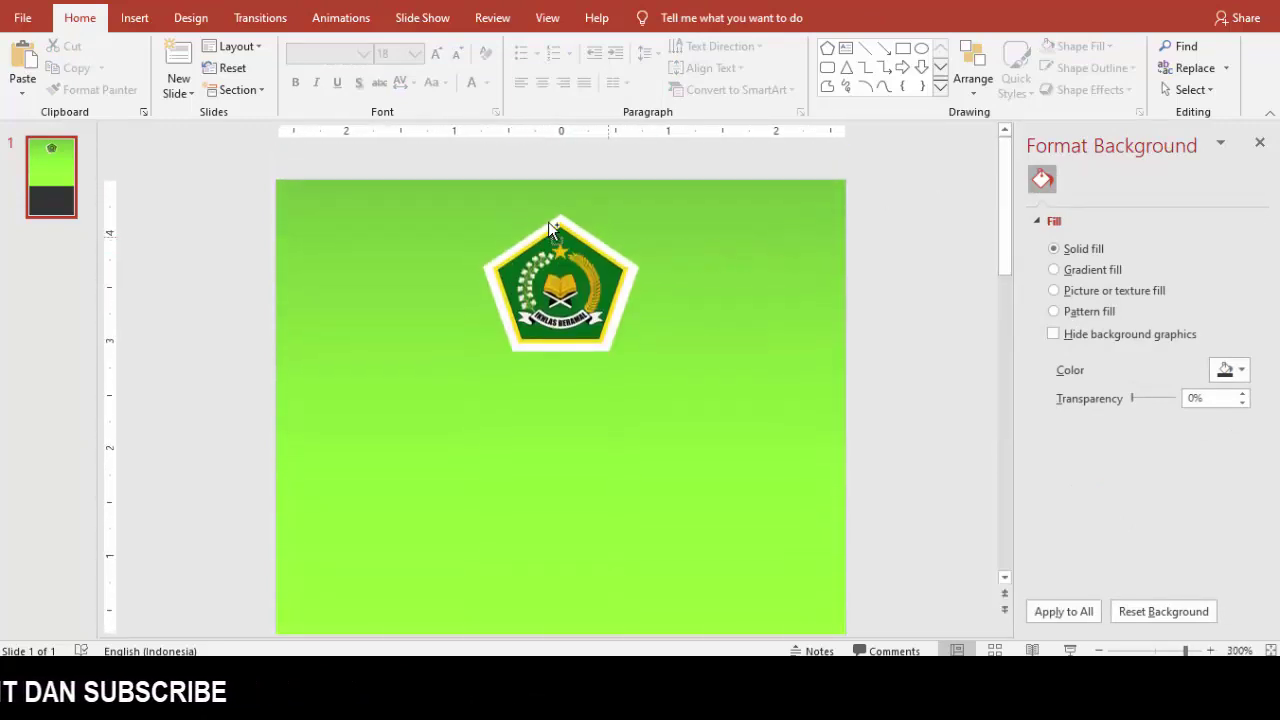
pyautogui.scroll(5, 552, 221)
pyautogui.scroll(5, 1003, 180)
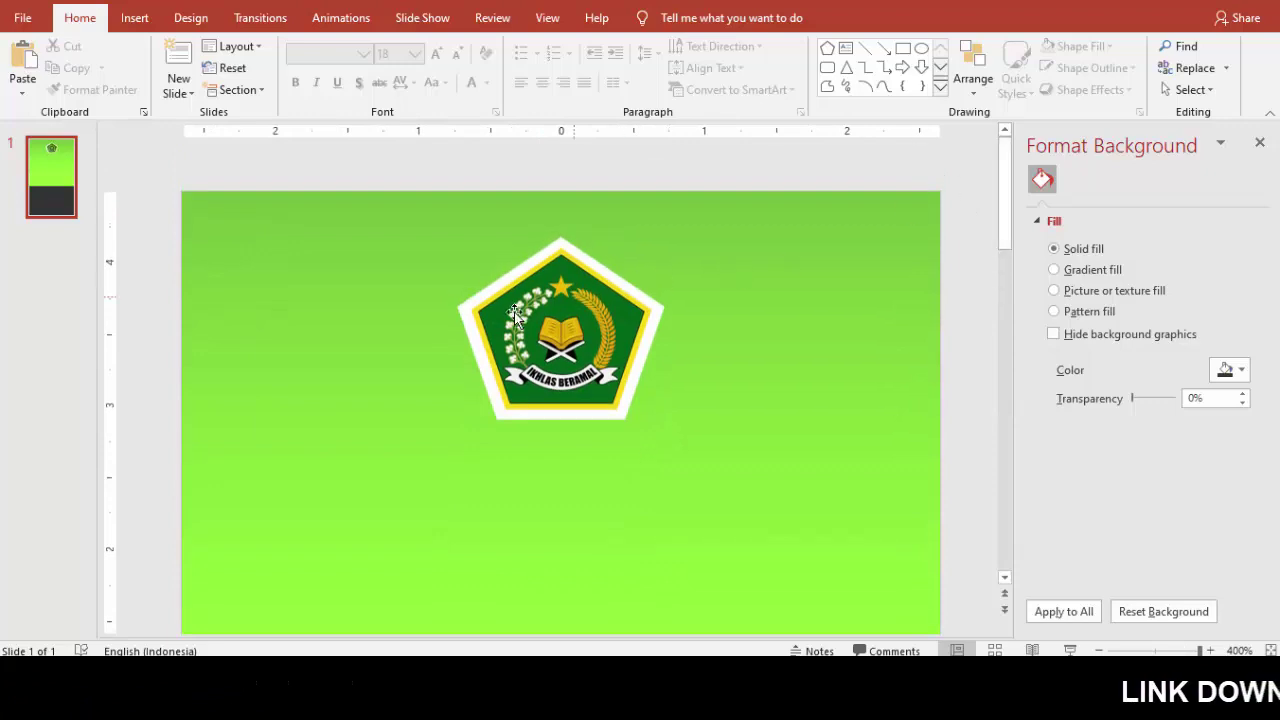
pyautogui.click(477, 303)
pyautogui.click(462, 313)
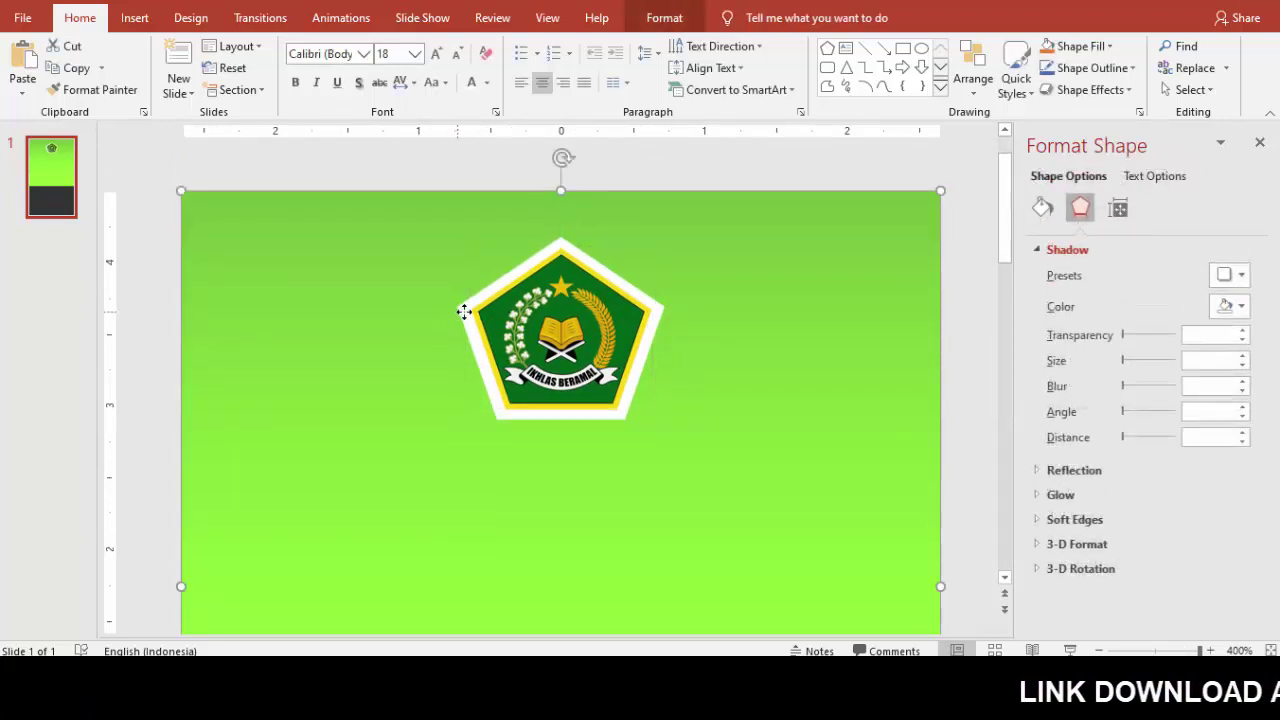
pyautogui.click(467, 313)
pyautogui.moveTo(457, 420); pyautogui.dragTo(460, 417)
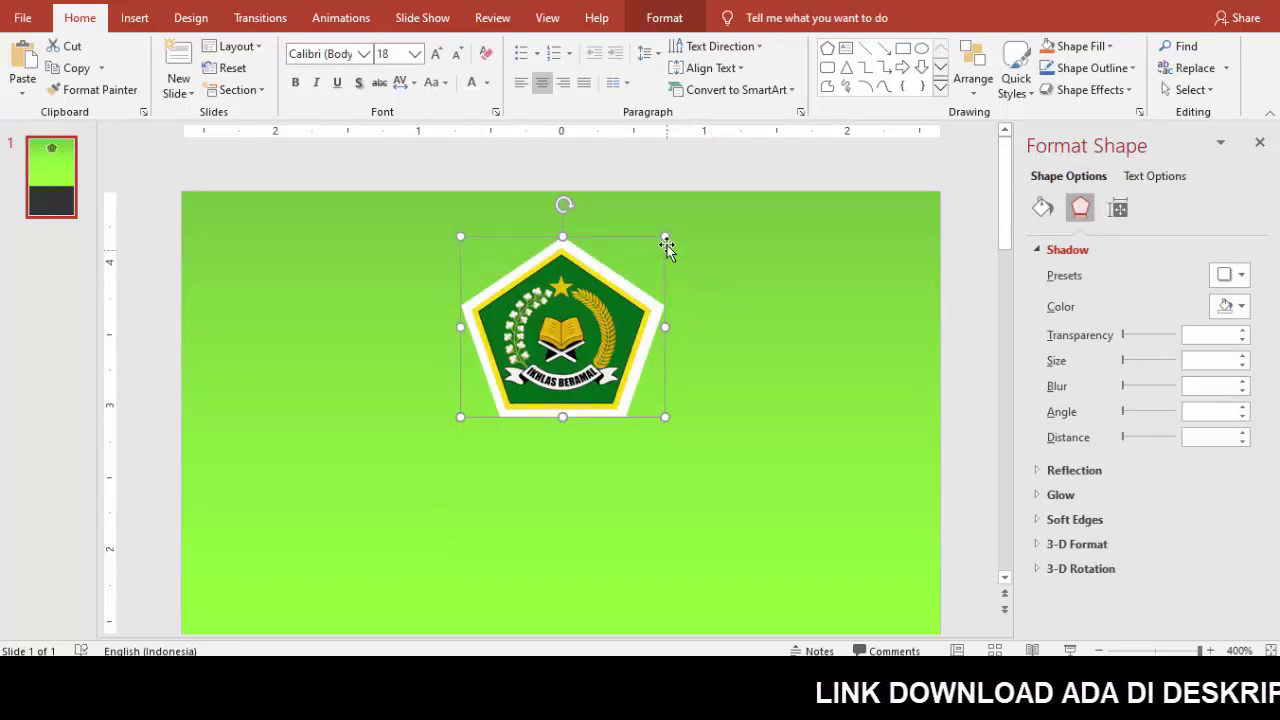
pyautogui.moveTo(665, 237); pyautogui.dragTo(660, 241)
pyautogui.click(808, 178)
pyautogui.keyDown('ctrl'); pyautogui.scroll(-5, 824, 181); pyautogui.keyUp('ctrl')
pyautogui.keyDown('ctrl'); pyautogui.scroll(-3, 824, 183); pyautogui.keyUp('ctrl')
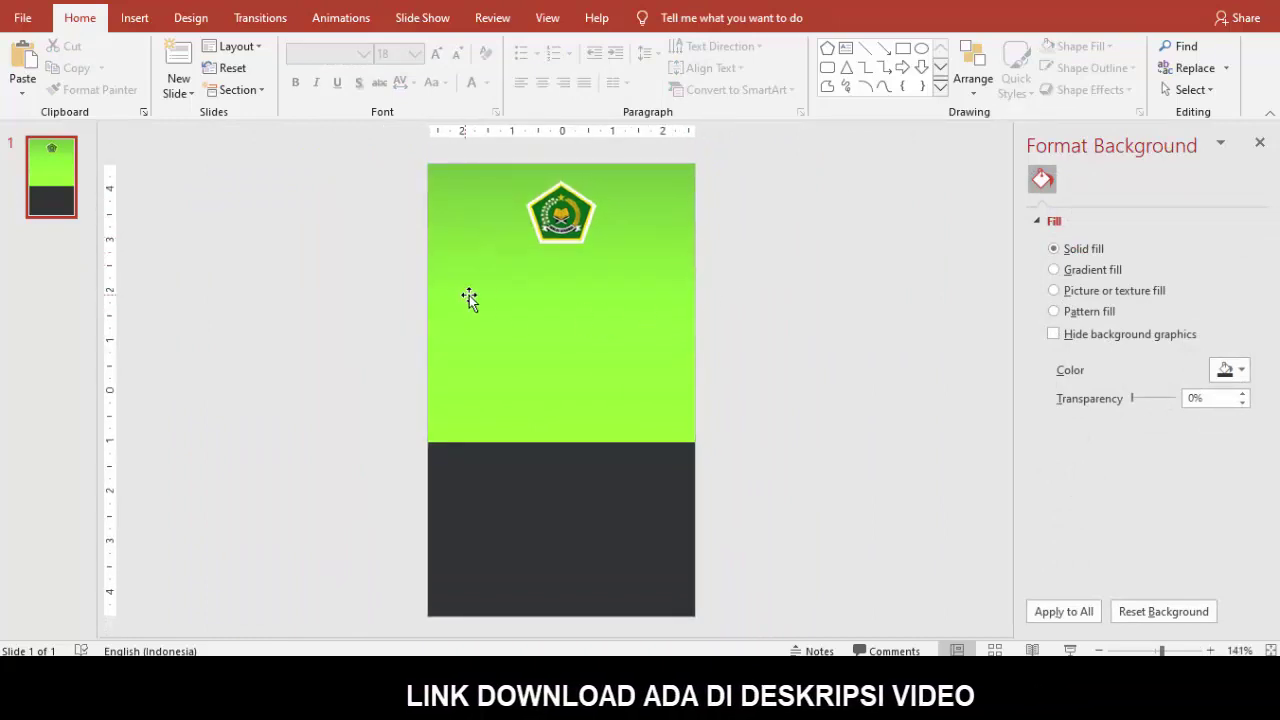
pyautogui.click(135, 18)
# - Add a text box beside the slide reading 'KANTOR WILAYAH KEMENTERIAN AGAMA'
pyautogui.click(720, 70)
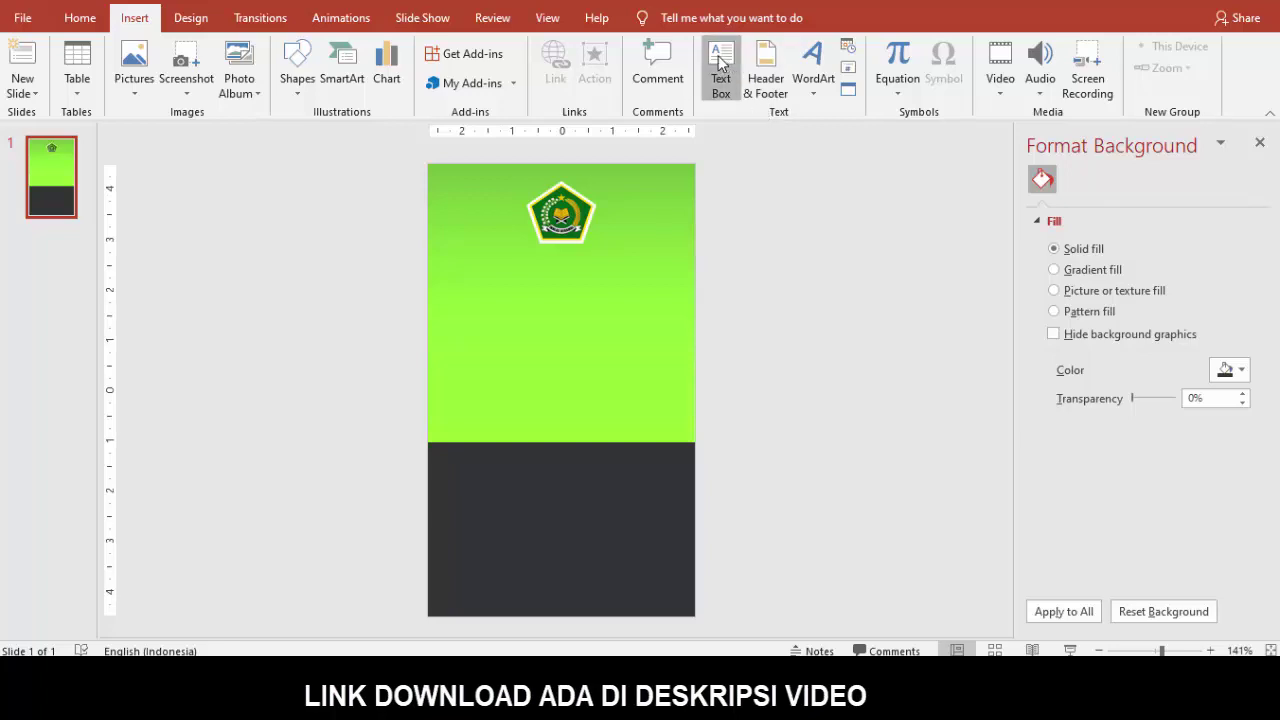
pyautogui.click(333, 275)
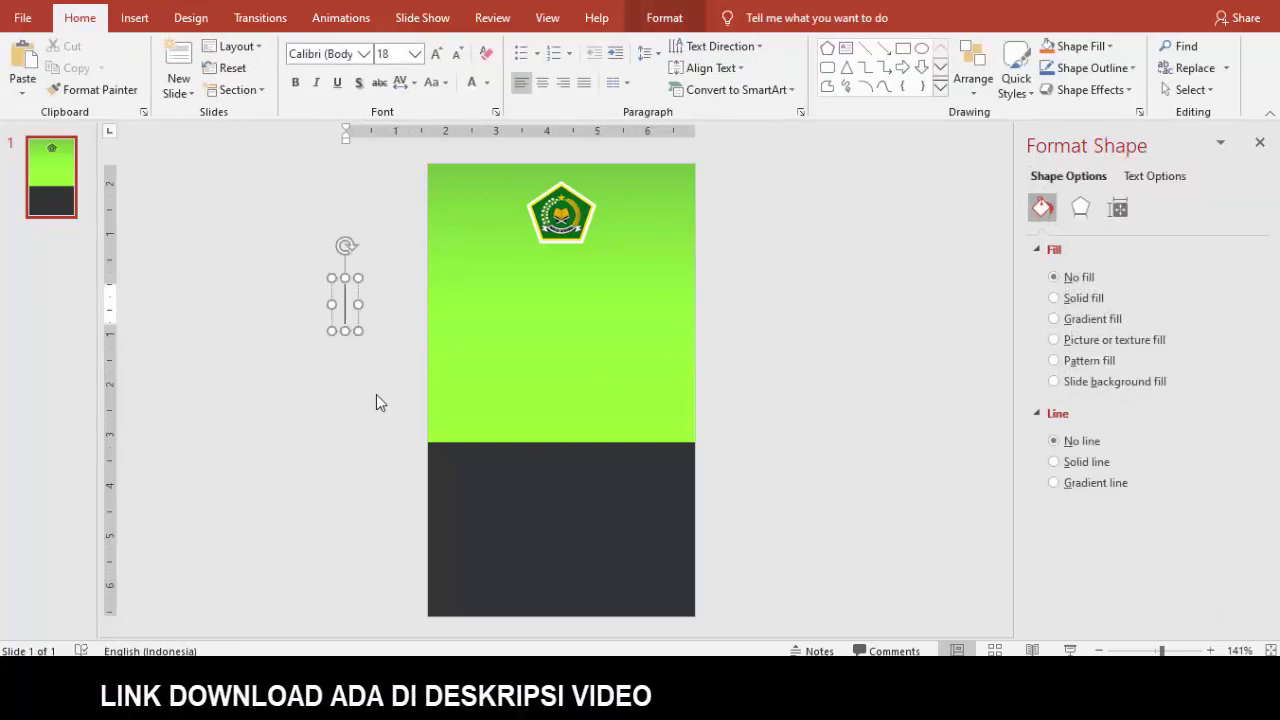
pyautogui.write('KAN')
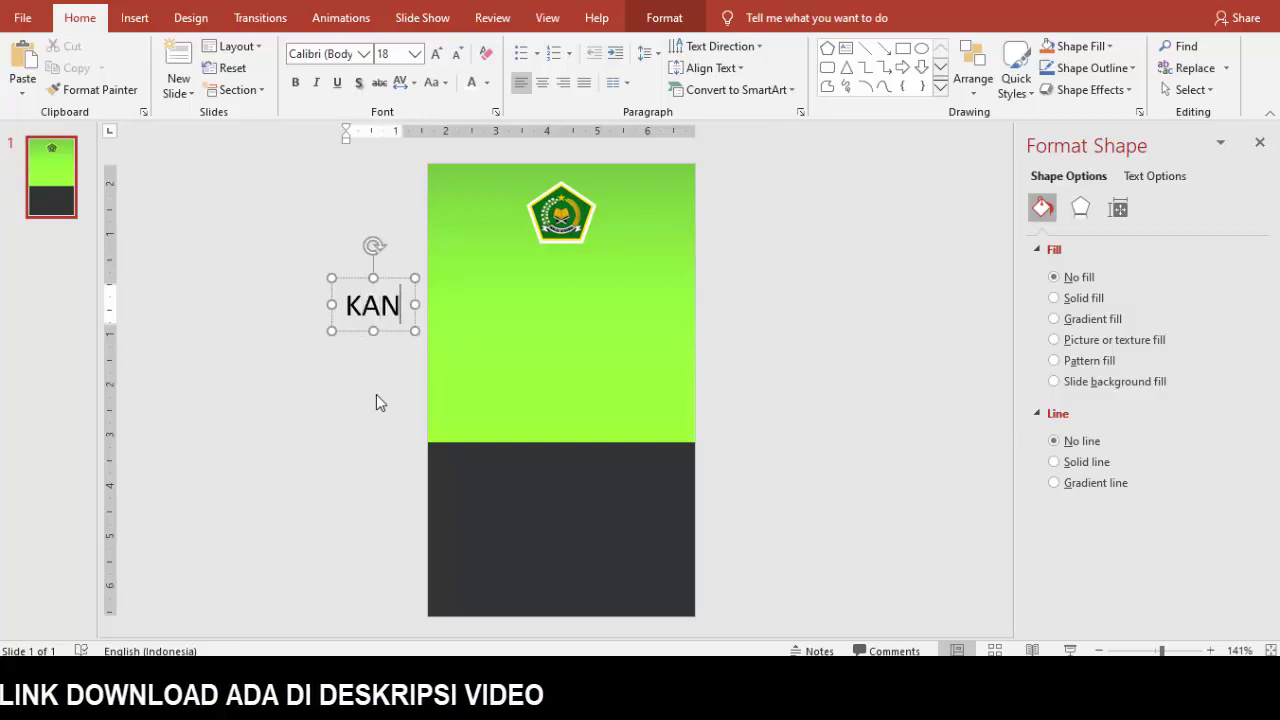
pyautogui.write('TOR WILAYA')
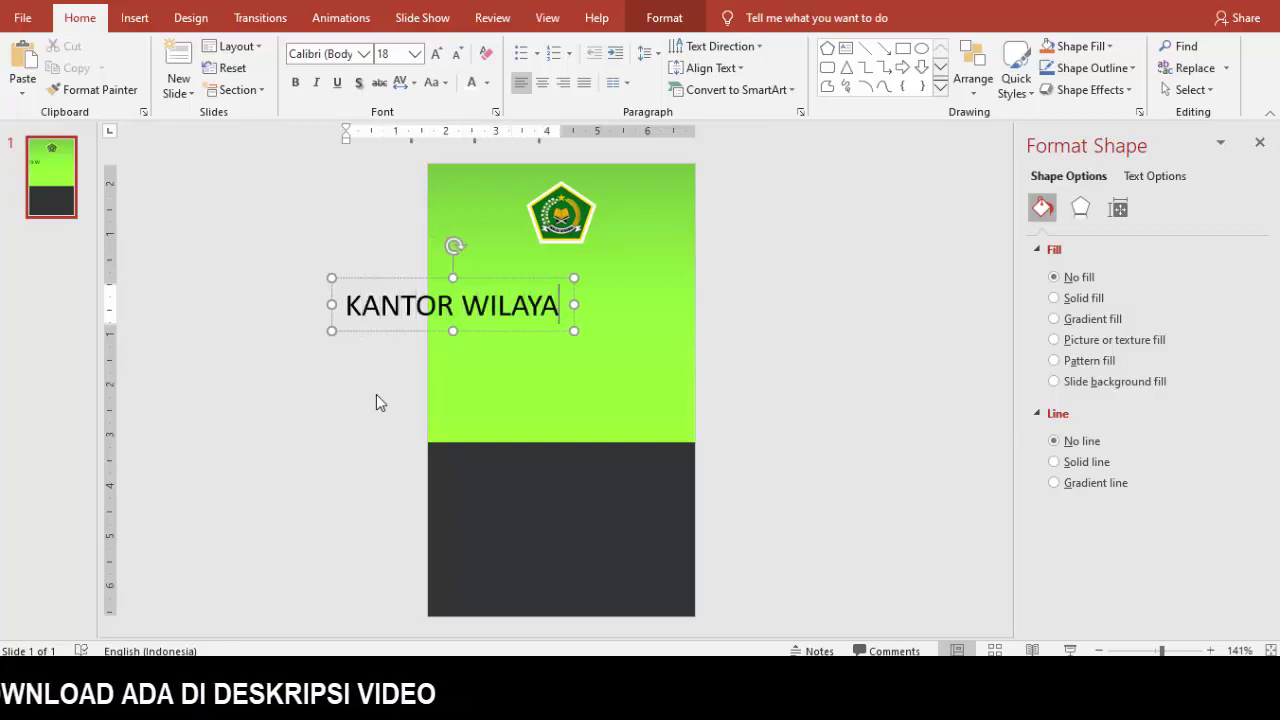
pyautogui.write('H KEMENTER')
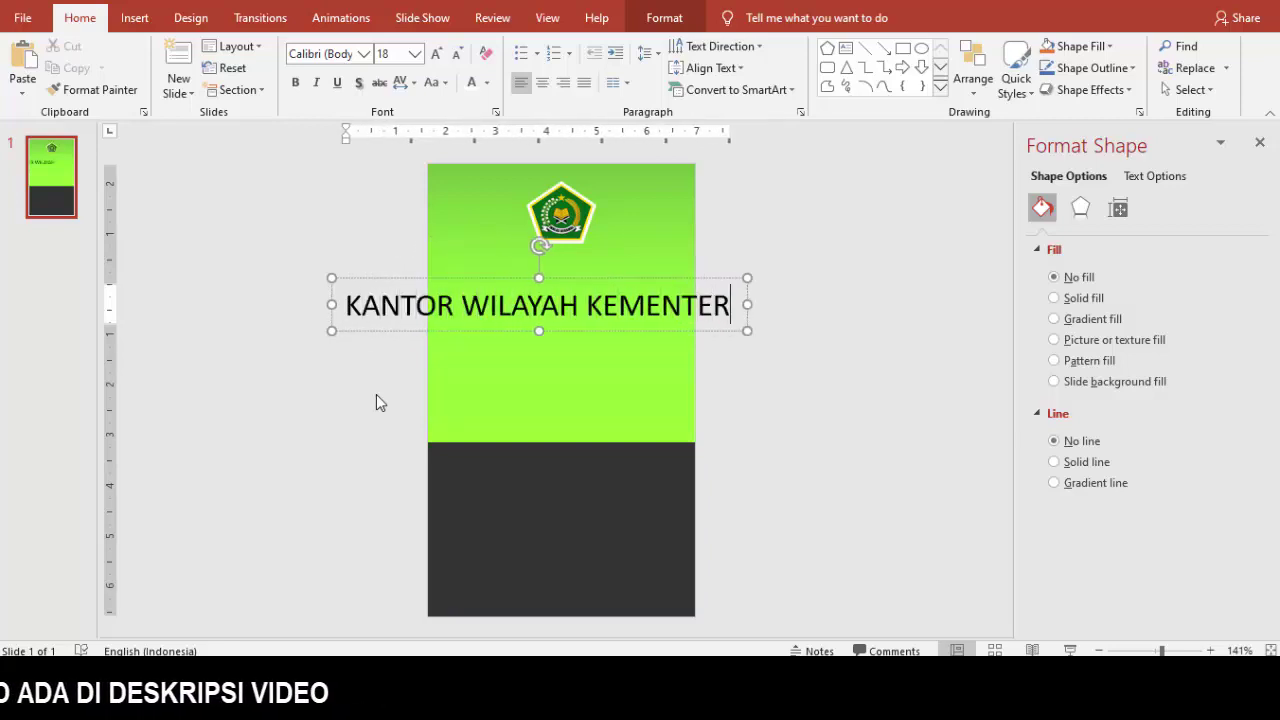
pyautogui.write('IAN AGAMA')
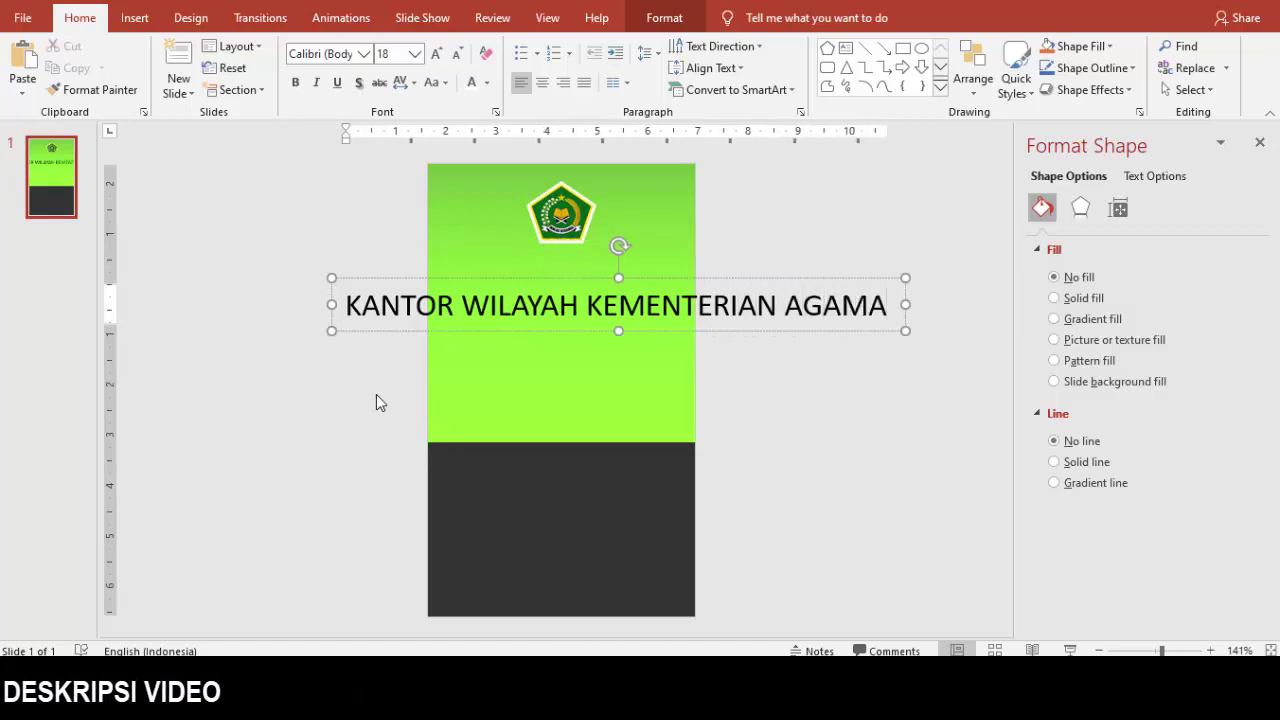
# - Format the title as bold Arial 6 pt and centre it under the emblem
pyautogui.click(720, 278)
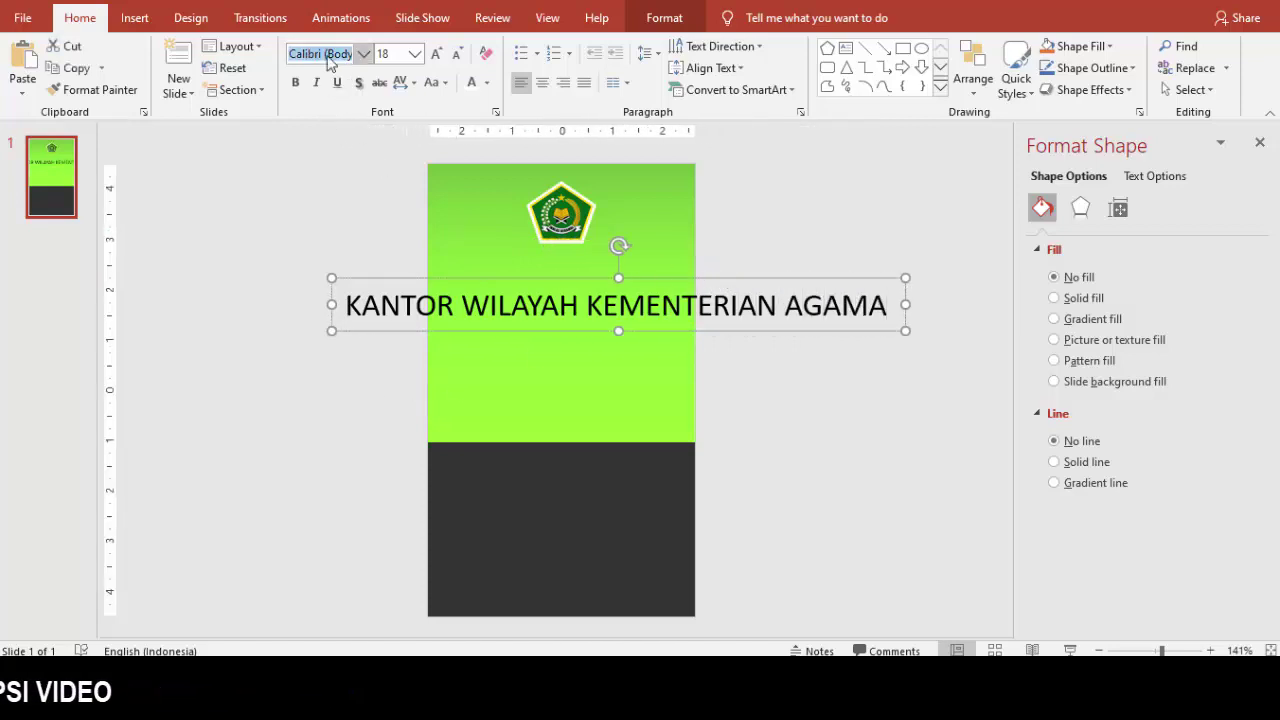
pyautogui.click(327, 55)
pyautogui.write('Arial')
pyautogui.press('Return')
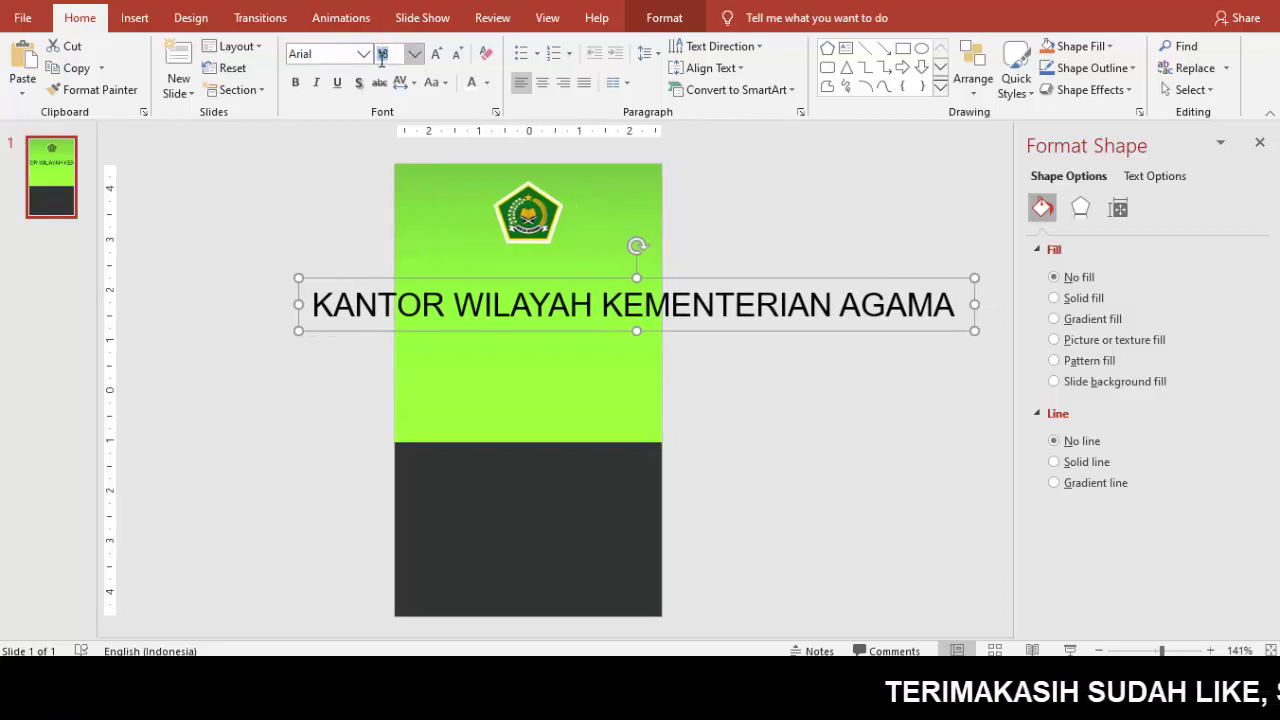
pyautogui.press('Return')
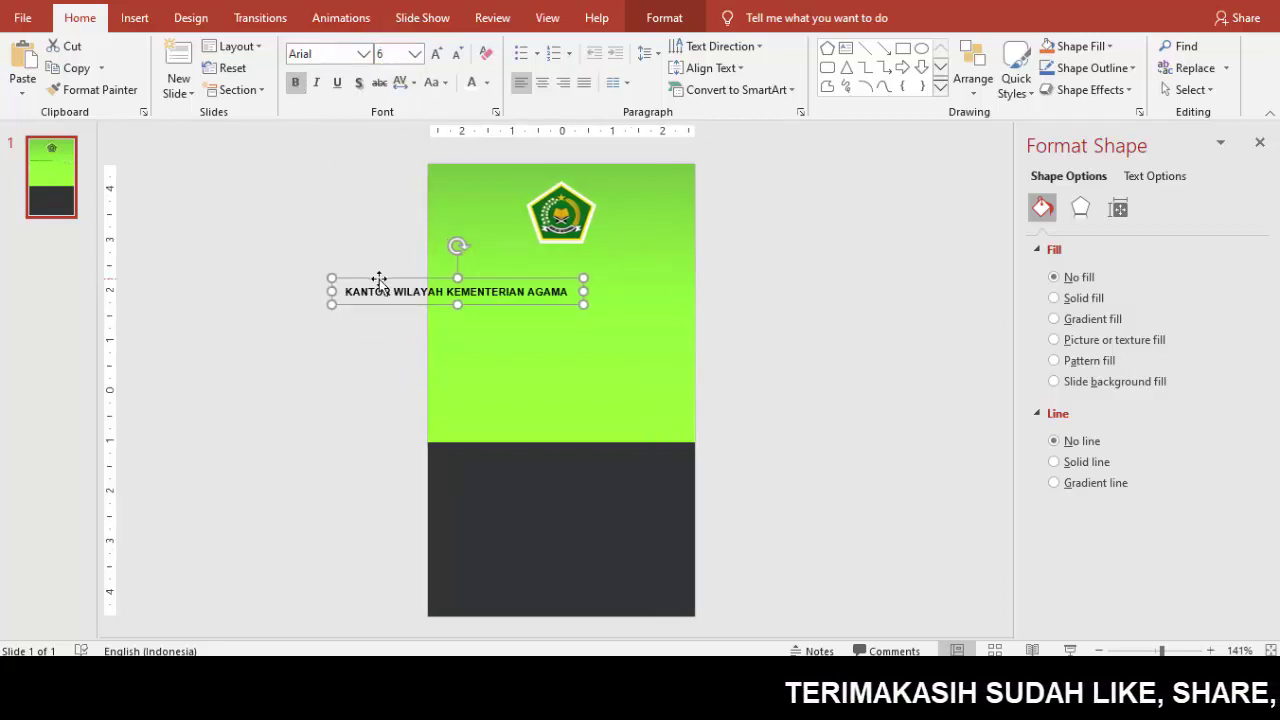
pyautogui.moveTo(379, 279)
pyautogui.mouseDown()
pyautogui.moveTo(485, 251)
pyautogui.moveTo(490, 266)
pyautogui.moveTo(427, 273)
pyautogui.mouseUp()
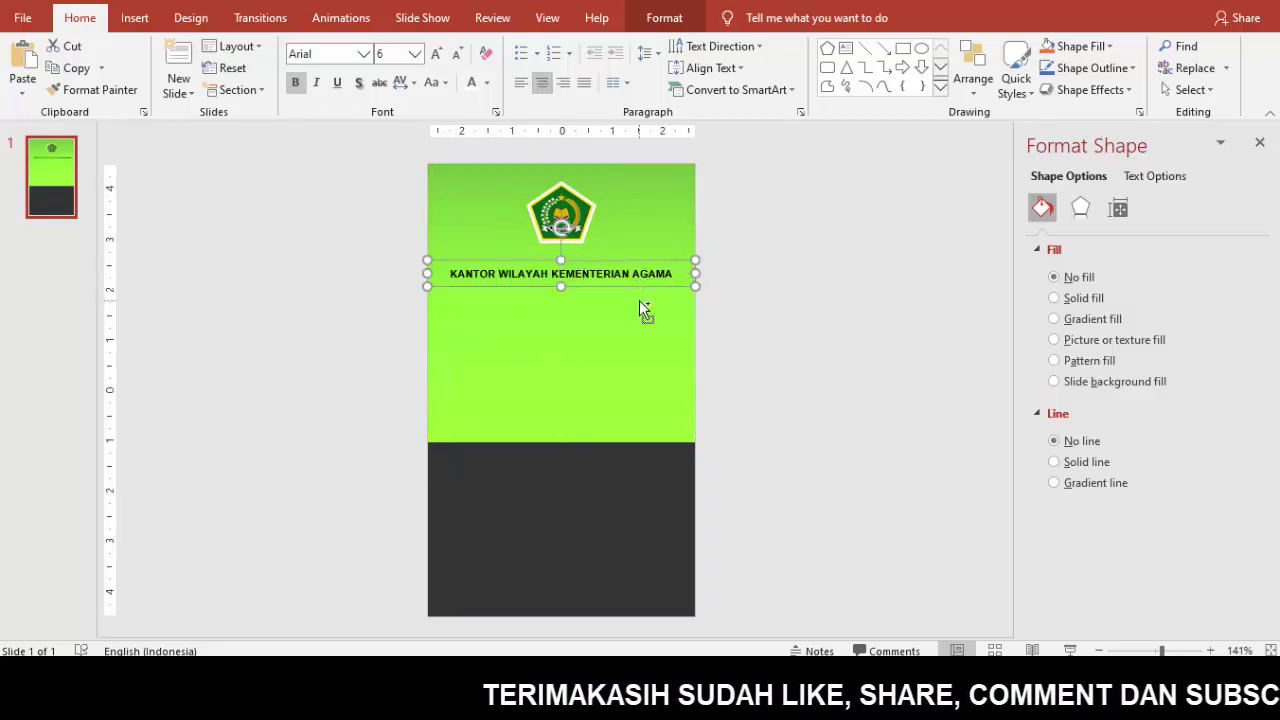
# - Duplicate the title text box and place the copy directly beneath it
pyautogui.hotkey('ctrl', 'c')
pyautogui.hotkey('ctrl', 'v')
pyautogui.moveTo(643, 290); pyautogui.dragTo(622, 286)
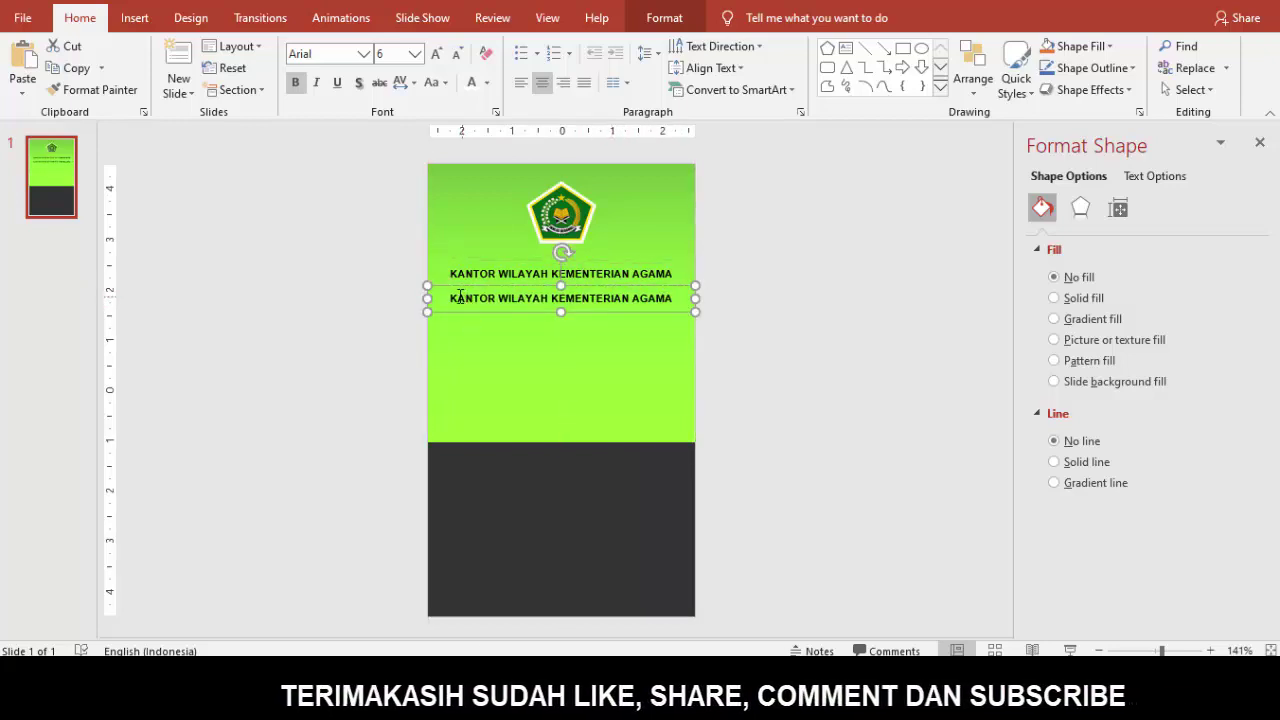
# - Change the copy's text to 'PROVINSI KALIMANTAN UTARA' at size 8
pyautogui.moveTo(454, 298); pyautogui.dragTo(610, 298)
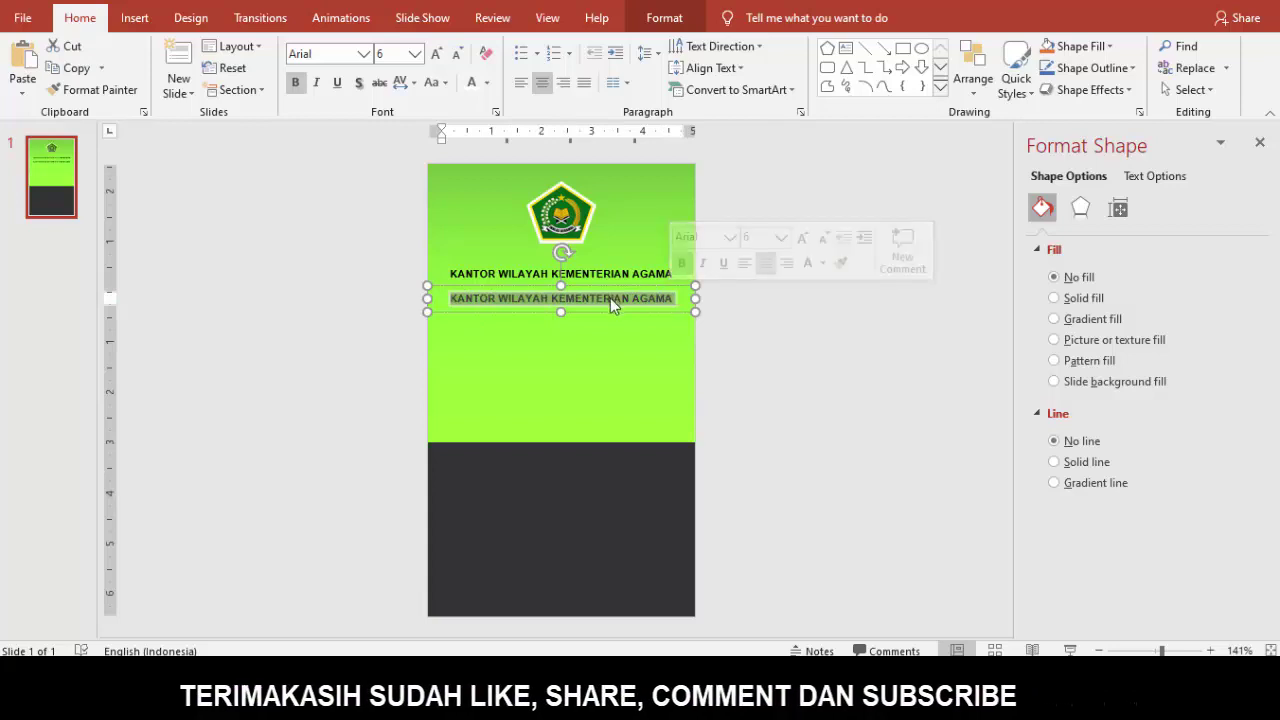
pyautogui.write('PROVINSI')
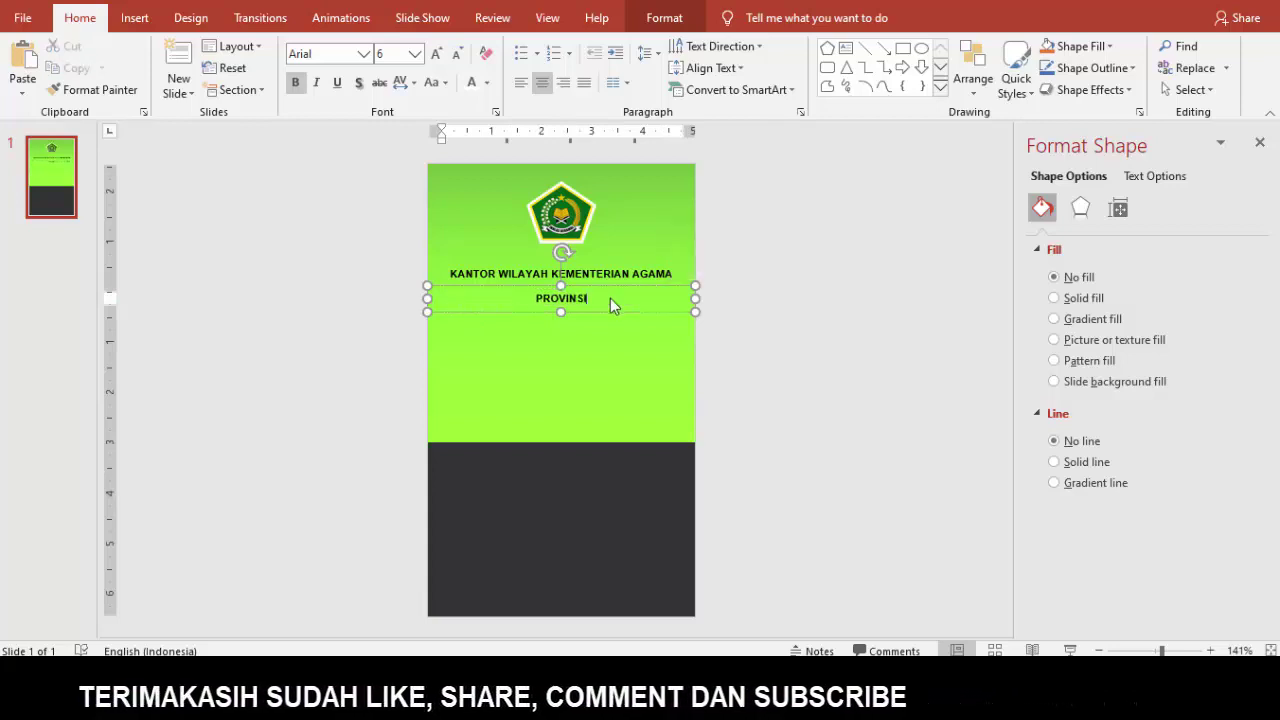
pyautogui.write(' KALIMANTAN')
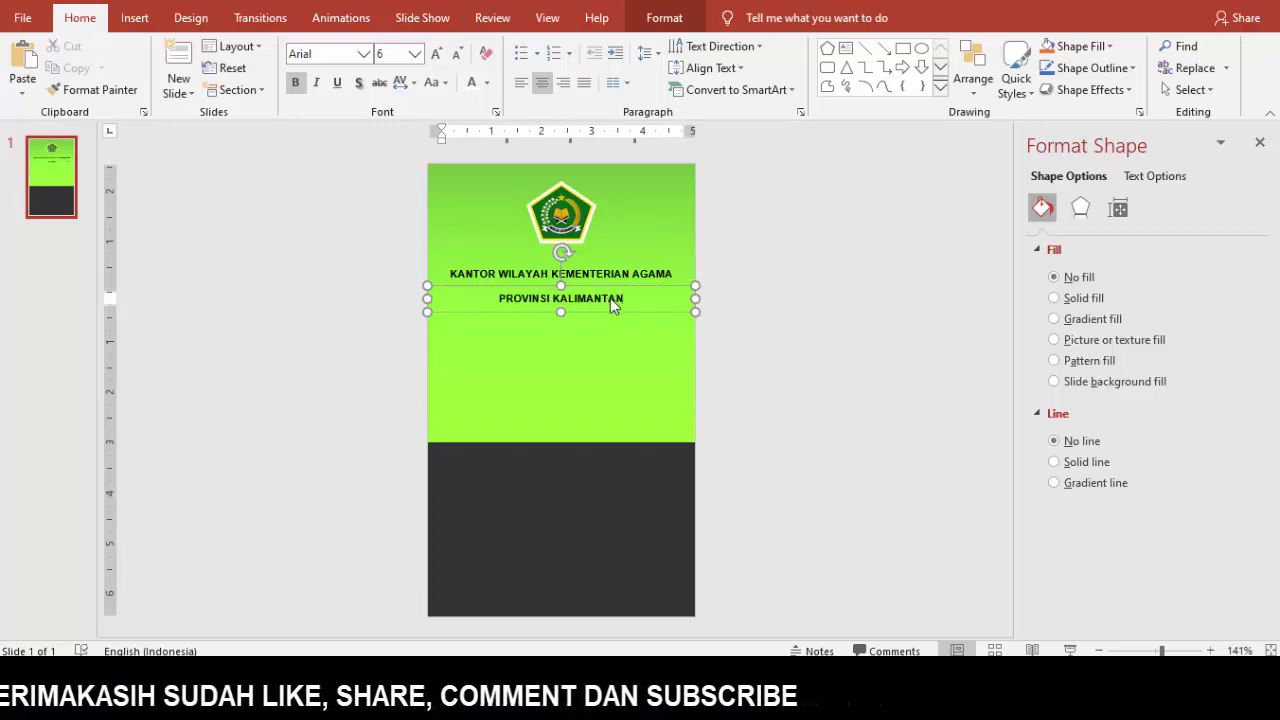
pyautogui.write(' UTARA')
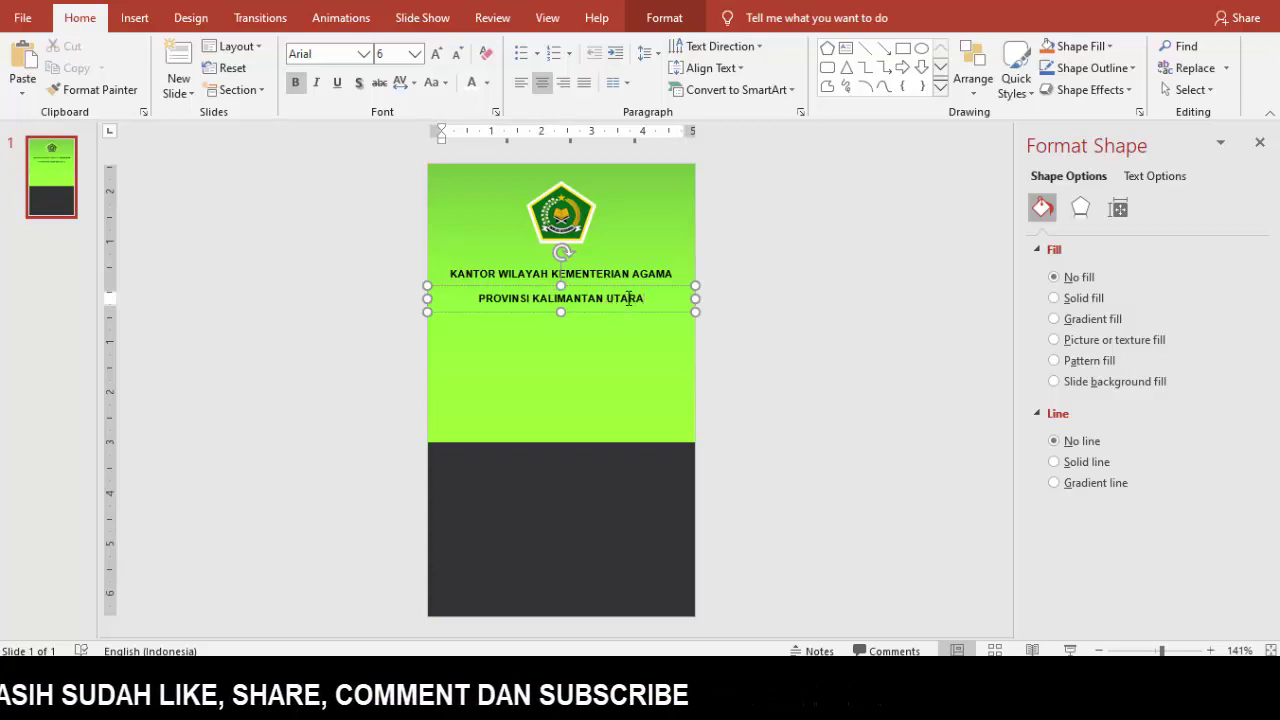
pyautogui.click(638, 287)
pyautogui.click(413, 55)
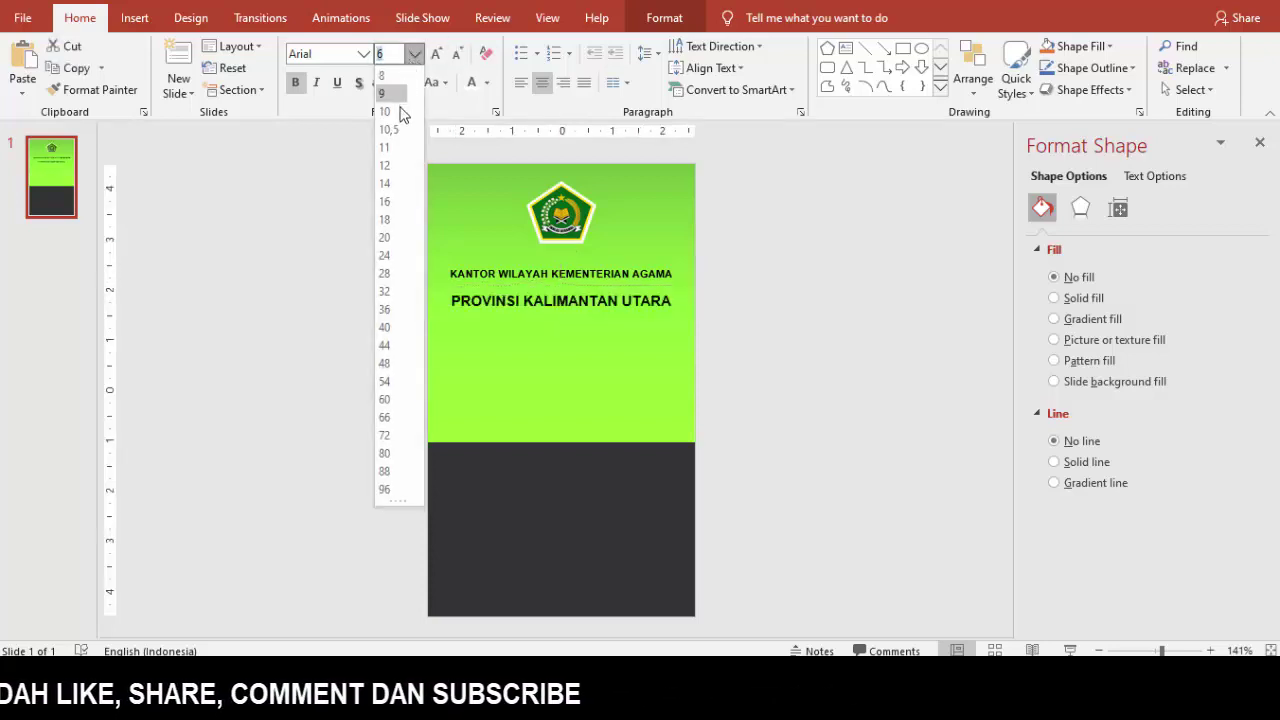
pyautogui.click(384, 95)
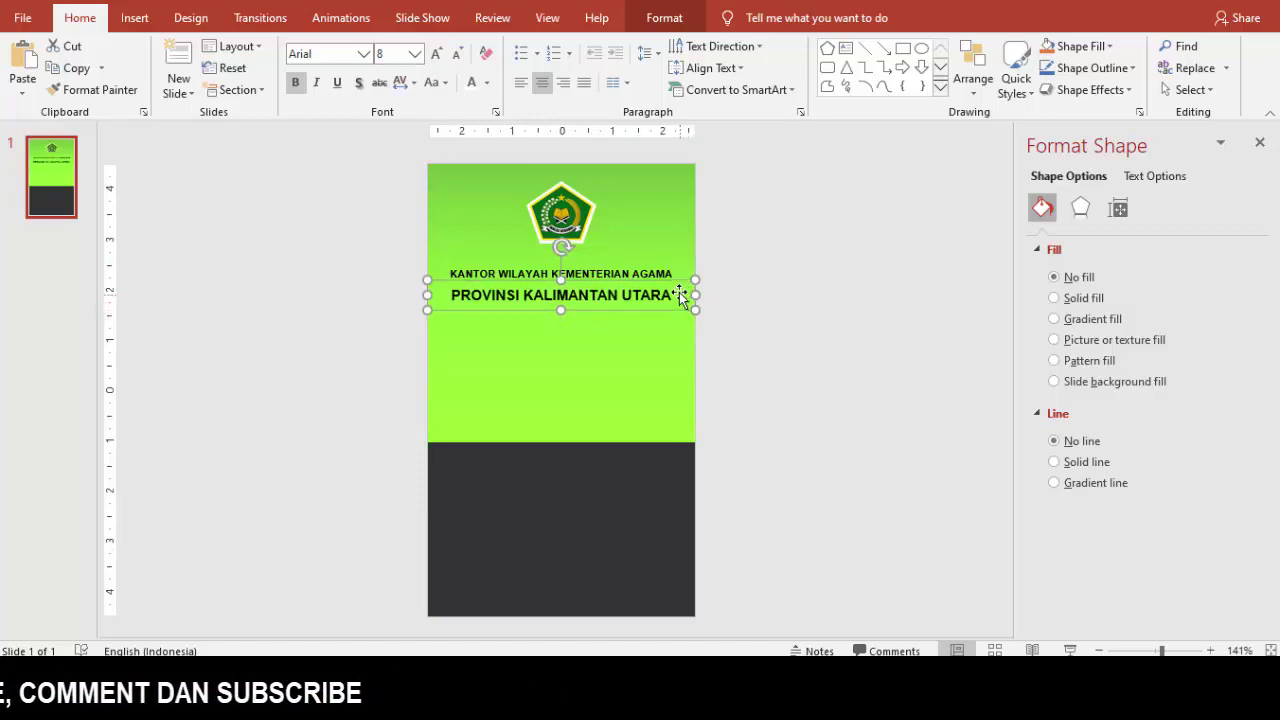
pyautogui.moveTo(695, 298); pyautogui.dragTo(687, 289)
# - Move both title lines up so they sit snugly under the logo
pyautogui.click(743, 277)
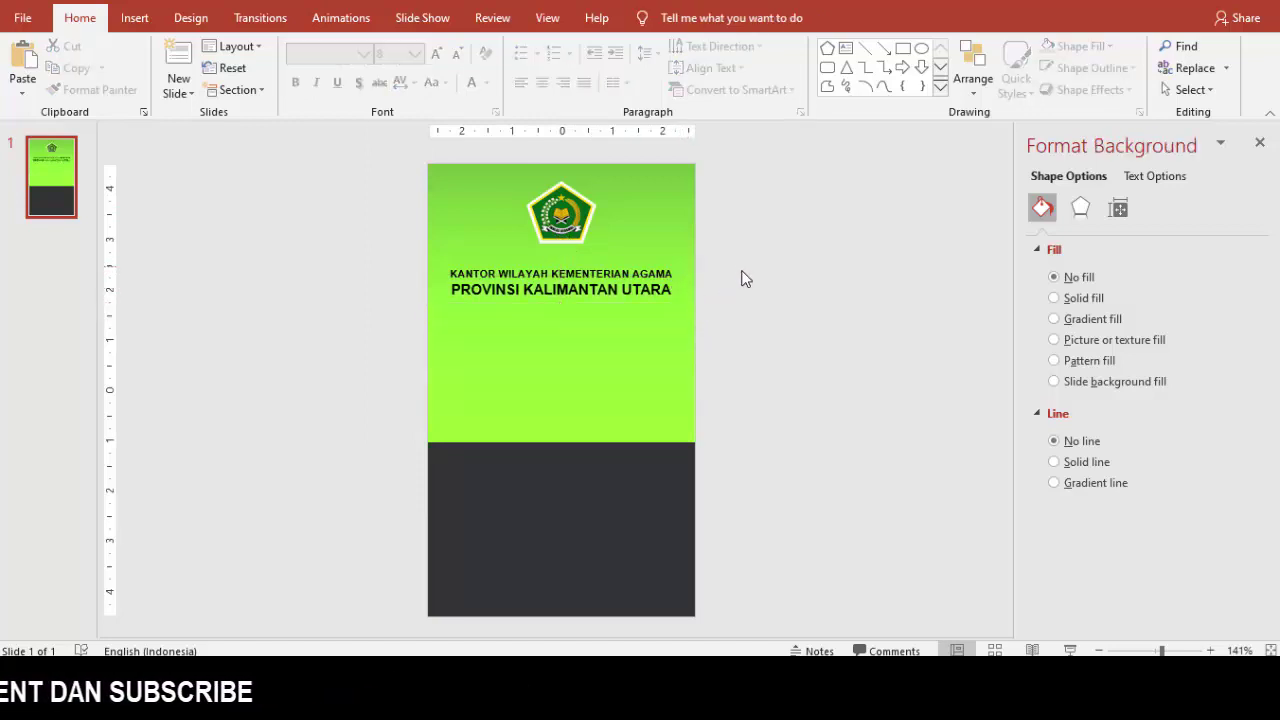
pyautogui.scroll(3, 690, 278)
pyautogui.click(681, 226)
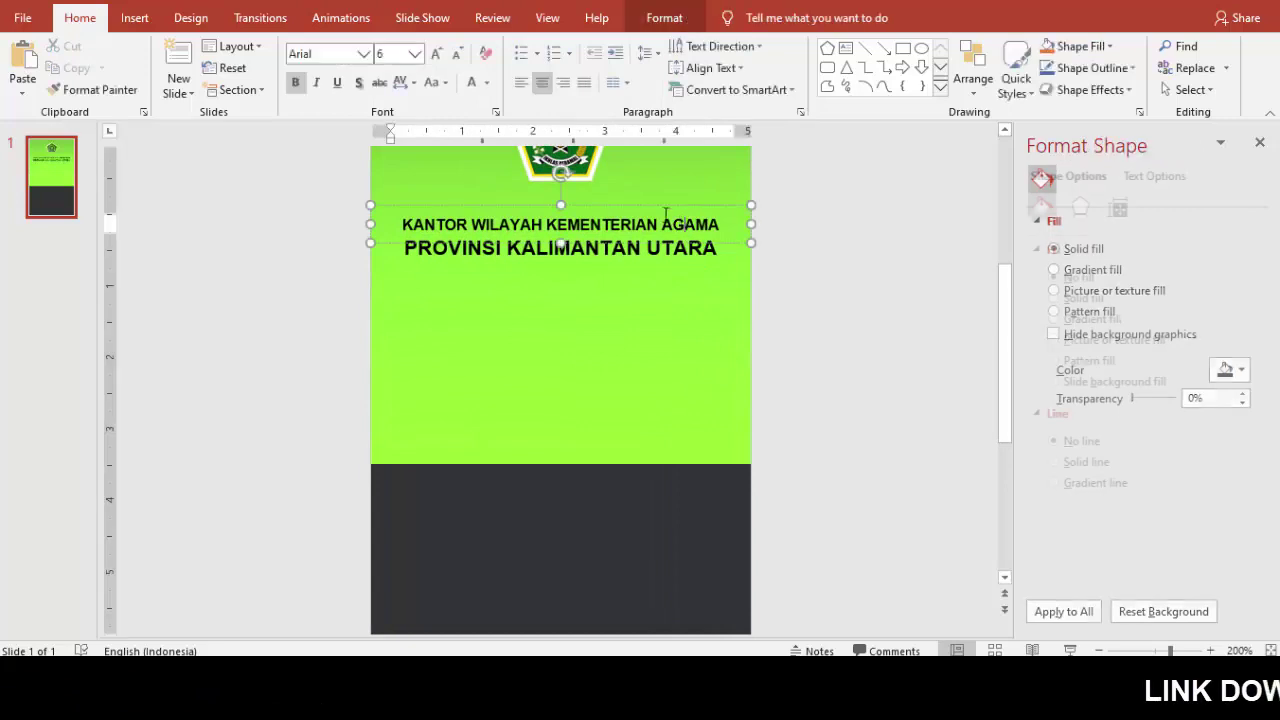
pyautogui.moveTo(657, 196); pyautogui.dragTo(657, 181)
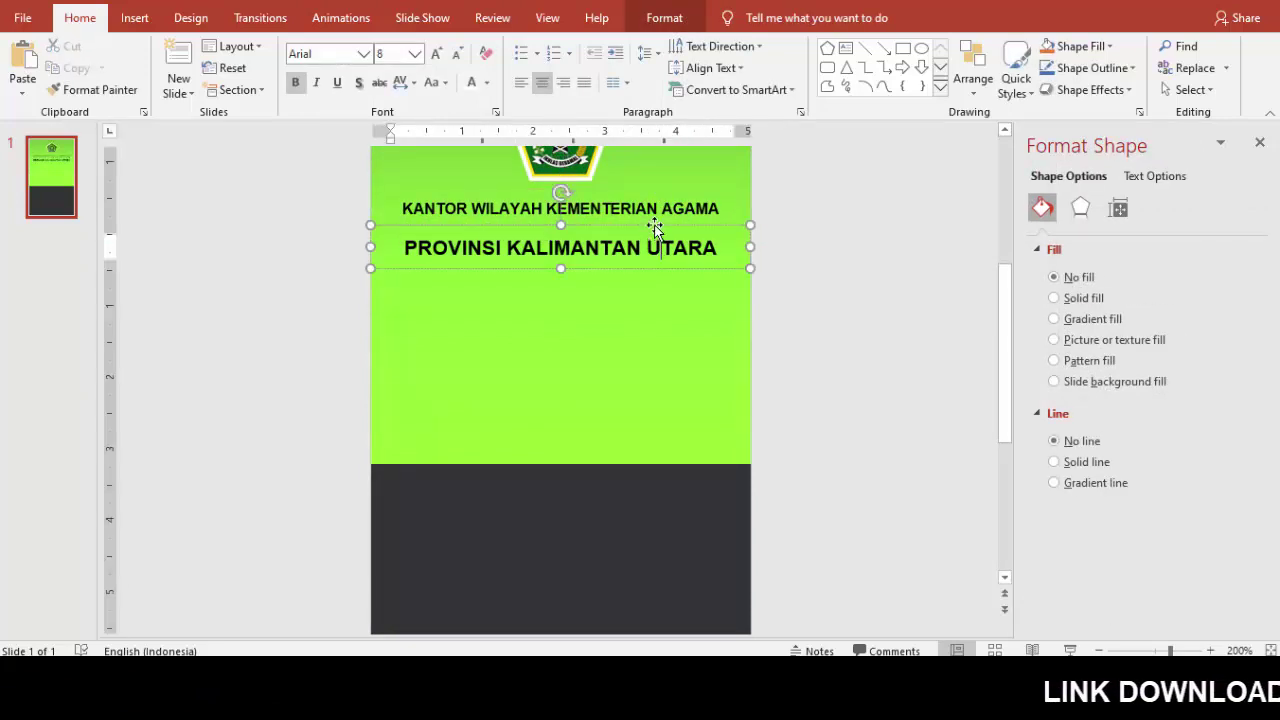
pyautogui.moveTo(660, 252); pyautogui.dragTo(653, 216)
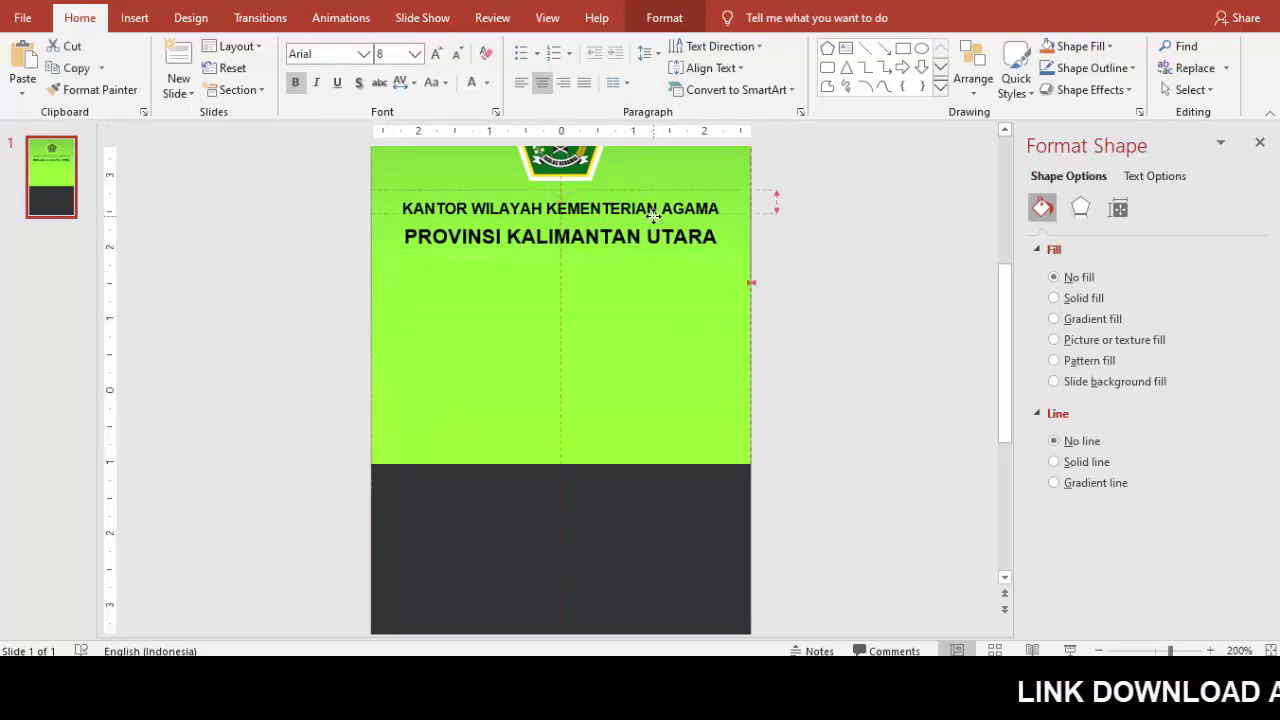
pyautogui.click(806, 228)
pyautogui.scroll(-3, 800, 220)
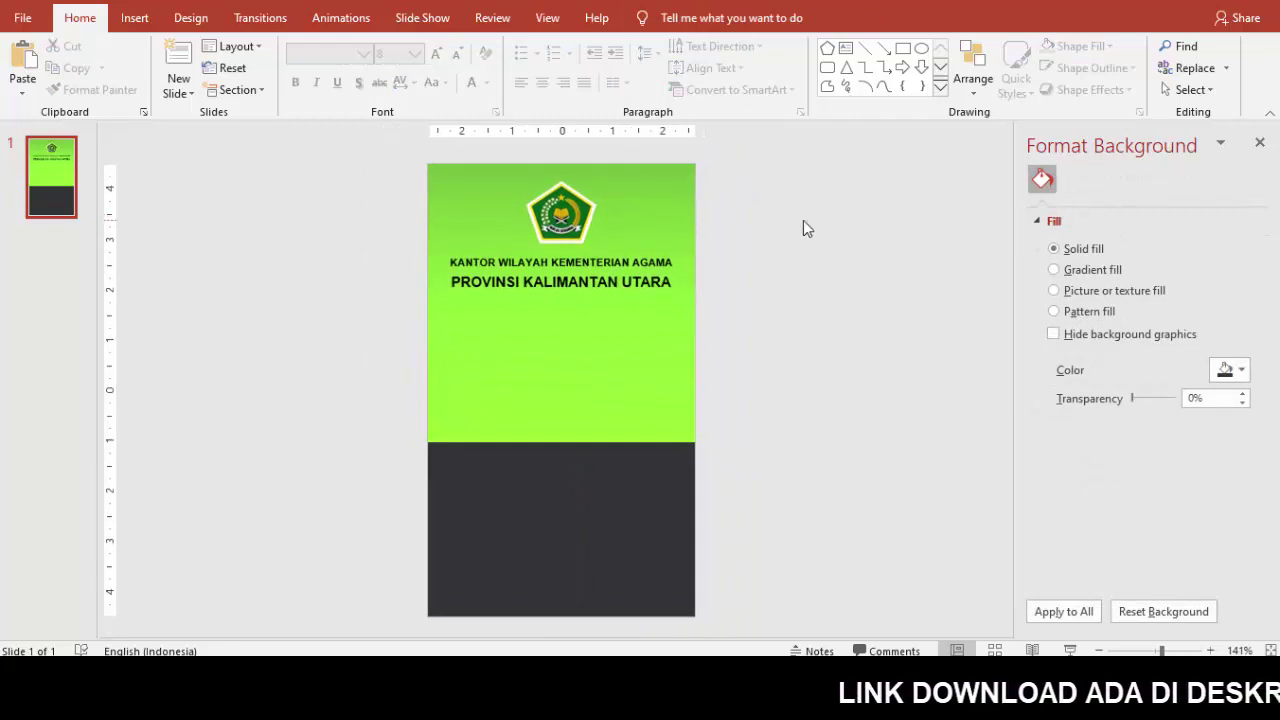
# - Draw a circle centred on the boundary between the green and dark areas
pyautogui.click(134, 17)
pyautogui.click(297, 60)
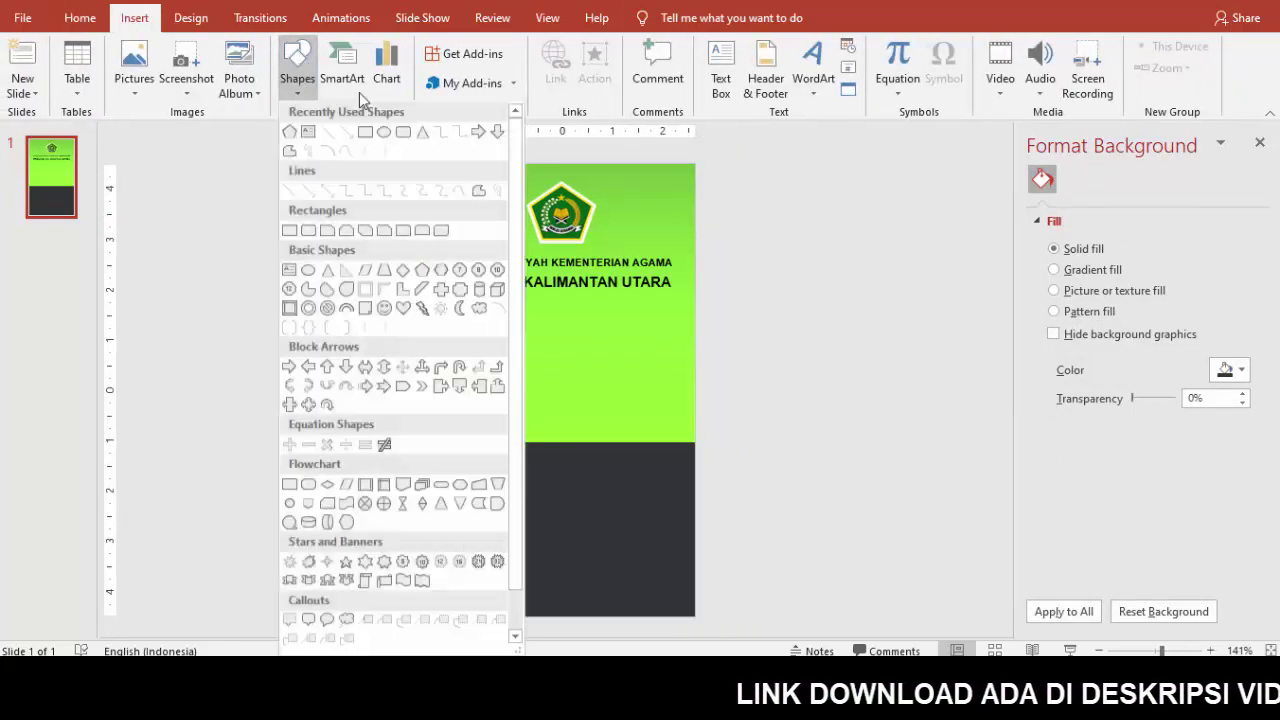
pyautogui.click(385, 135)
pyautogui.moveTo(494, 352); pyautogui.dragTo(662, 500)
pyautogui.moveTo(612, 432)
pyautogui.mouseDown()
pyautogui.moveTo(596, 445)
pyautogui.moveTo(598, 423)
pyautogui.mouseUp()
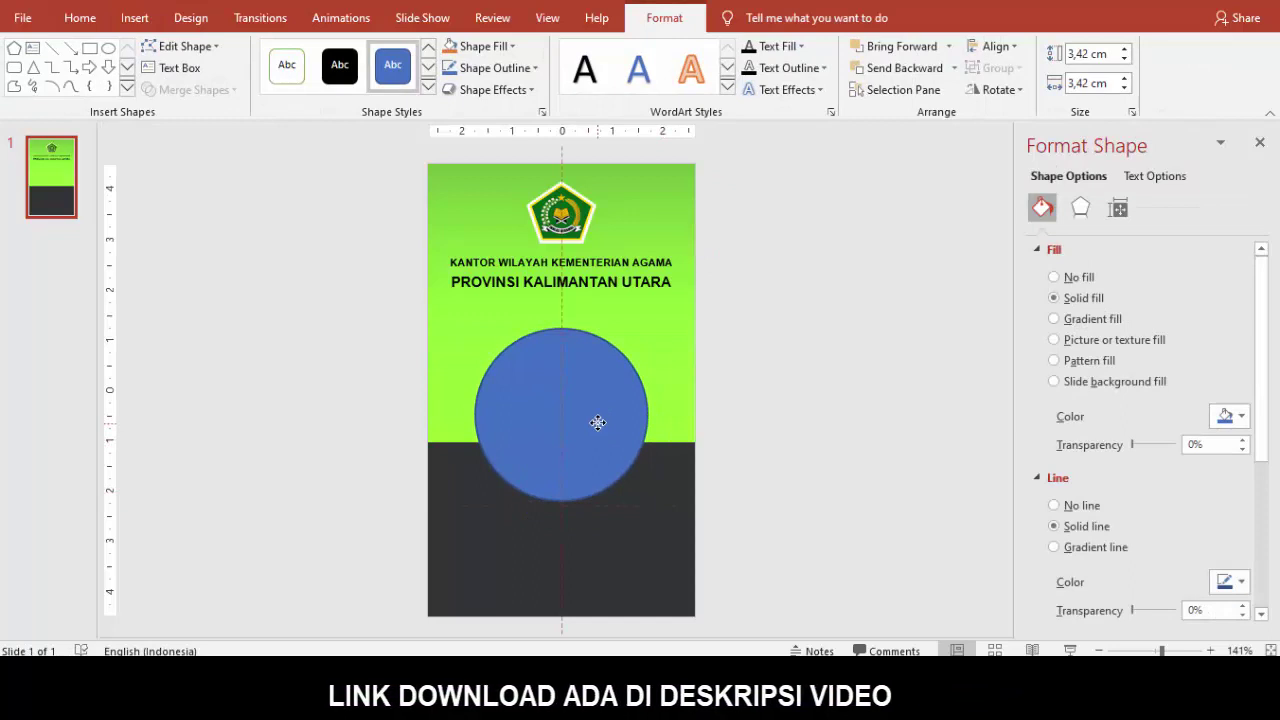
pyautogui.moveTo(598, 423); pyautogui.dragTo(564, 413)
pyautogui.click(664, 386)
pyautogui.click(556, 462)
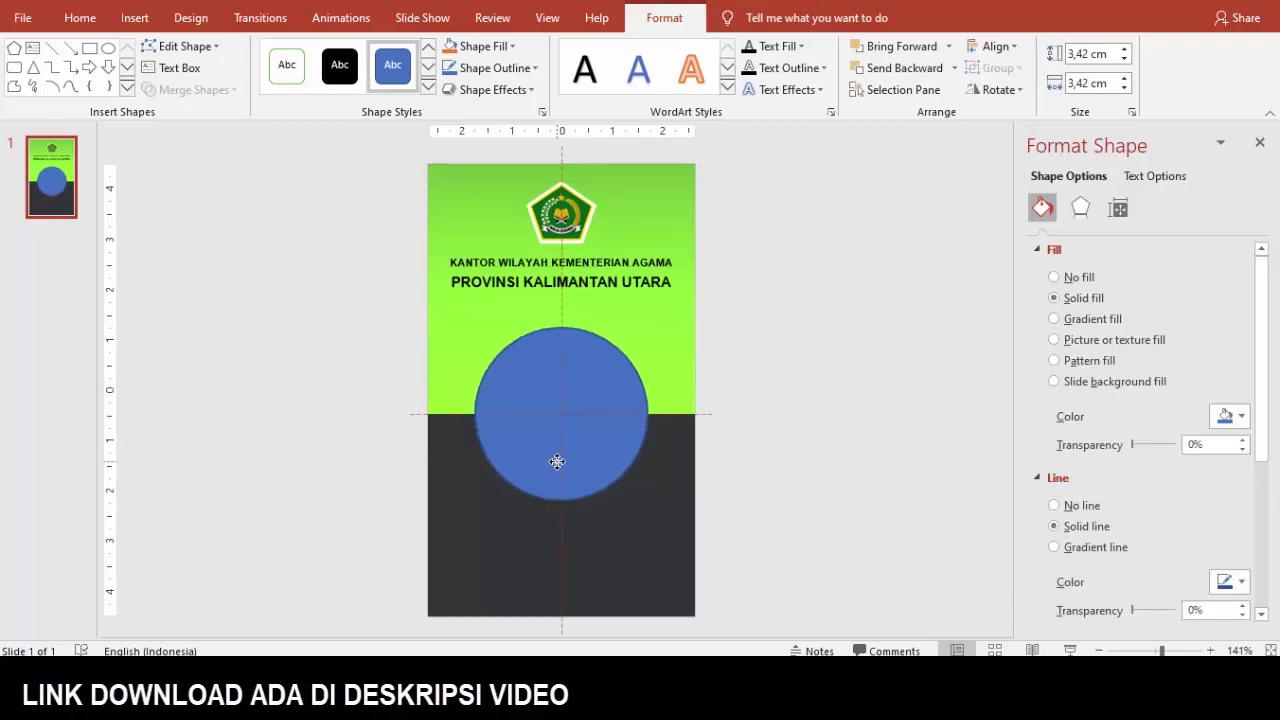
pyautogui.moveTo(557, 461); pyautogui.dragTo(557, 461)
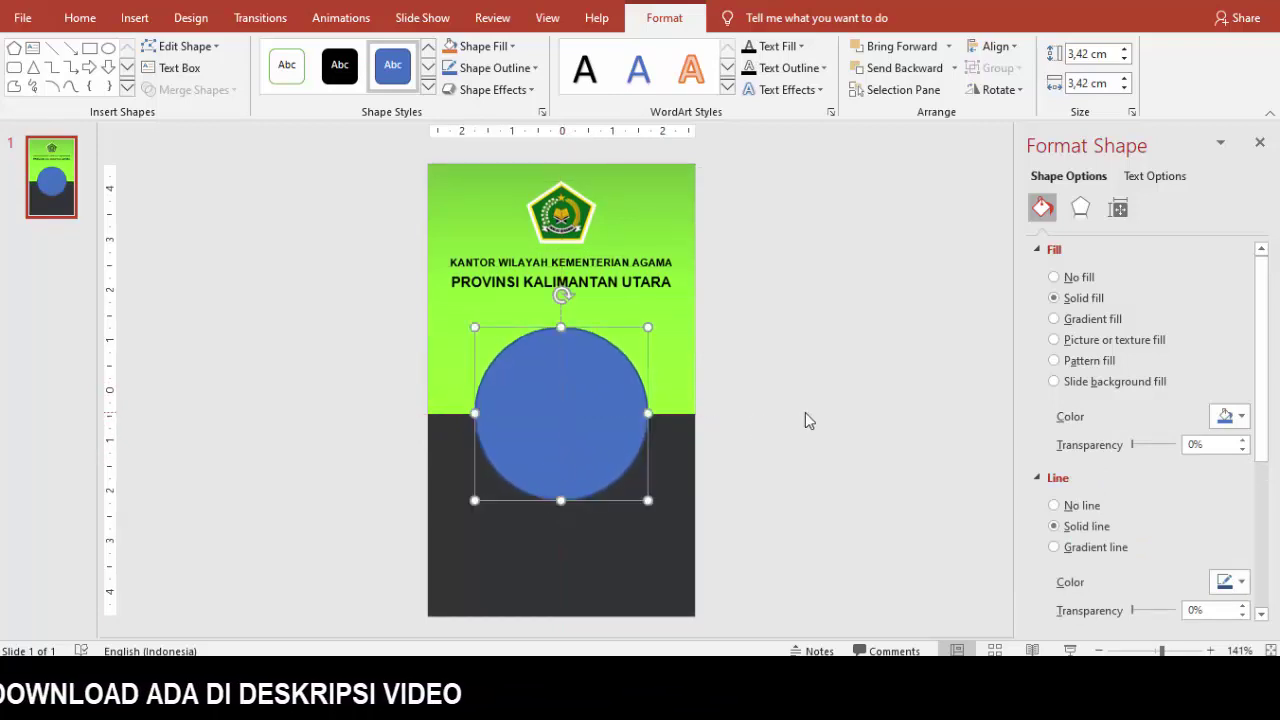
# - Remove the circle's outline
pyautogui.click(1067, 506)
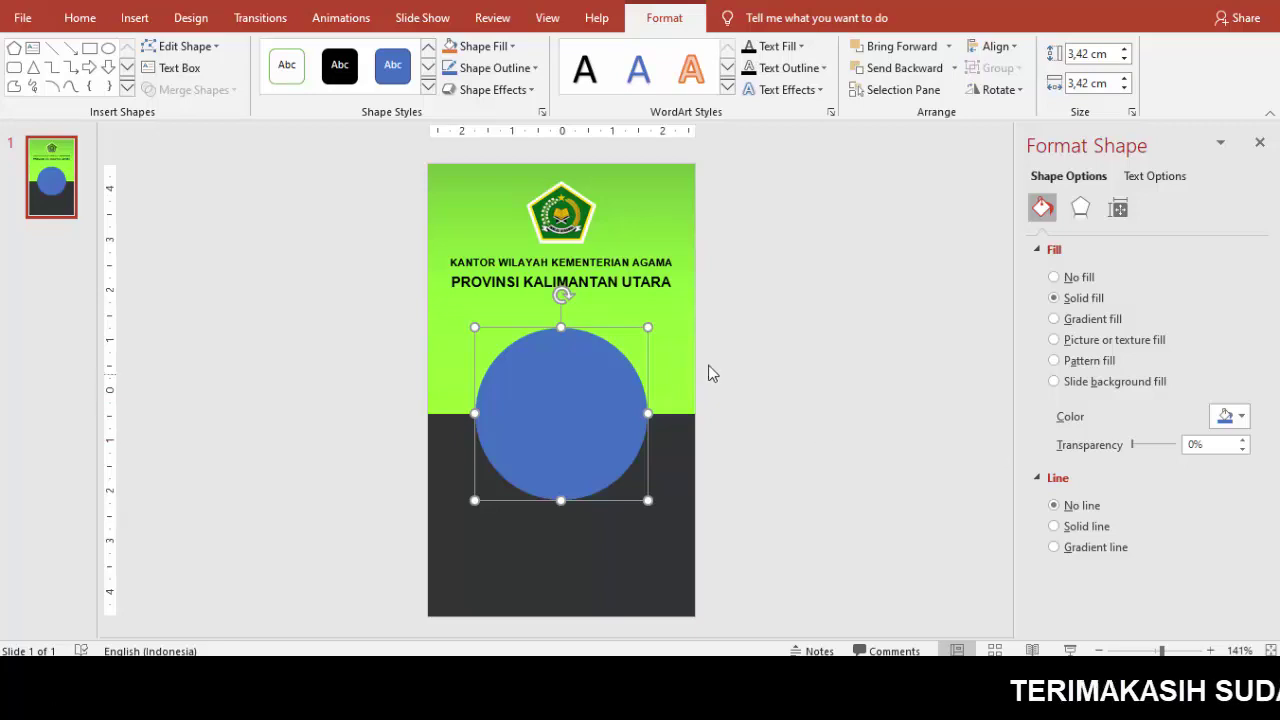
pyautogui.click(679, 347)
pyautogui.click(620, 443)
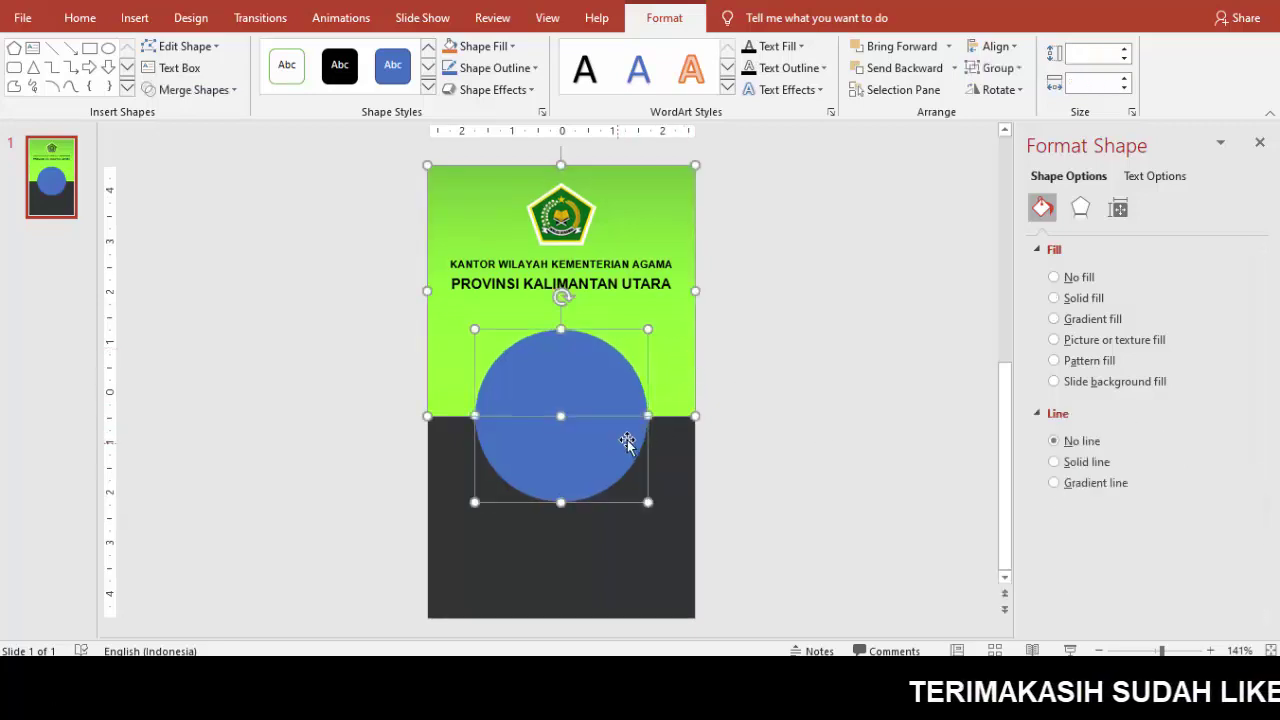
# - Try subtracting the circle from the green rectangle, then undo to restore it
pyautogui.click(703, 366)
pyautogui.click(680, 333)
pyautogui.click(600, 429)
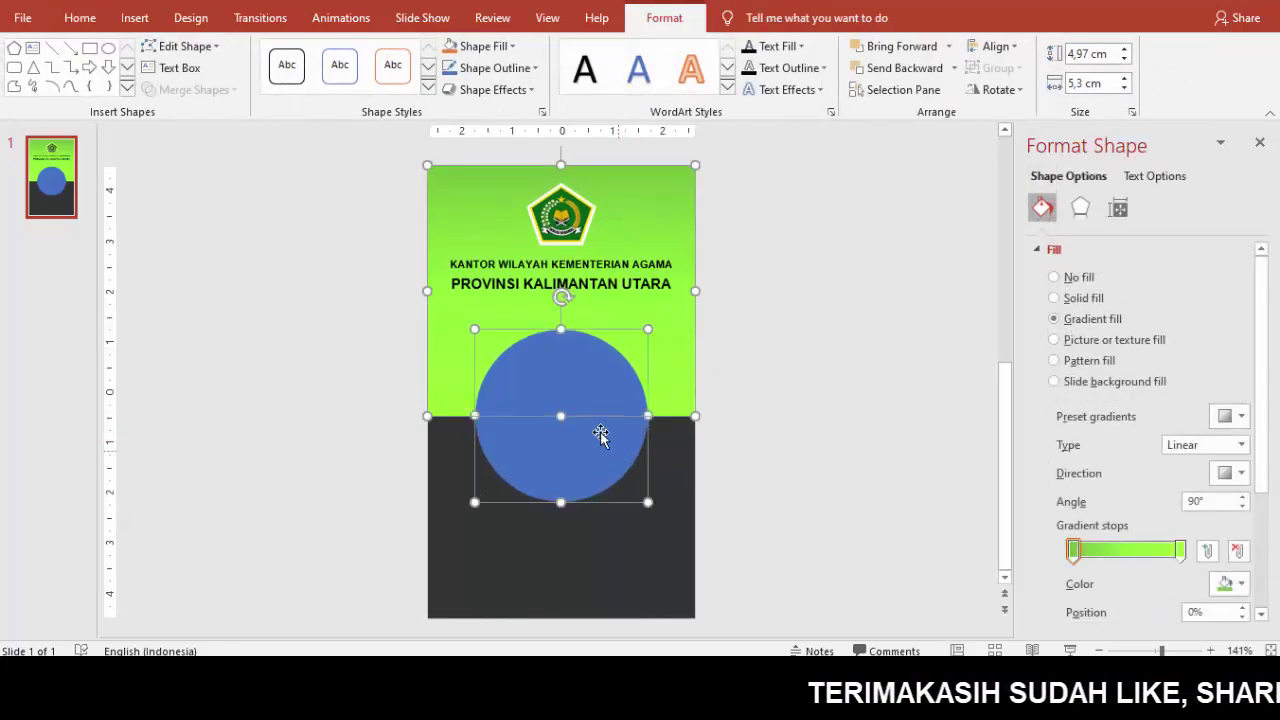
pyautogui.click(190, 89)
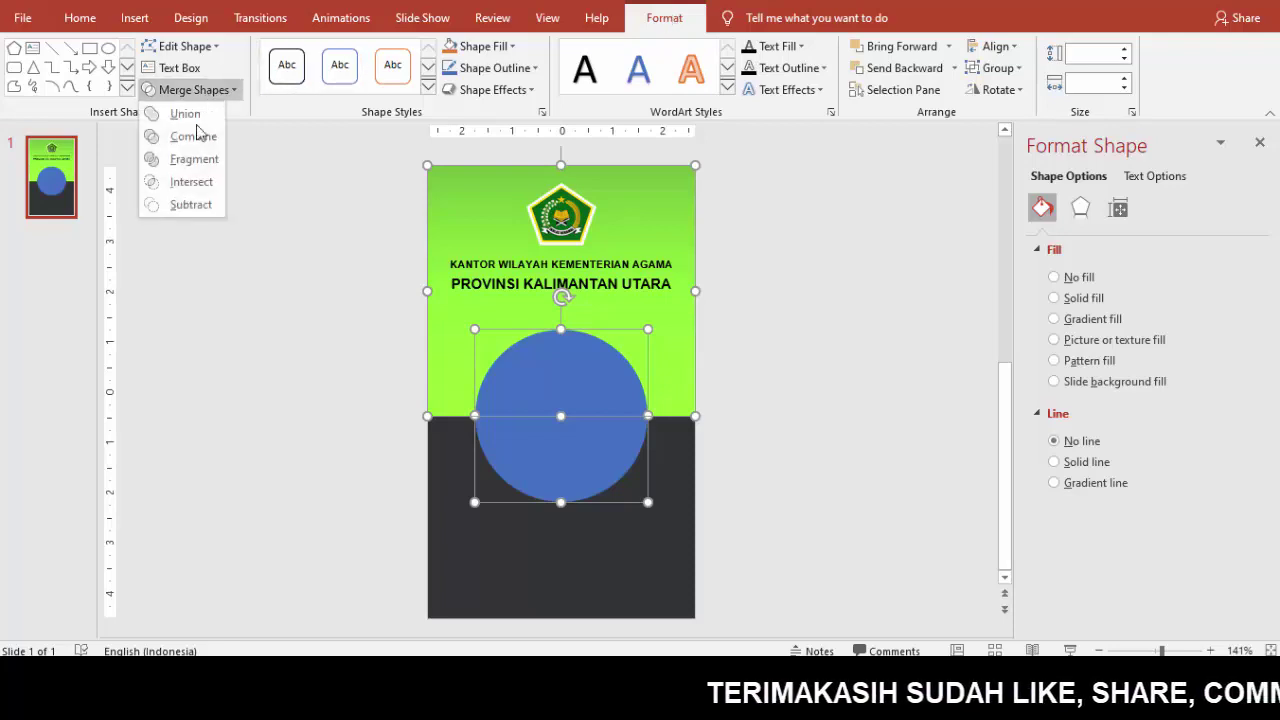
pyautogui.click(192, 199)
pyautogui.click(797, 376)
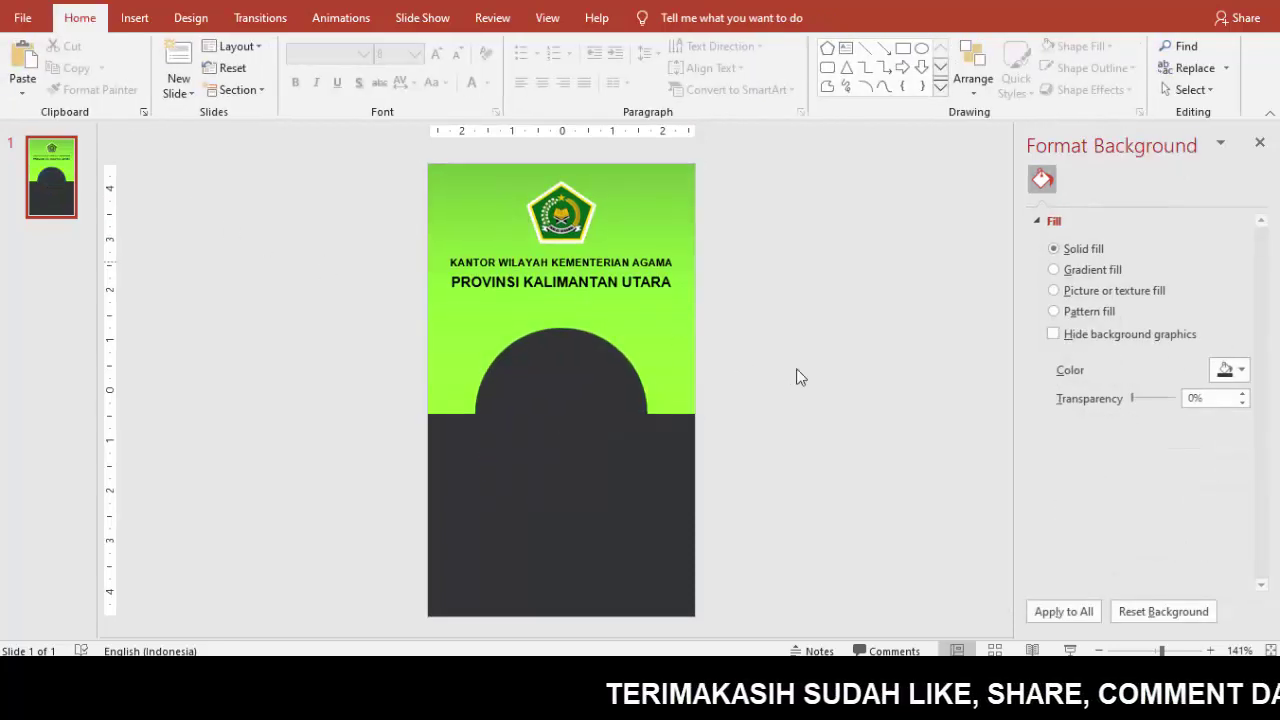
pyautogui.hotkey('ctrl', 'z')
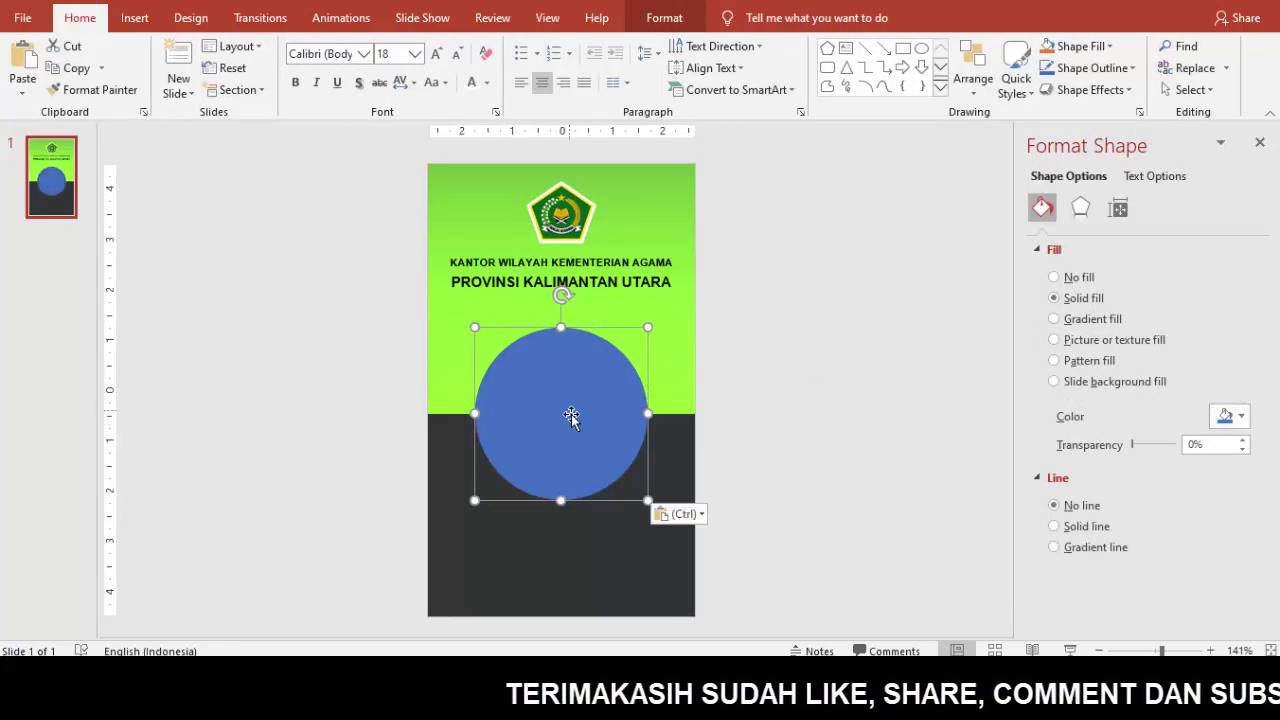
# - Fill the circle with a black-to-white gradient with a partly transparent white end
pyautogui.click(1087, 328)
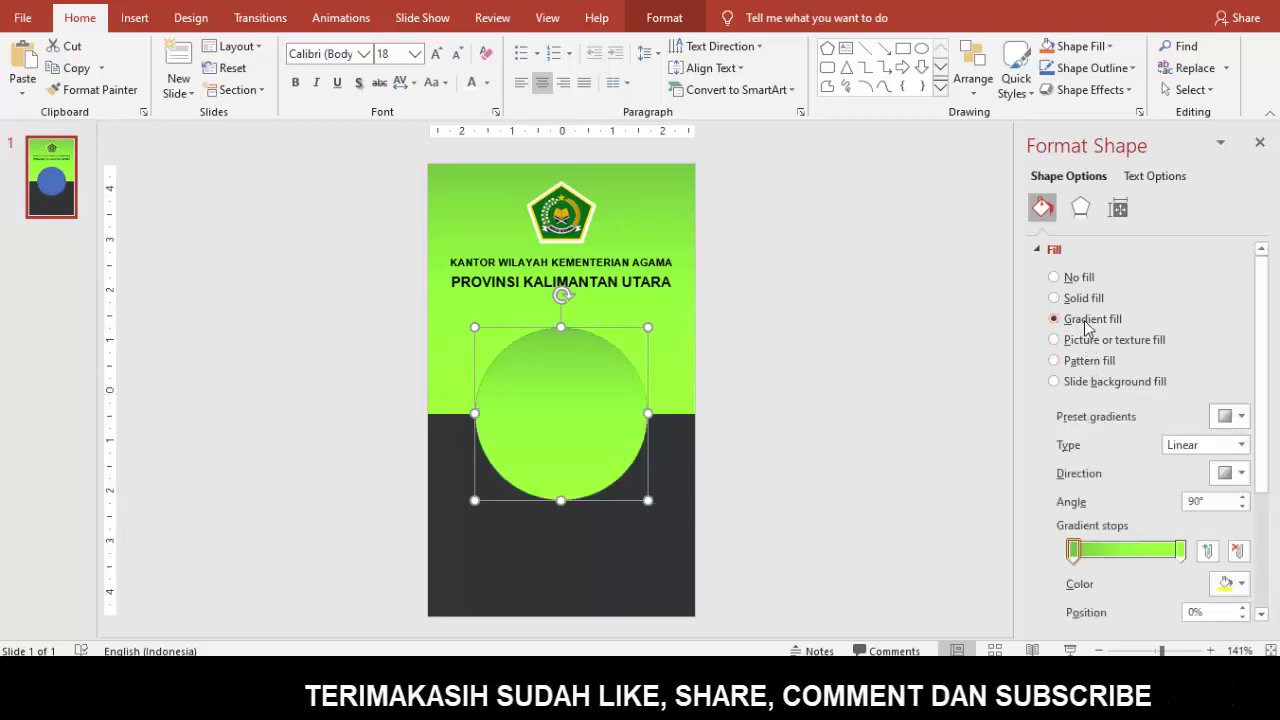
pyautogui.click(1222, 583)
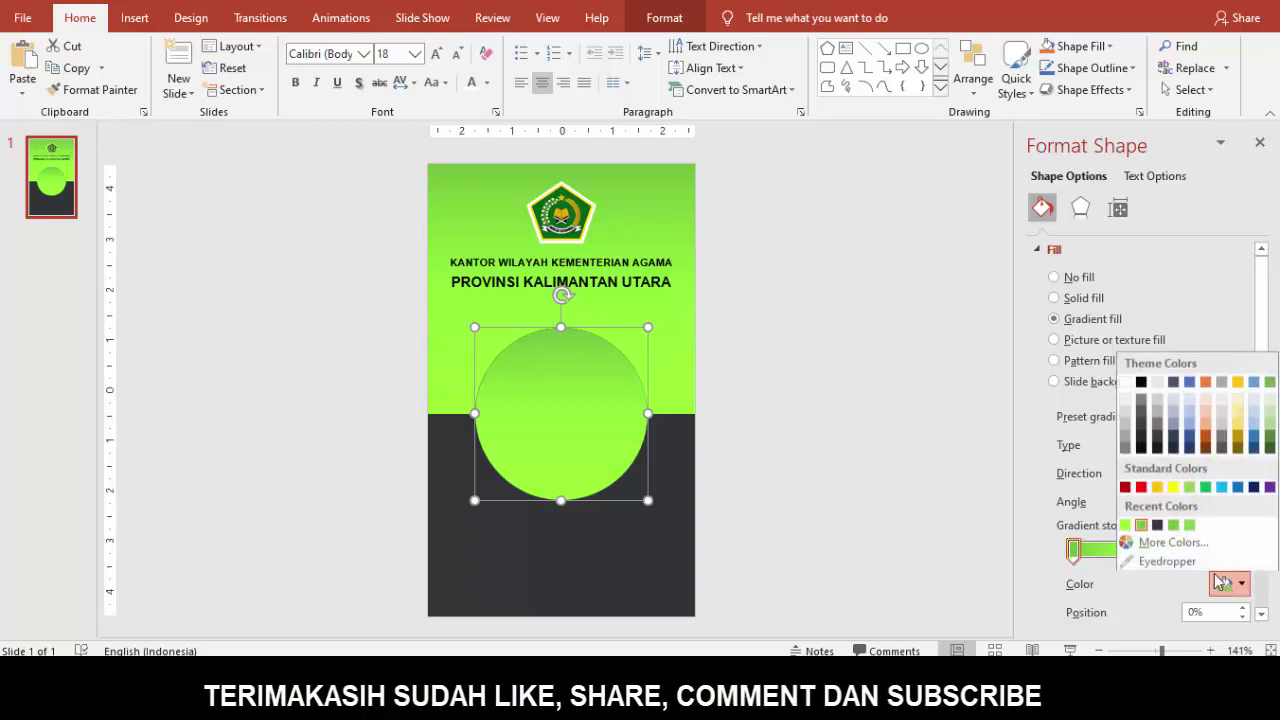
pyautogui.click(1140, 450)
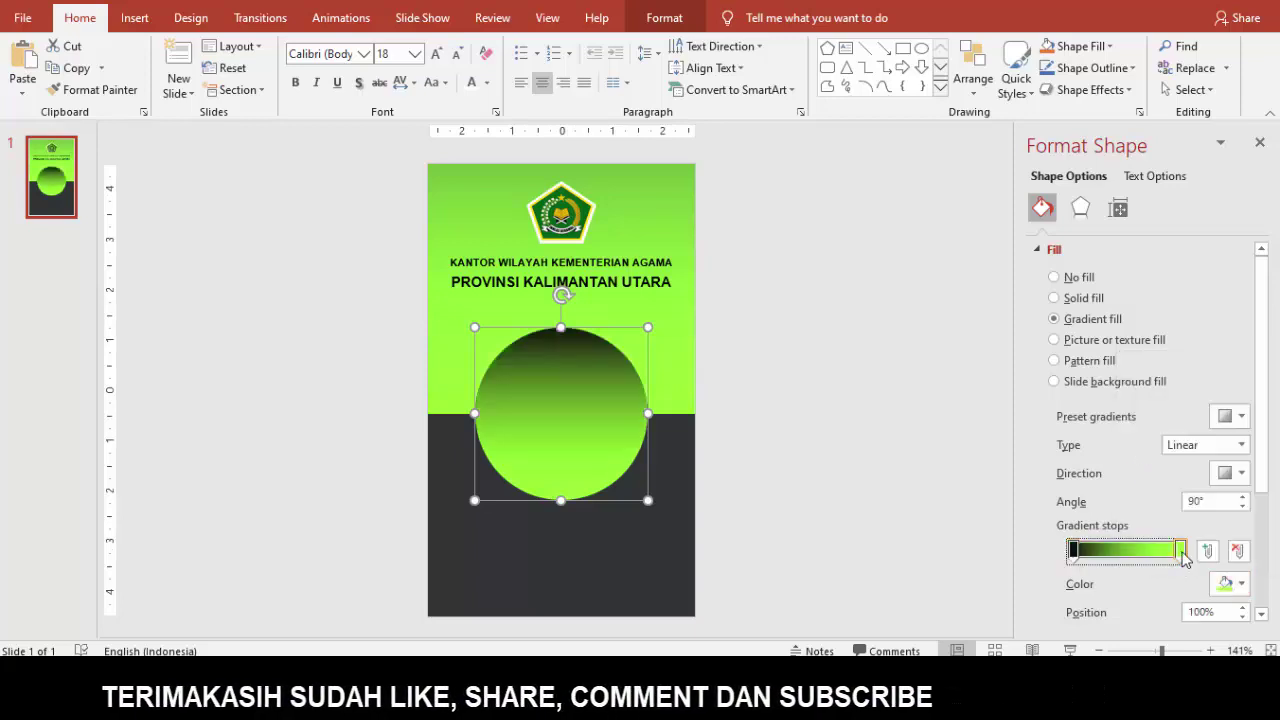
pyautogui.click(1224, 585)
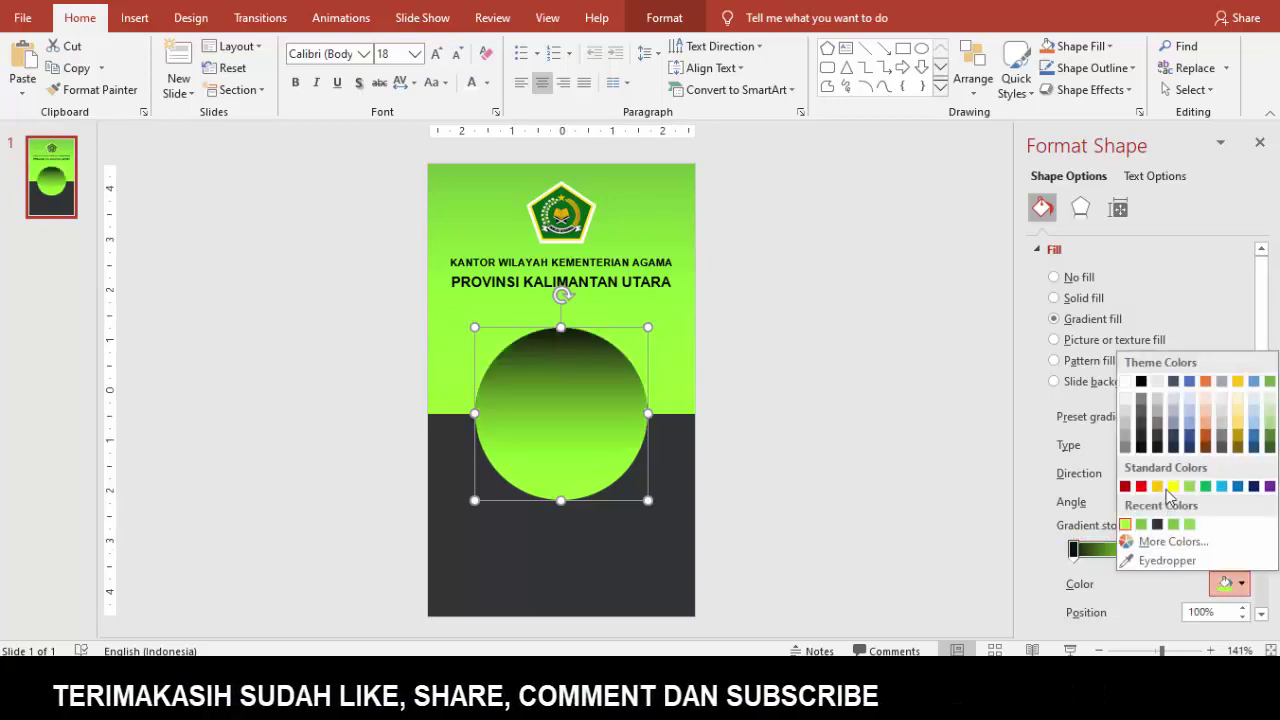
pyautogui.click(1125, 382)
pyautogui.scroll(-3, 1185, 428)
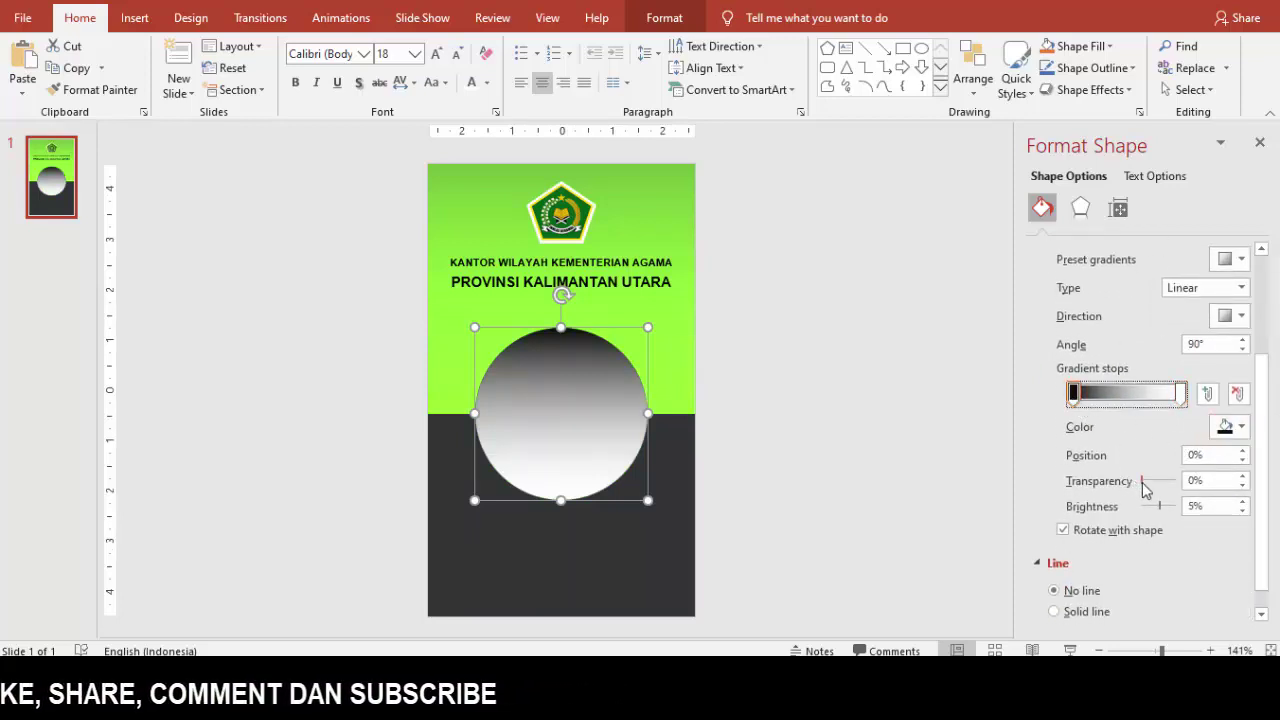
pyautogui.moveTo(1145, 488); pyautogui.dragTo(1176, 490)
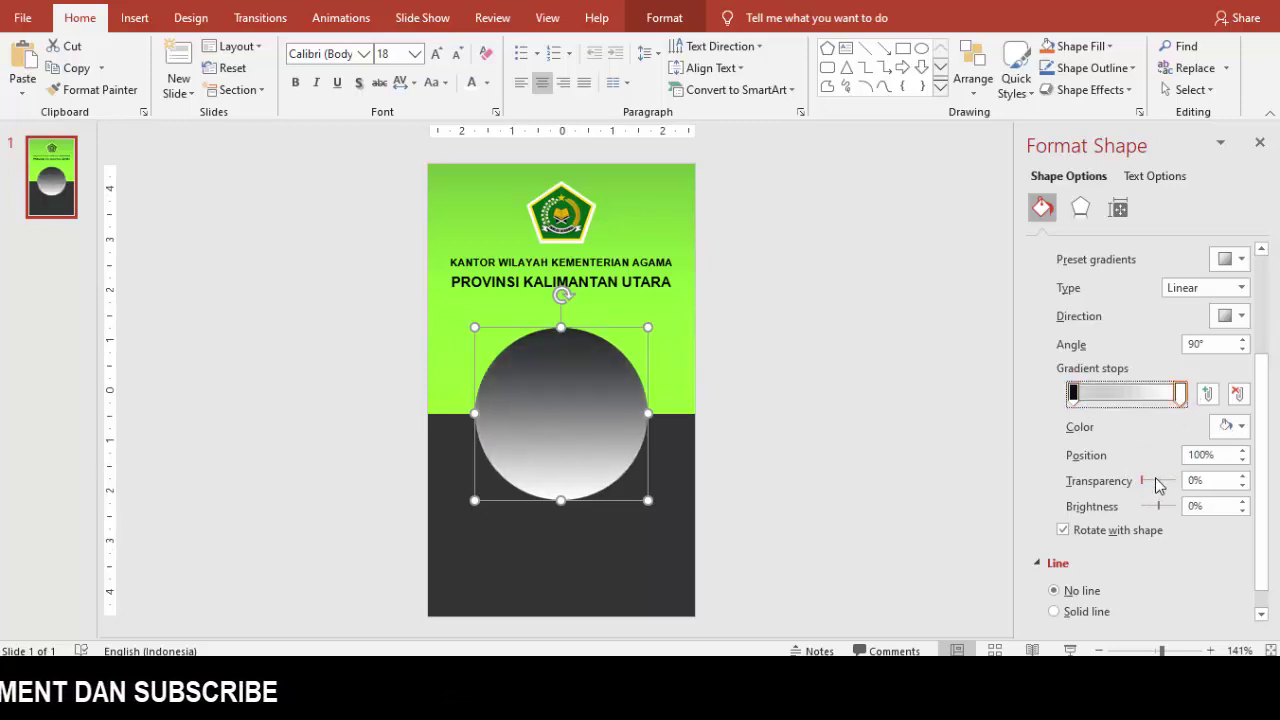
pyautogui.moveTo(1147, 488); pyautogui.dragTo(1158, 490)
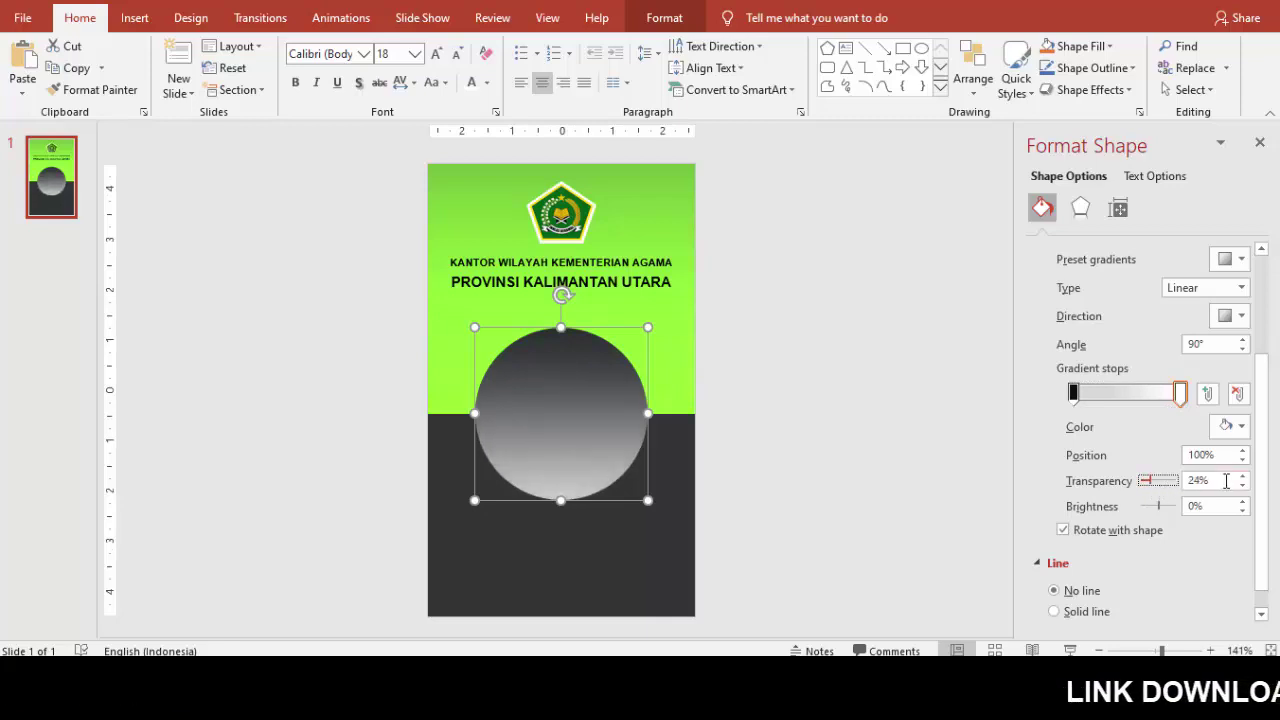
pyautogui.click(903, 451)
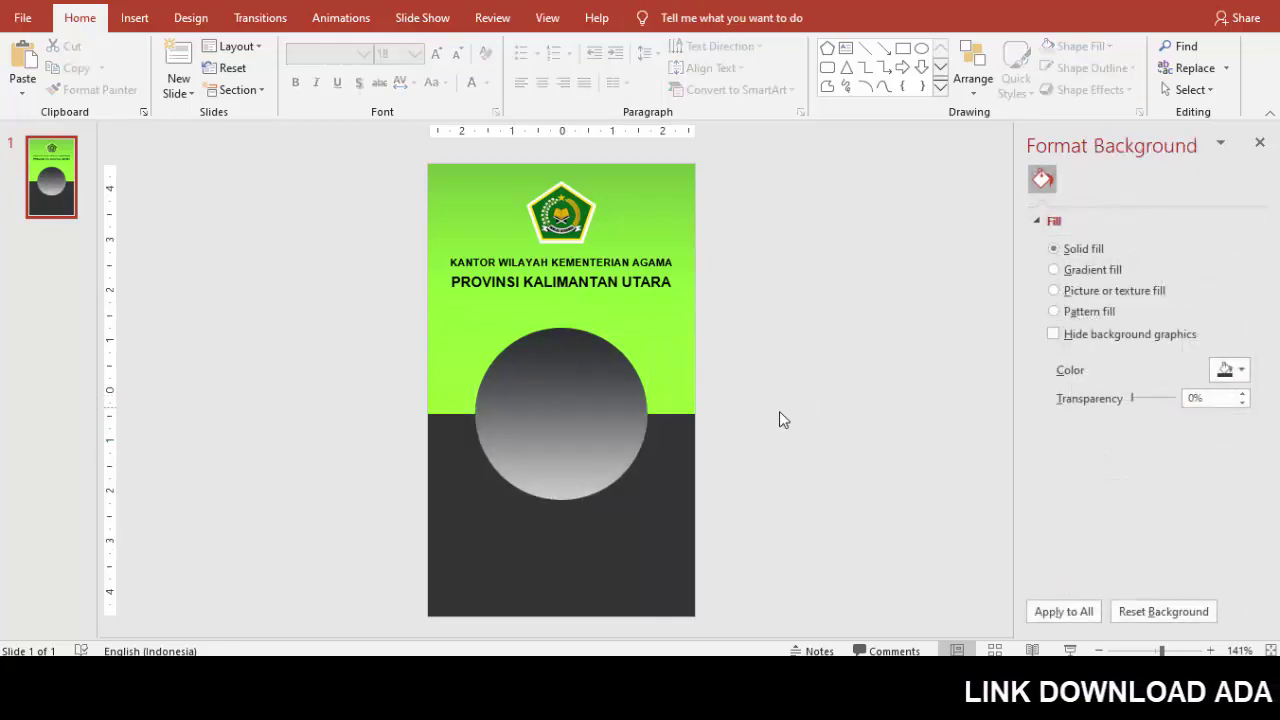
# - Paste a smaller blue circle centred inside the gradient circle, plus a spare copy beside the slide
pyautogui.hotkey('ctrl', 'v')
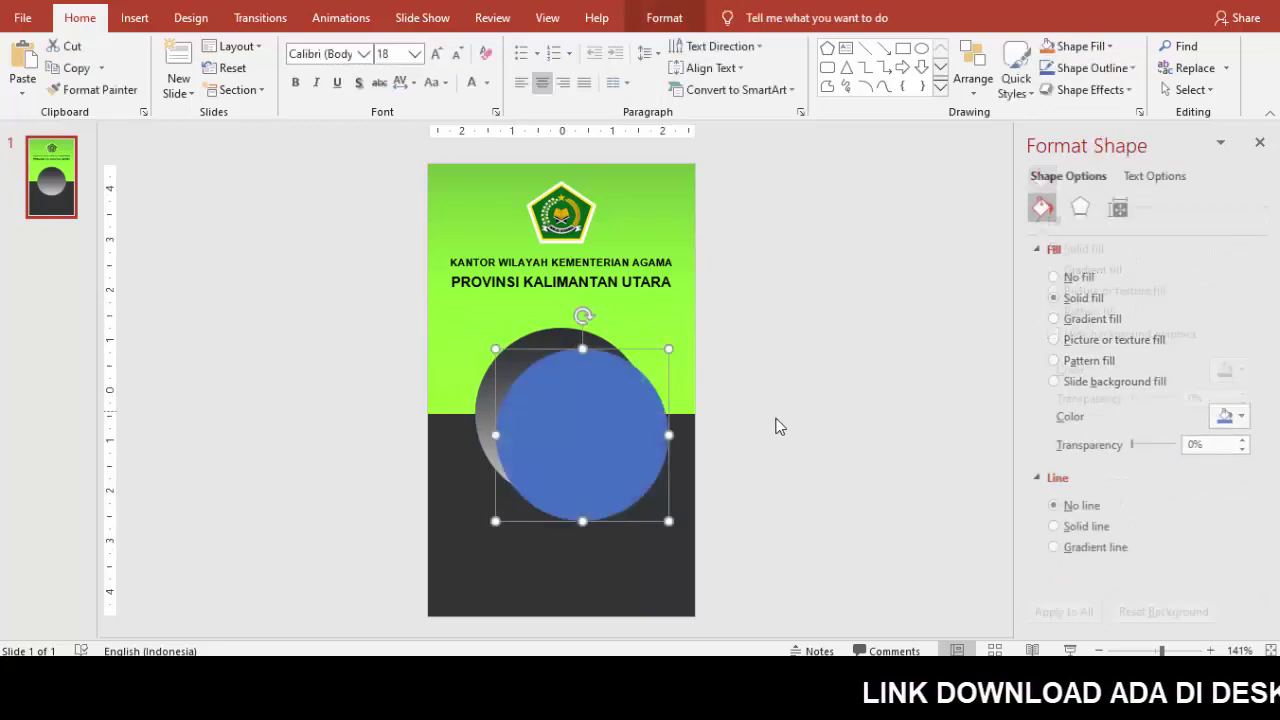
pyautogui.moveTo(674, 521); pyautogui.dragTo(648, 498)
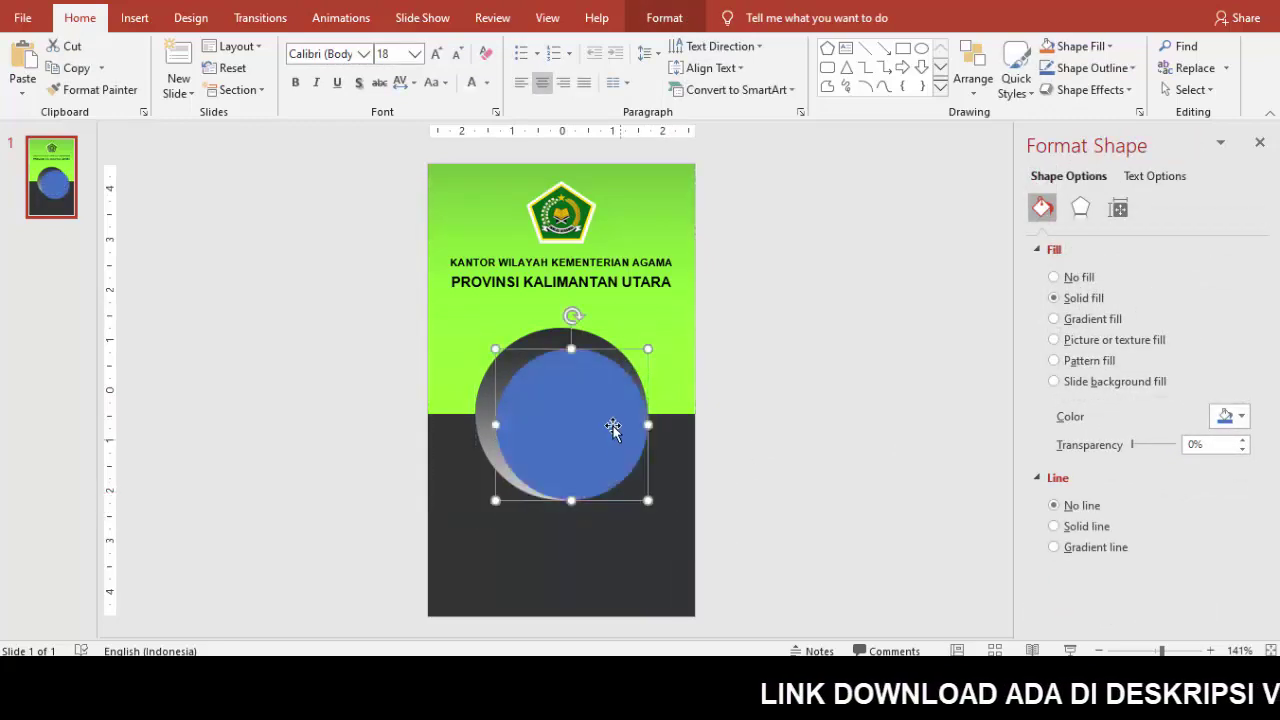
pyautogui.moveTo(614, 428); pyautogui.dragTo(597, 411)
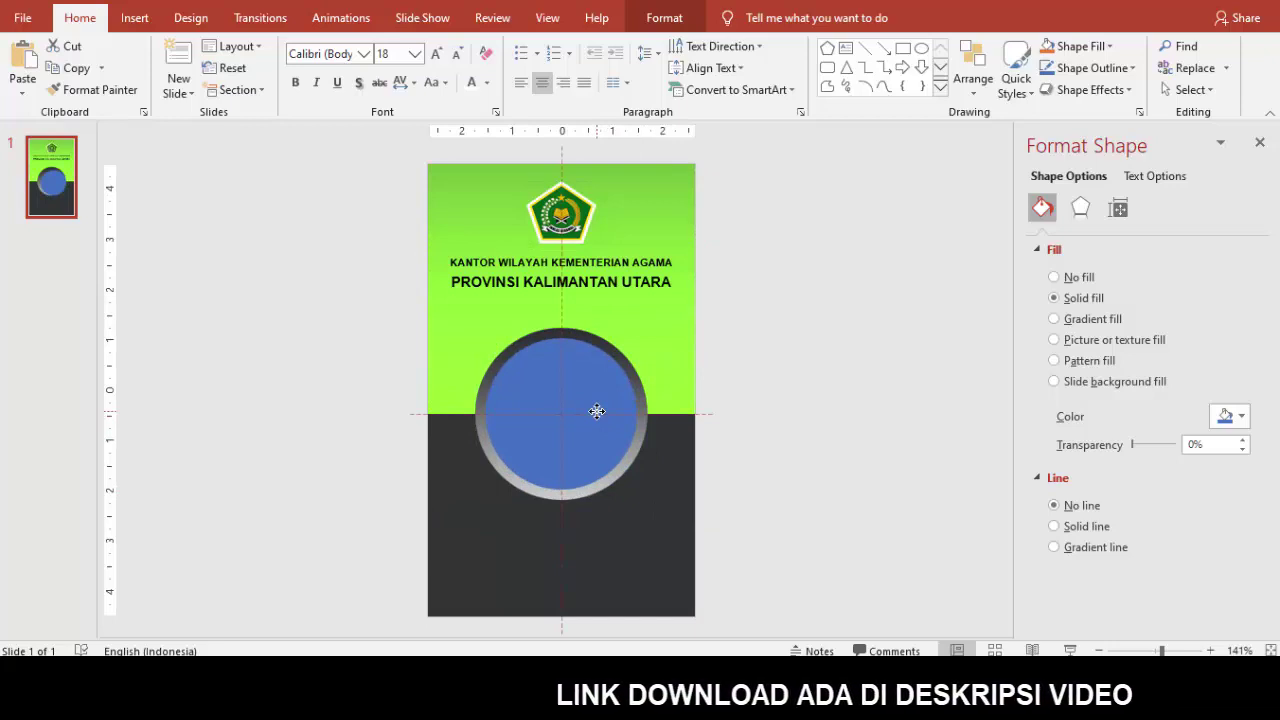
pyautogui.moveTo(597, 411); pyautogui.dragTo(599, 412)
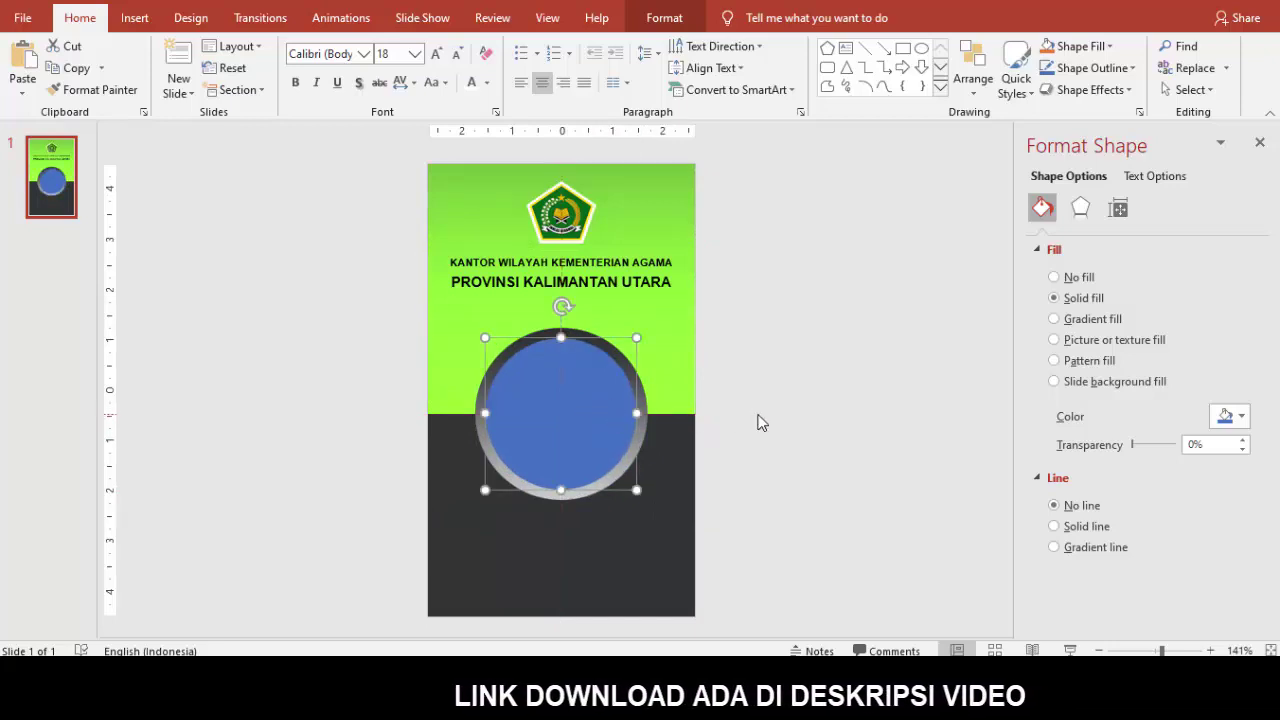
pyautogui.hotkey('ctrl', 'v')
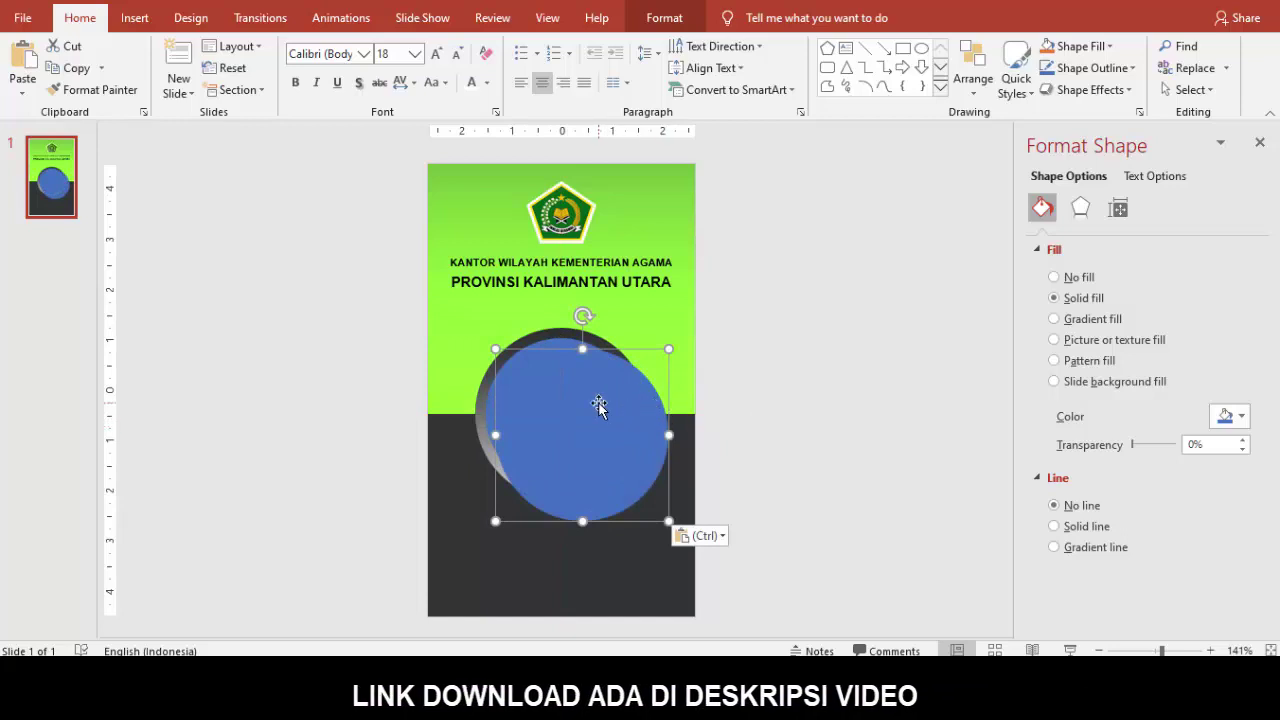
pyautogui.moveTo(597, 406); pyautogui.dragTo(750, 408)
# - Fill the inner circle with the background green using the Eyedropper
pyautogui.click(591, 414)
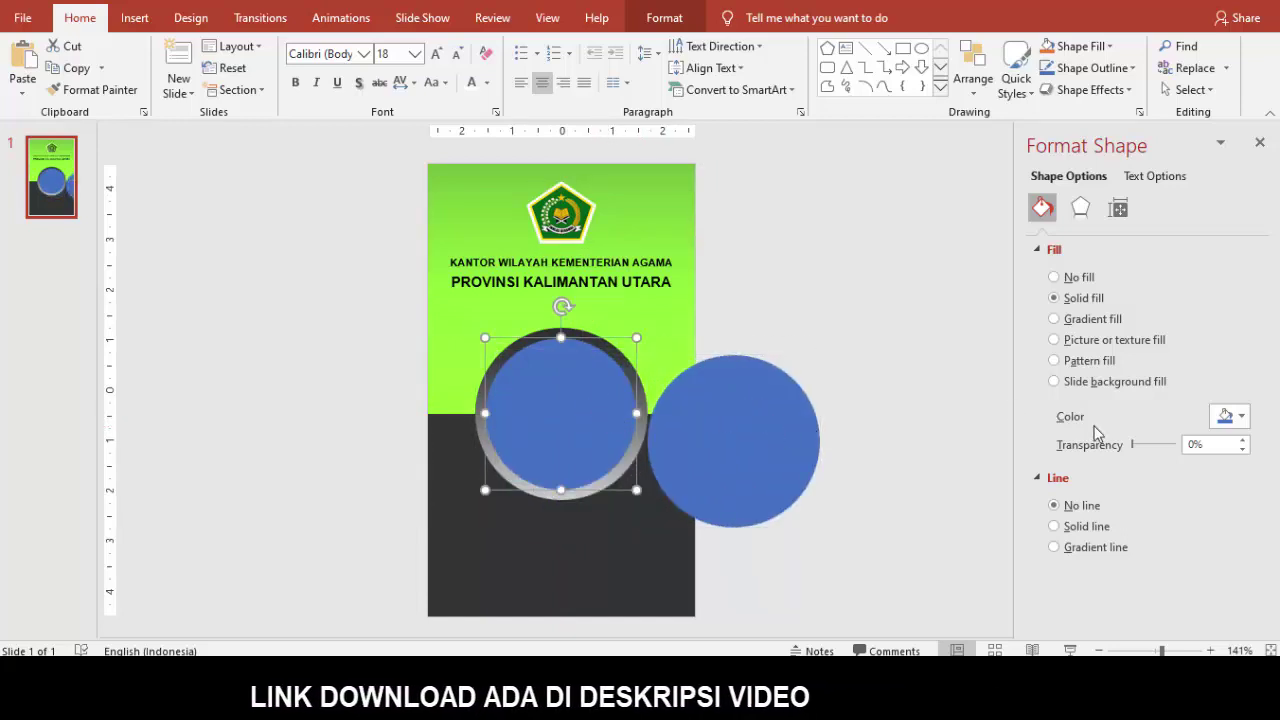
pyautogui.click(1233, 417)
pyautogui.click(1148, 624)
pyautogui.click(685, 340)
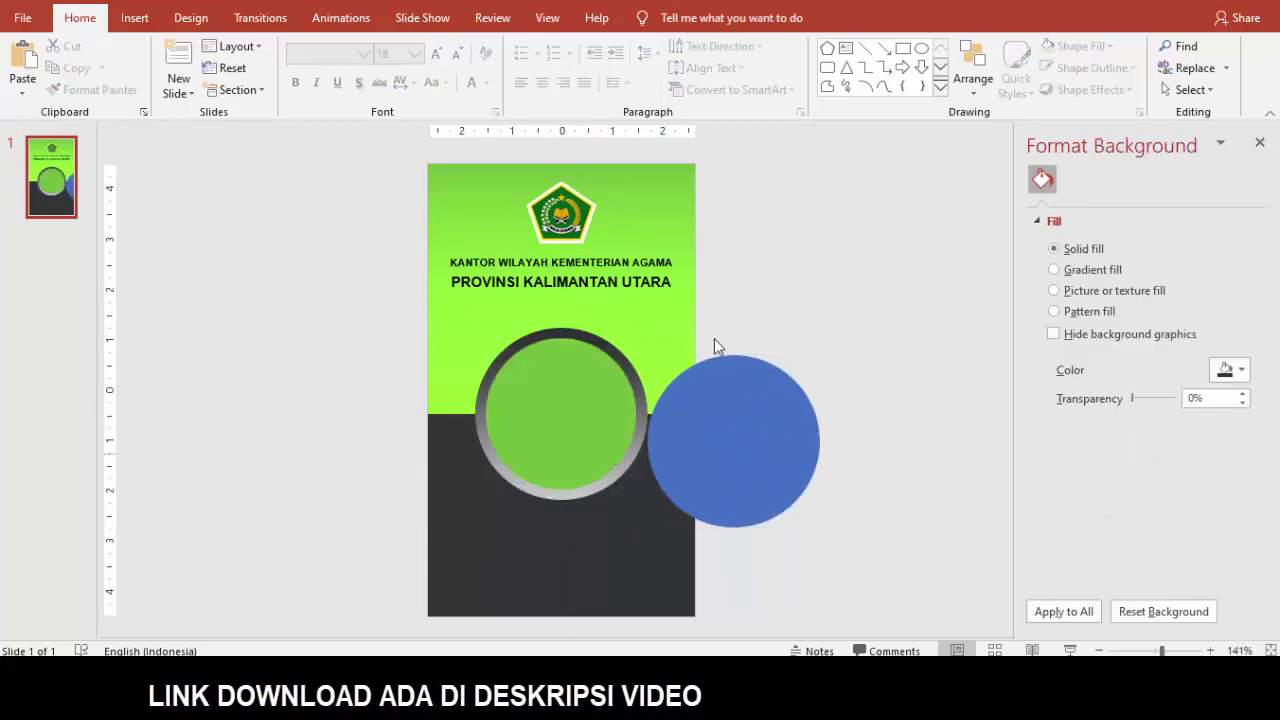
pyautogui.click(134, 17)
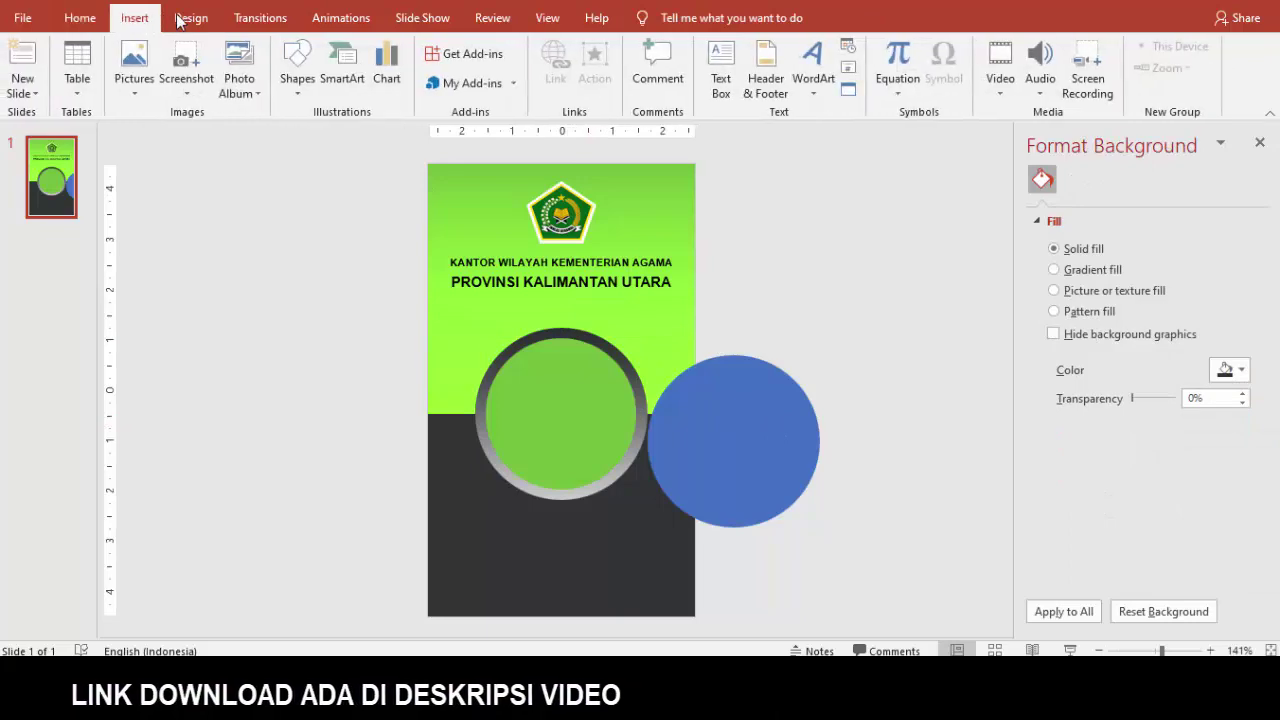
# - Draw a triangle, flip it vertically to point down, and give it green fill with no outline
pyautogui.click(297, 65)
pyautogui.click(422, 134)
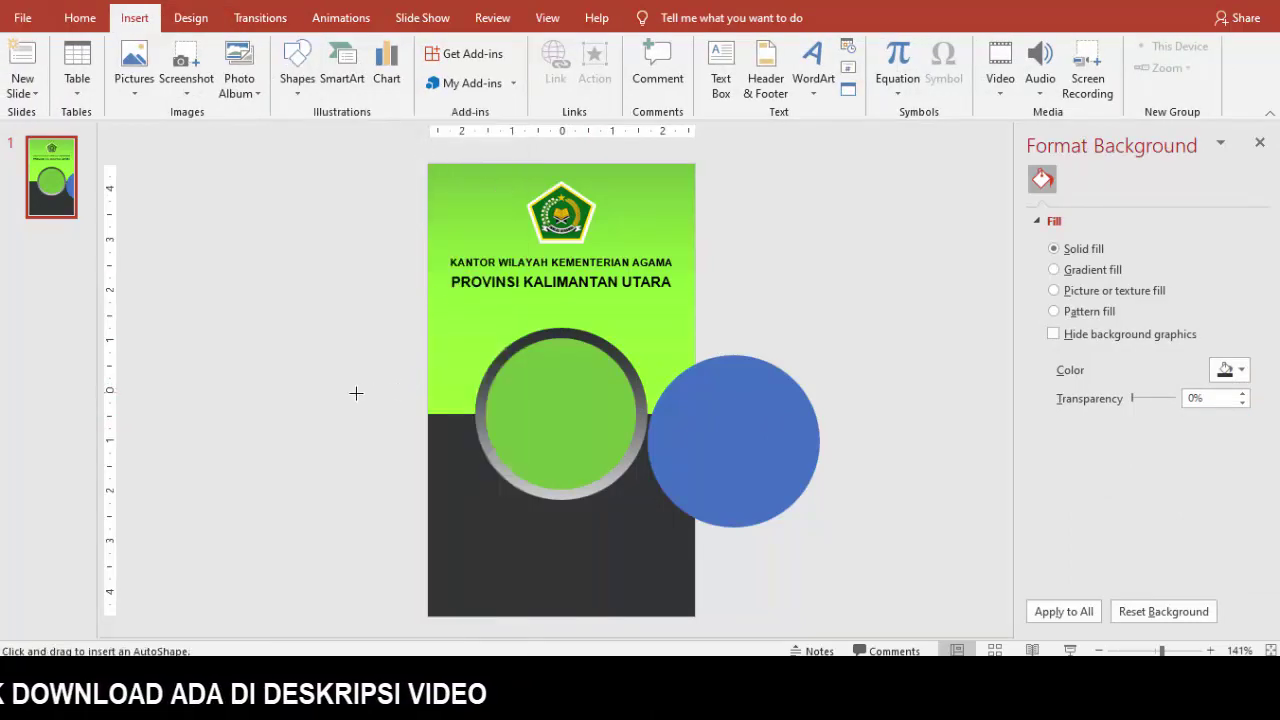
pyautogui.moveTo(355, 391)
pyautogui.mouseDown()
pyautogui.moveTo(432, 455)
pyautogui.moveTo(445, 451)
pyautogui.mouseUp()
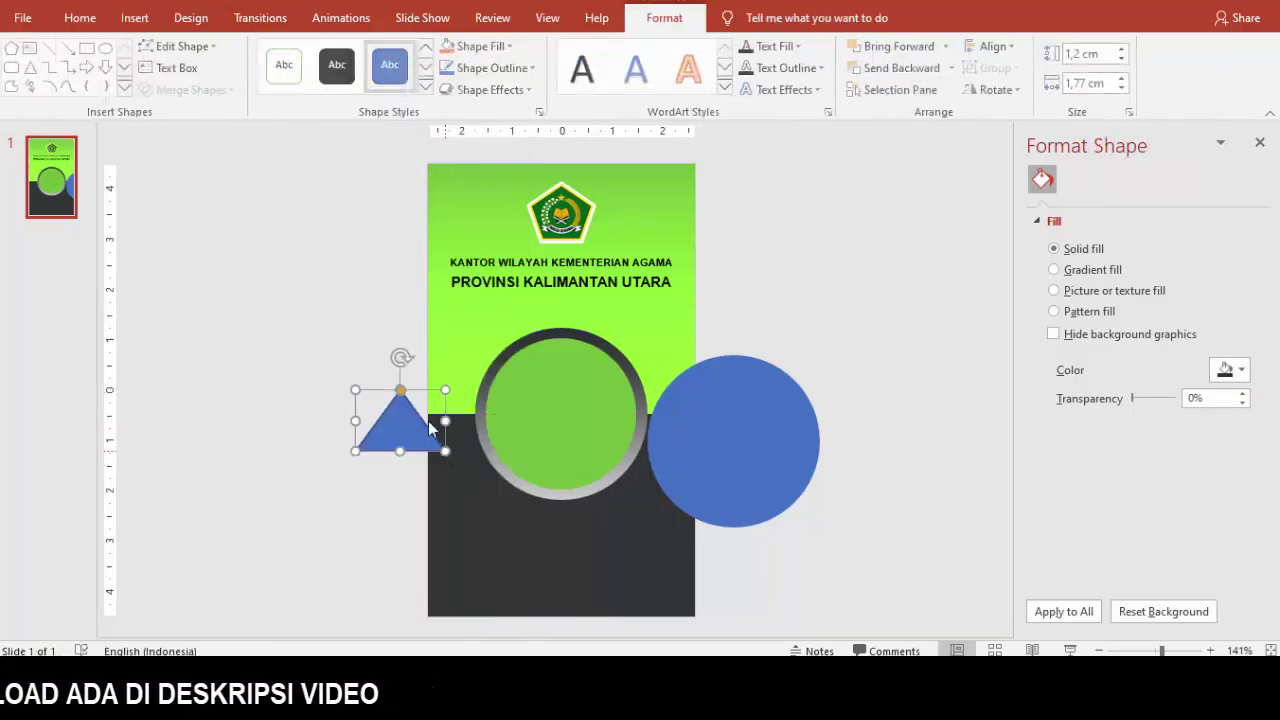
pyautogui.click(995, 90)
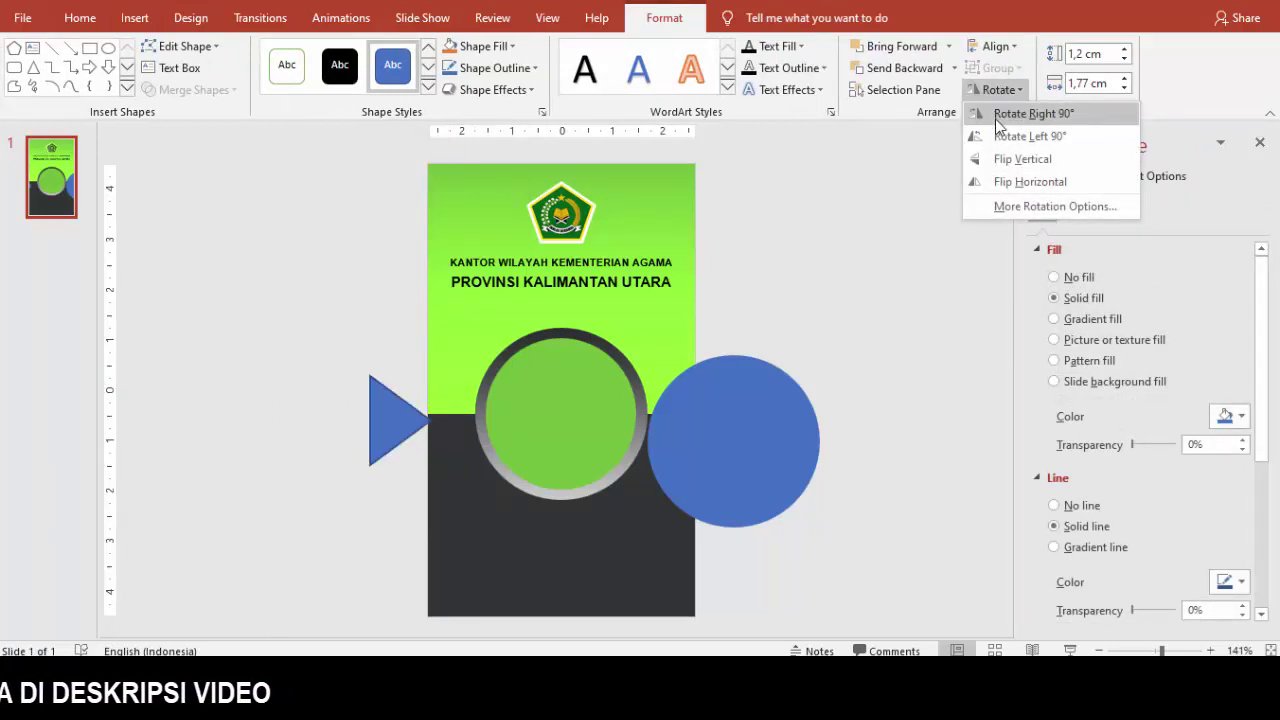
pyautogui.click(997, 164)
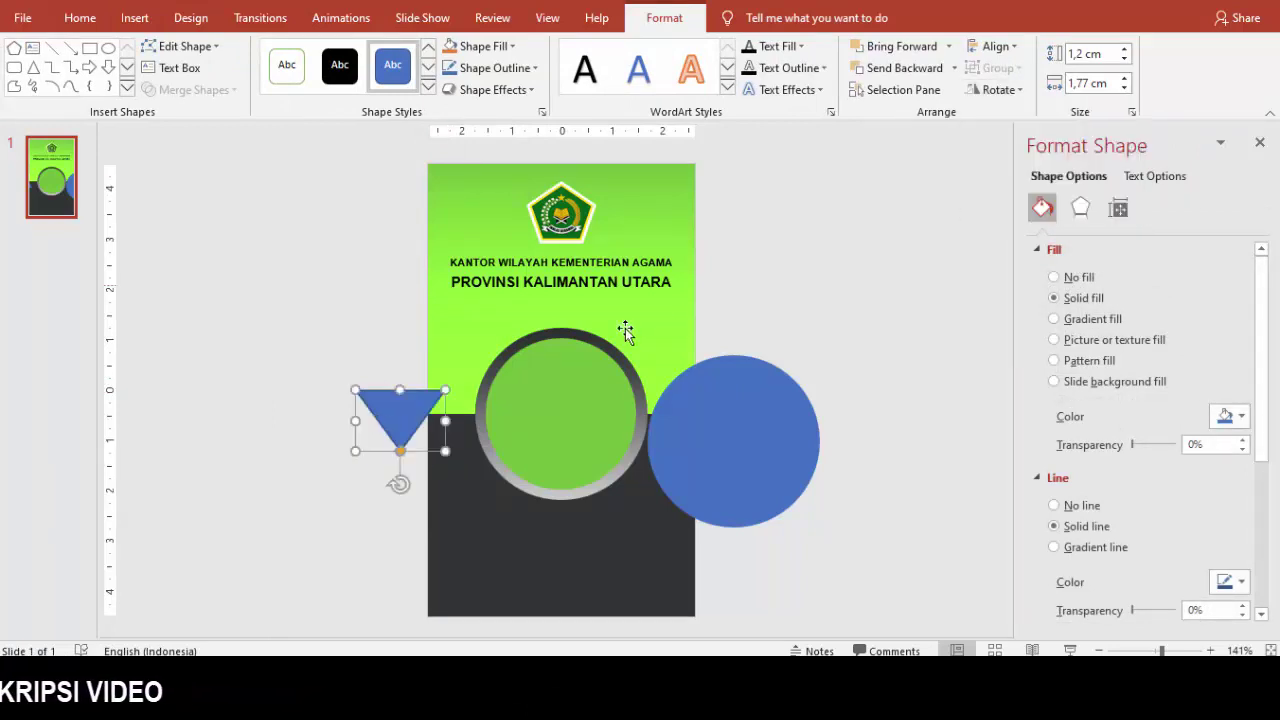
pyautogui.click(1080, 509)
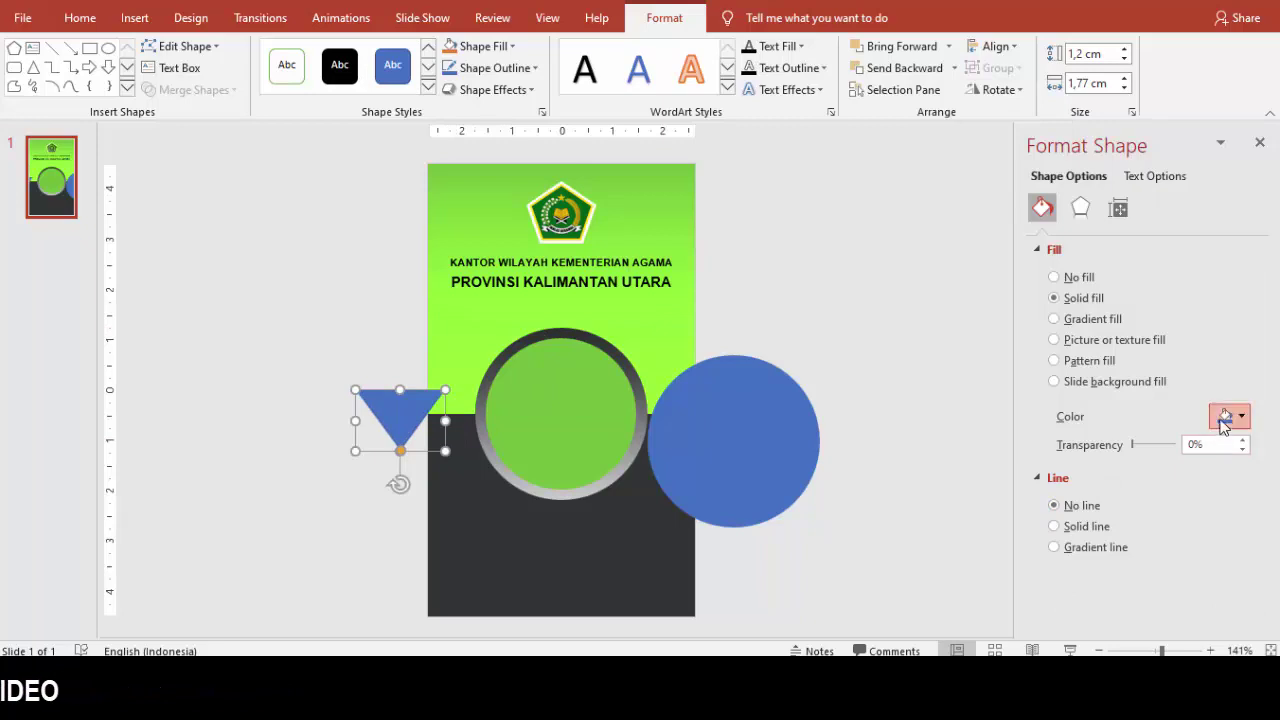
pyautogui.click(1222, 418)
pyautogui.click(1135, 601)
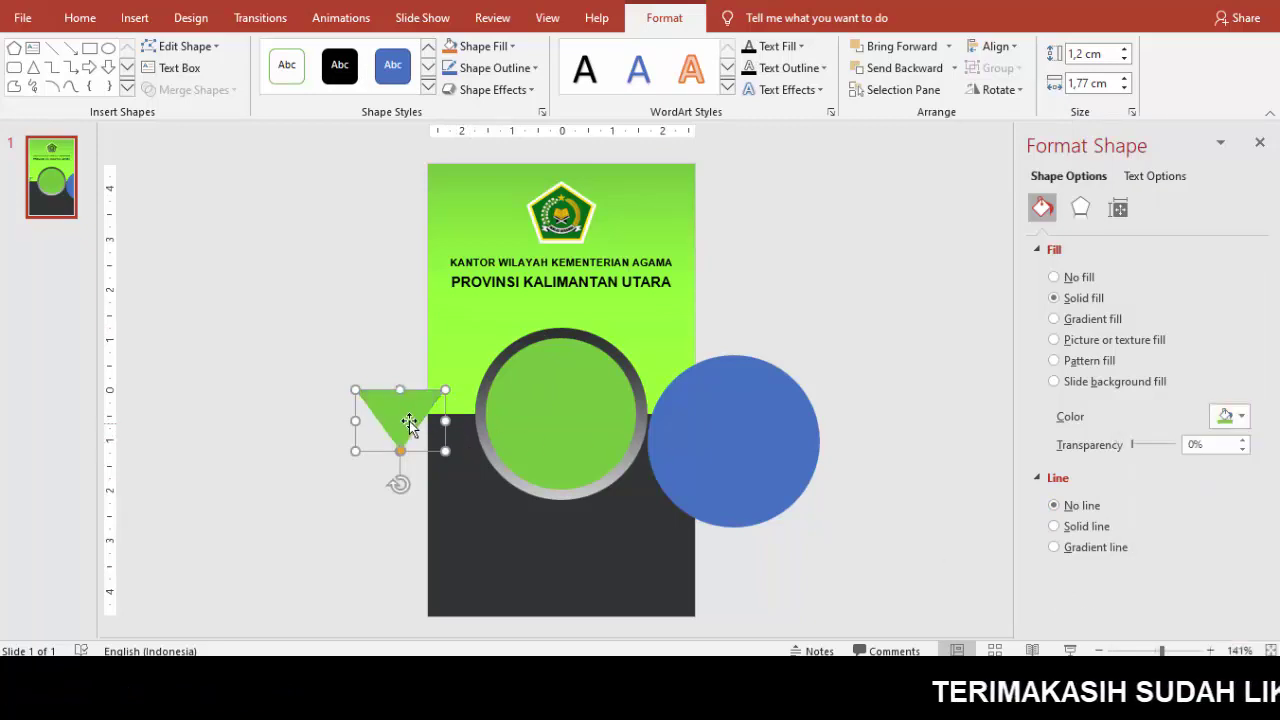
# - Place the triangle under the green circle and Union them into one pin shape
pyautogui.moveTo(409, 421); pyautogui.dragTo(570, 494)
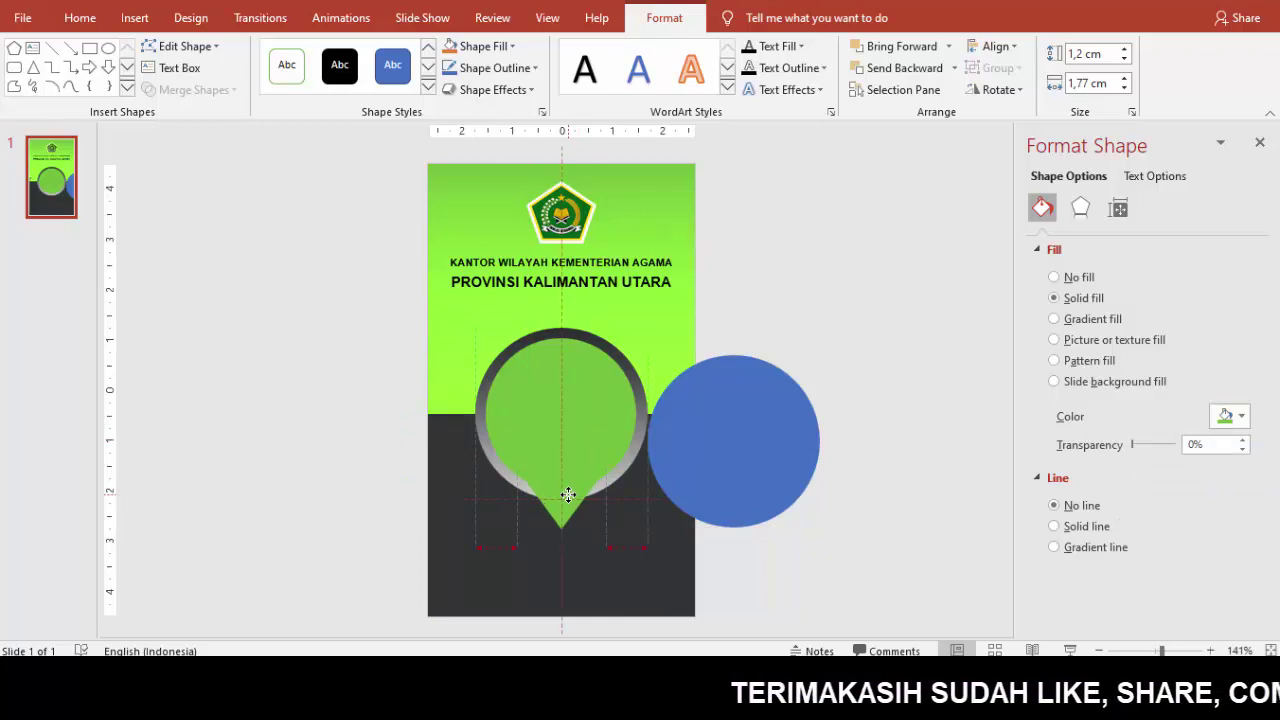
pyautogui.keyDown('ctrl'); pyautogui.scroll(5, 613, 508); pyautogui.keyUp('ctrl')
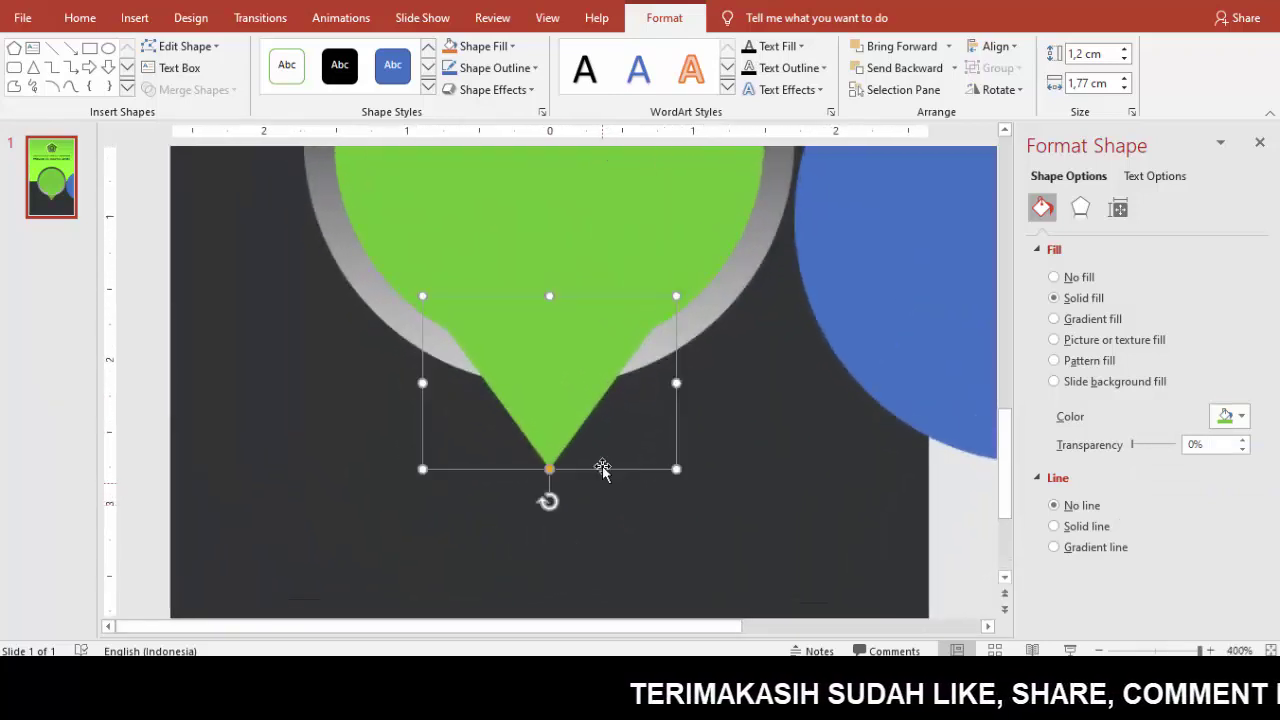
pyautogui.keyDown('shift'); pyautogui.click(609, 250); pyautogui.keyUp('shift')
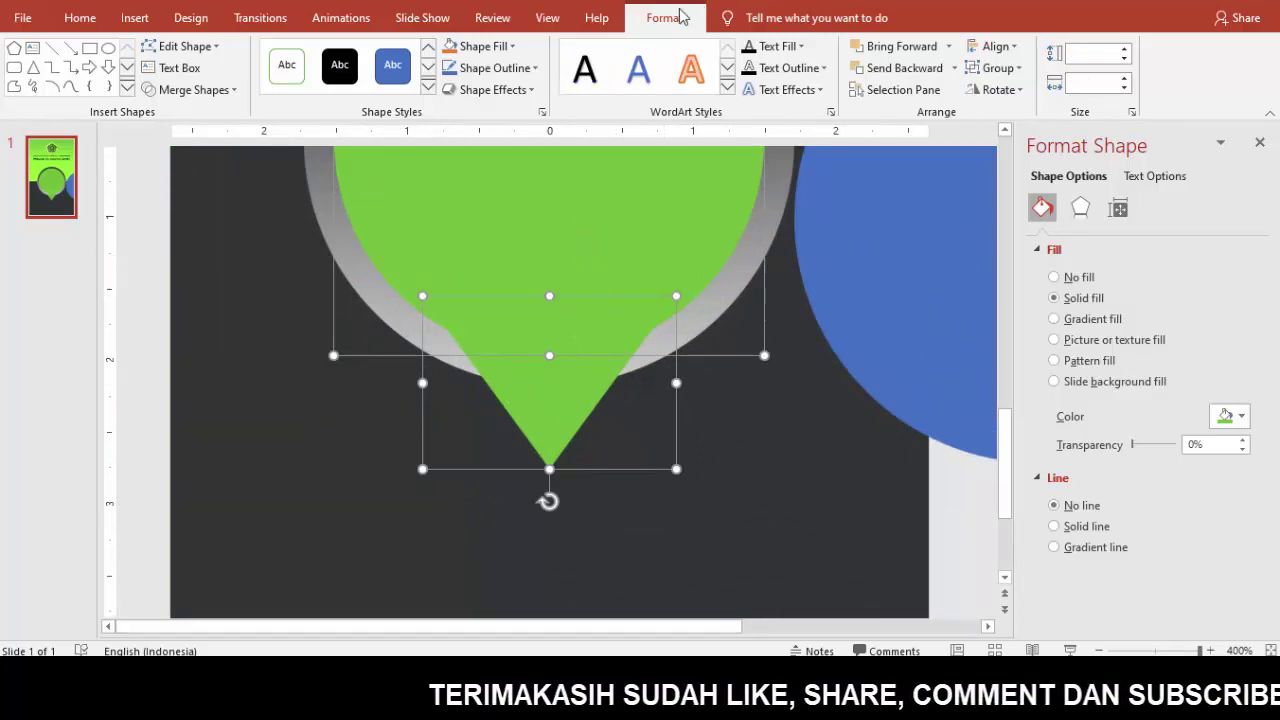
pyautogui.click(190, 89)
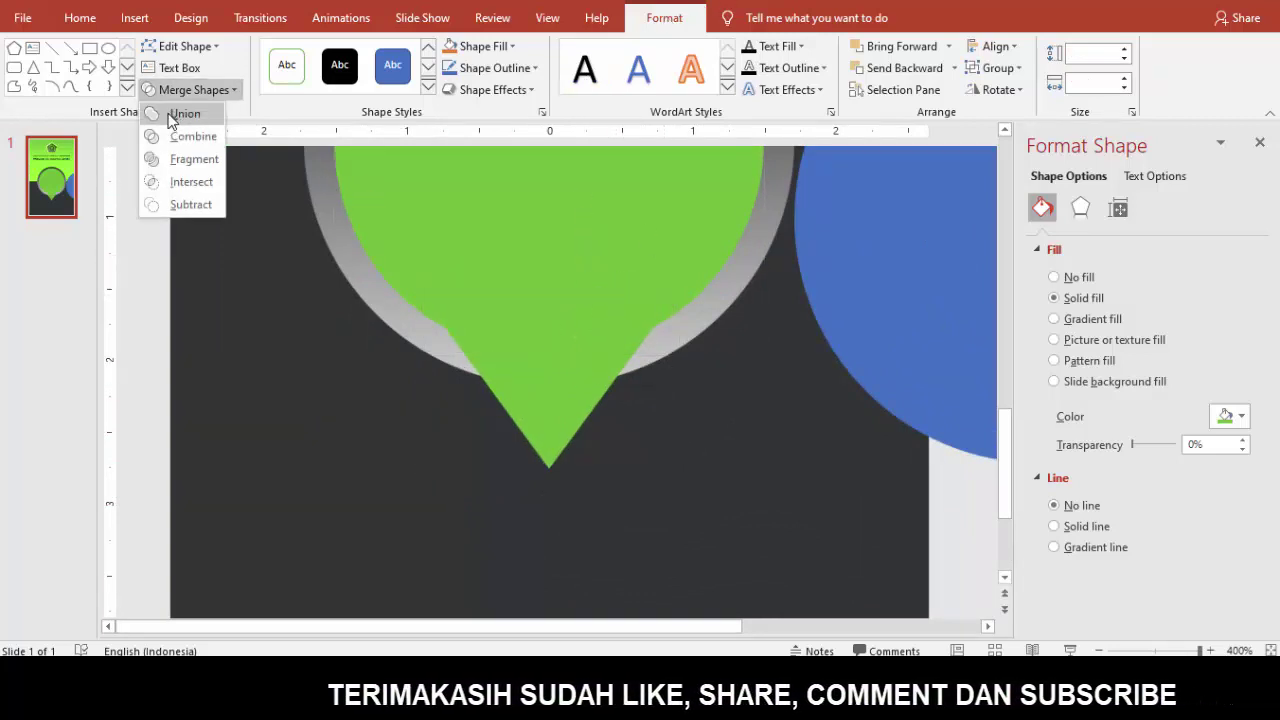
pyautogui.click(182, 111)
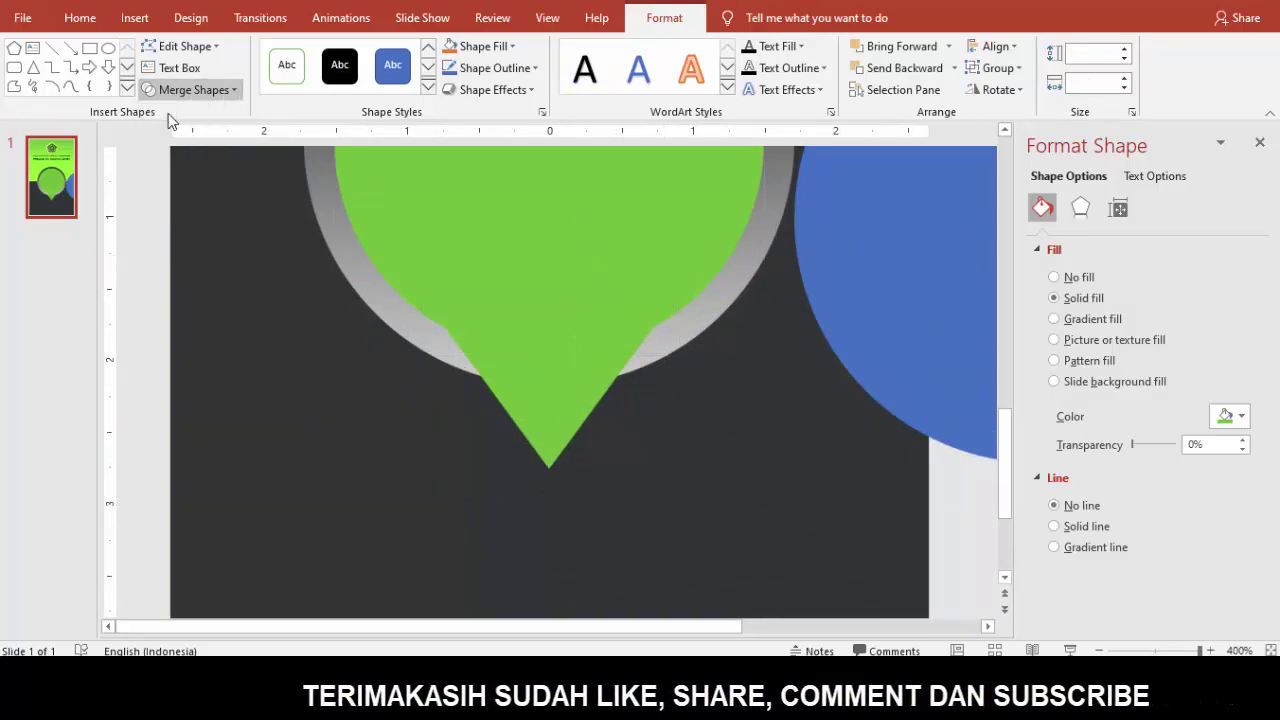
# - Apply an outer shadow preset to the green pin shape
pyautogui.scroll(-5, 884, 284)
pyautogui.click(1083, 207)
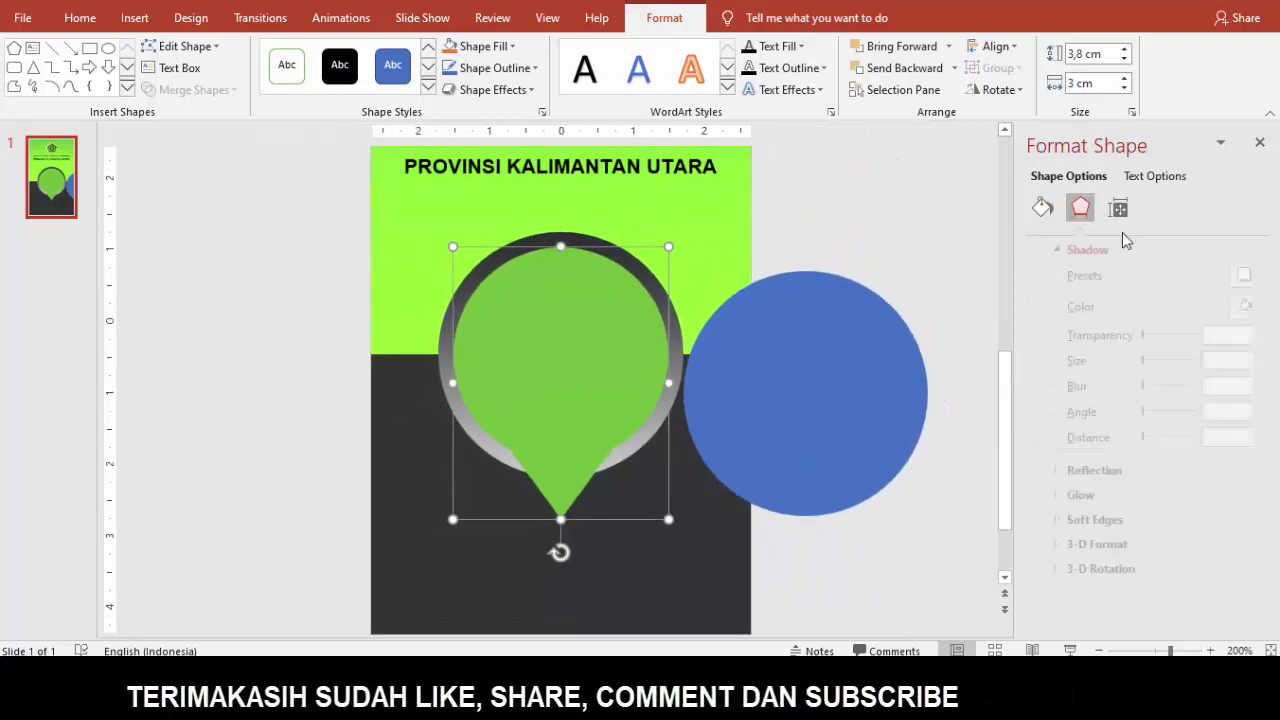
pyautogui.click(1229, 276)
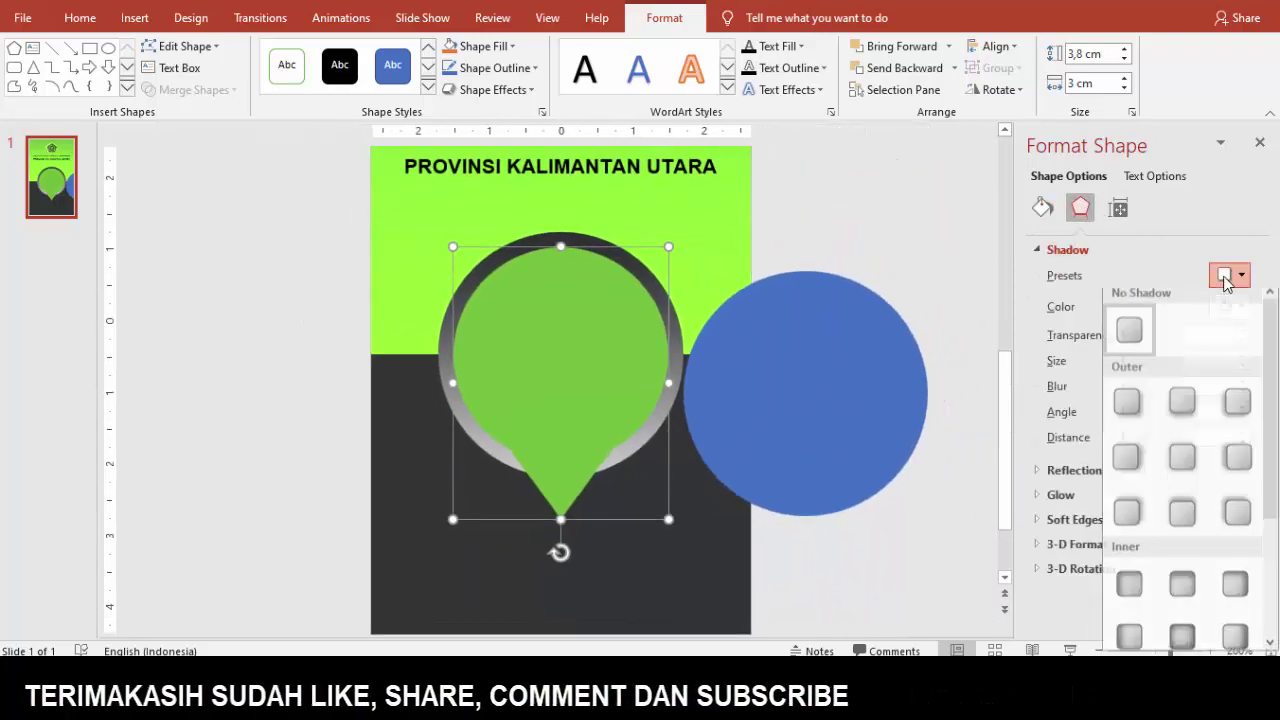
pyautogui.click(1125, 410)
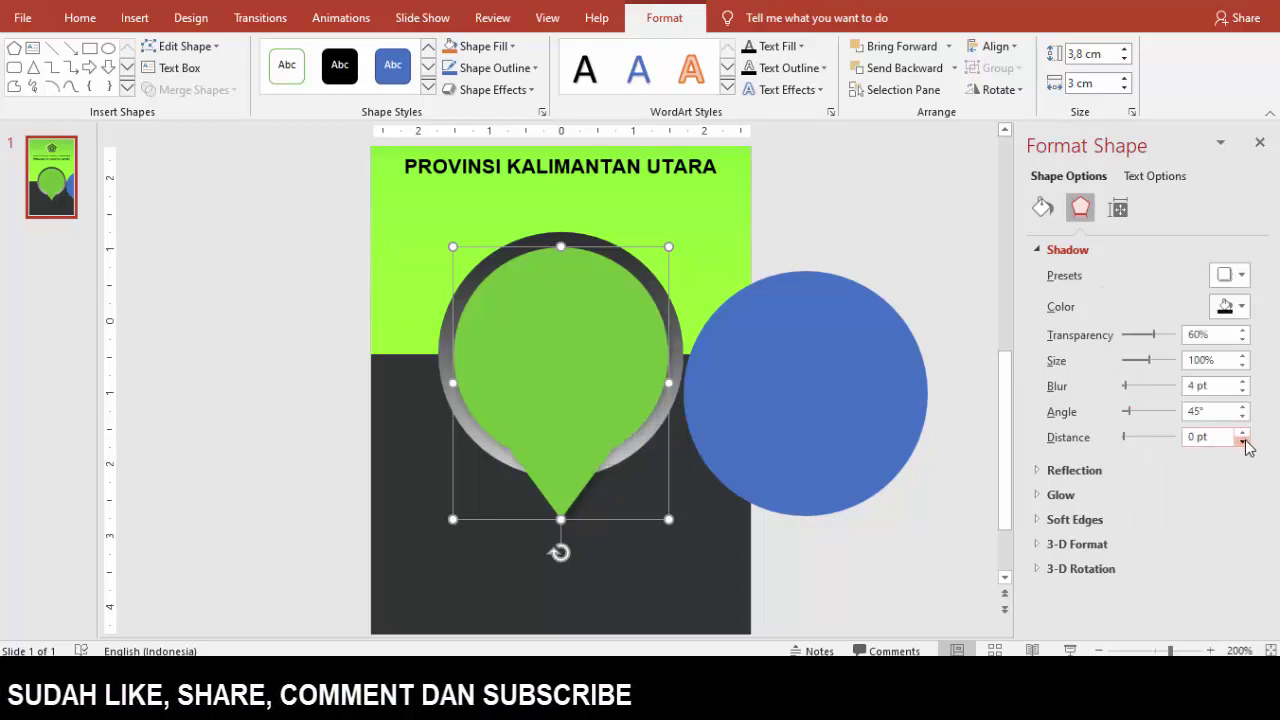
# - Give the pin a solid outline and reduce its width to 0,5 pt
pyautogui.click(828, 555)
pyautogui.click(826, 451)
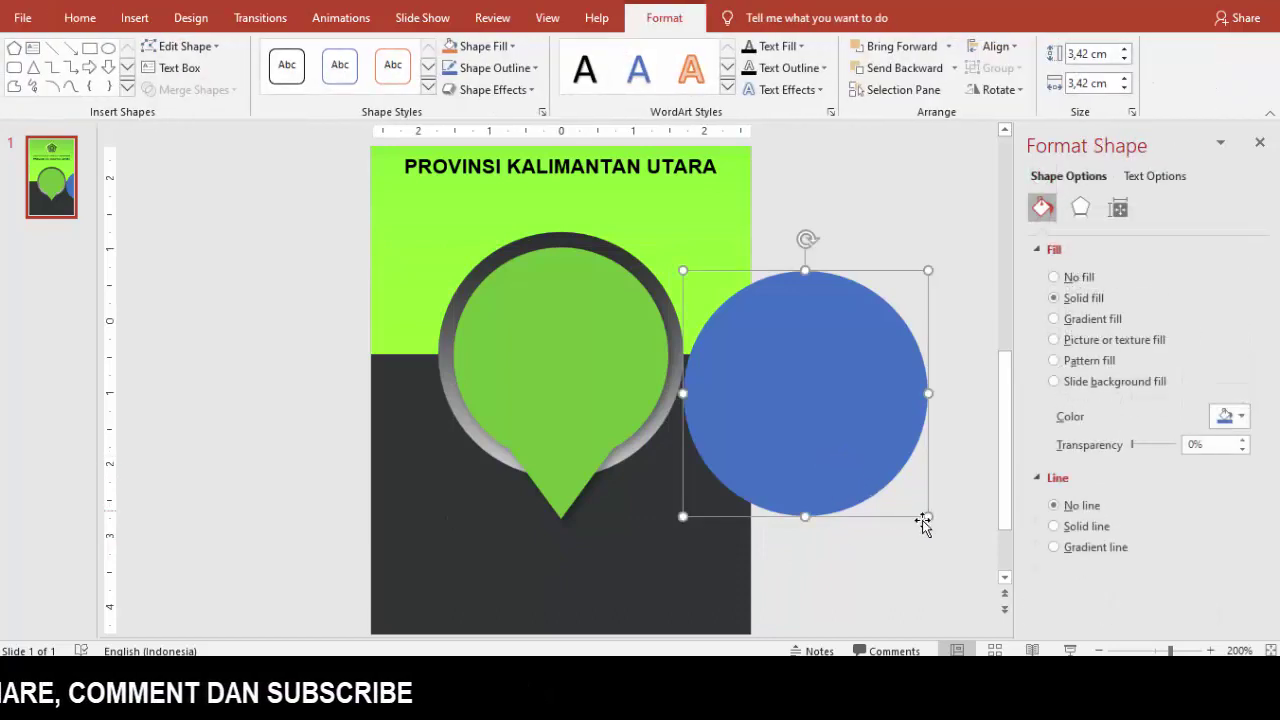
pyautogui.click(624, 399)
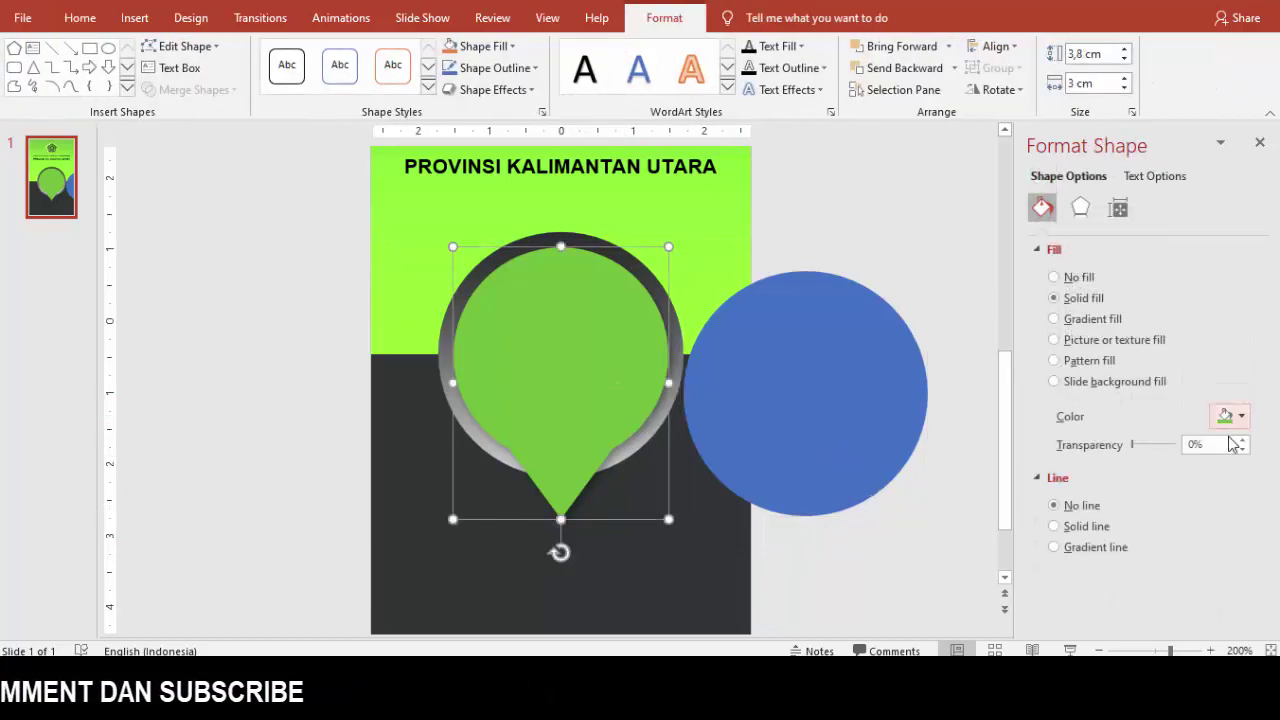
pyautogui.click(1076, 527)
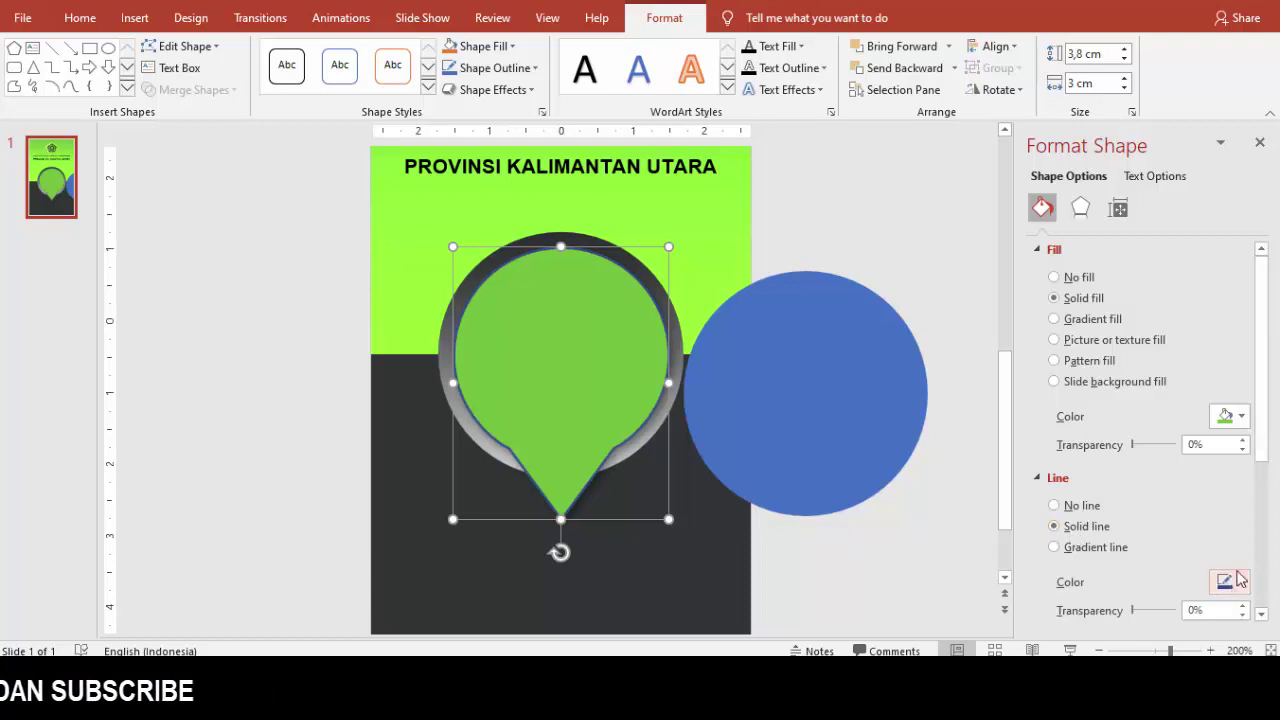
pyautogui.scroll(-5, 1272, 416)
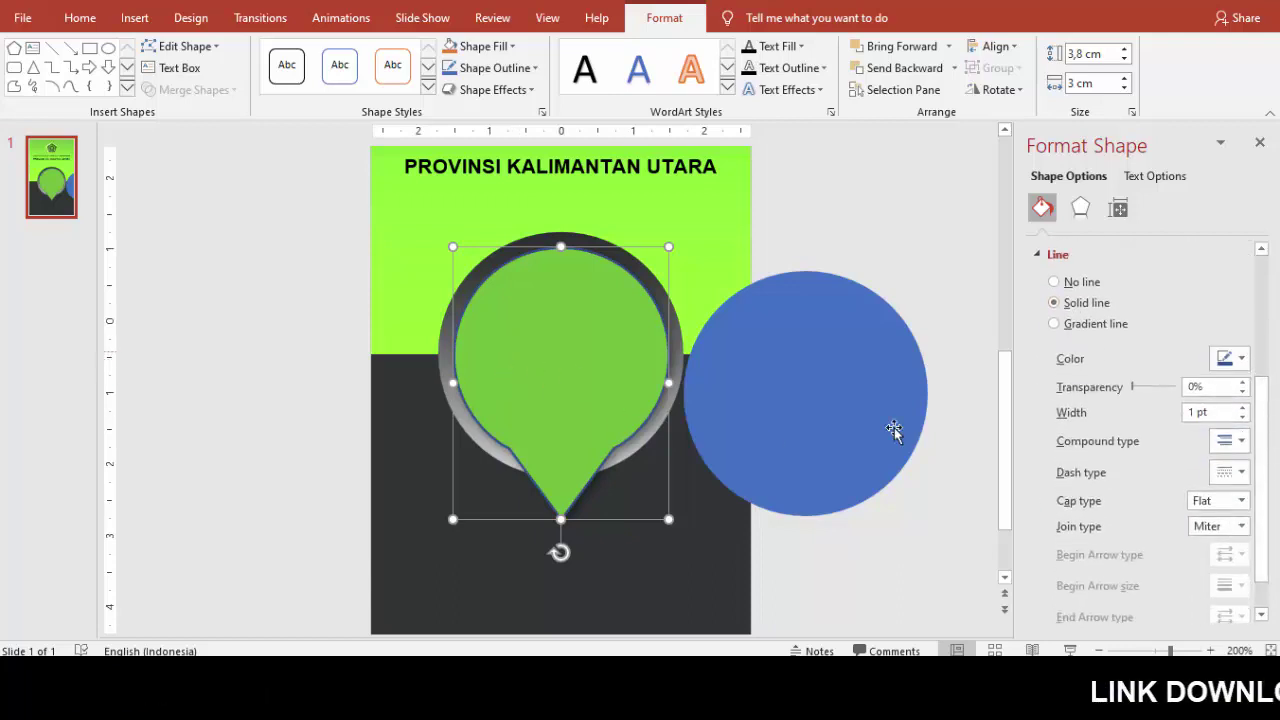
pyautogui.click(1243, 417)
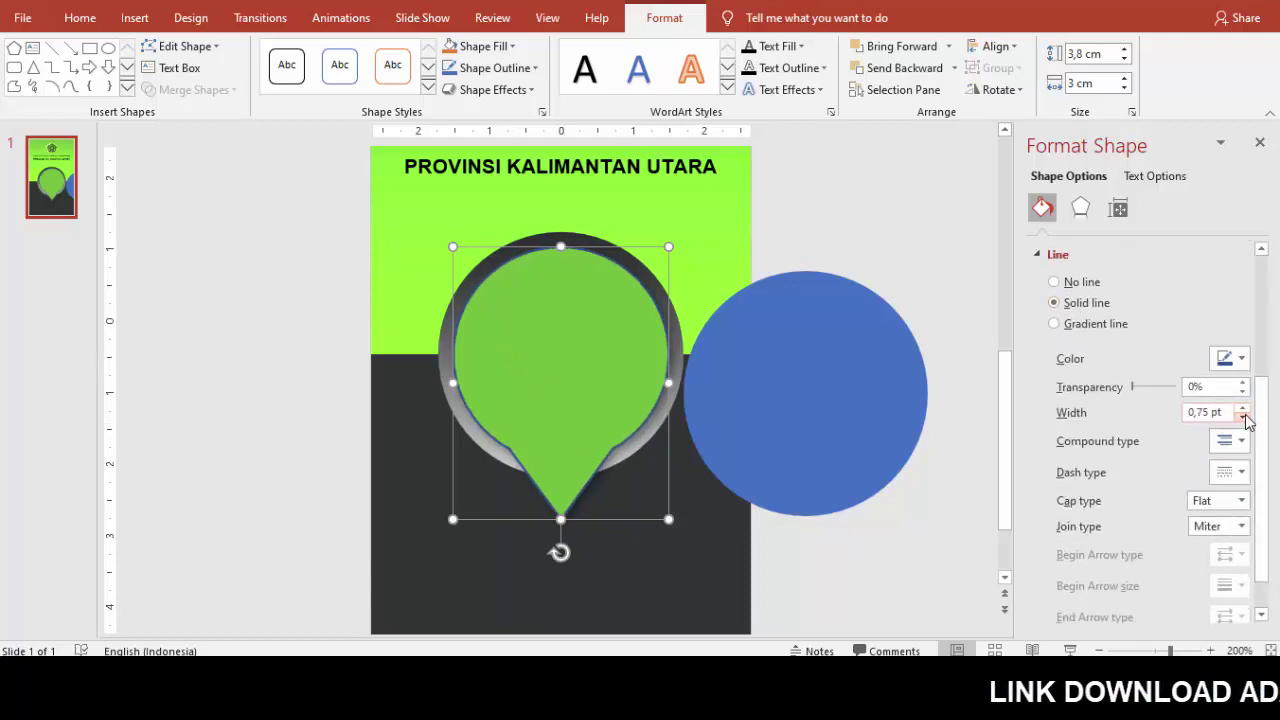
pyautogui.click(1243, 417)
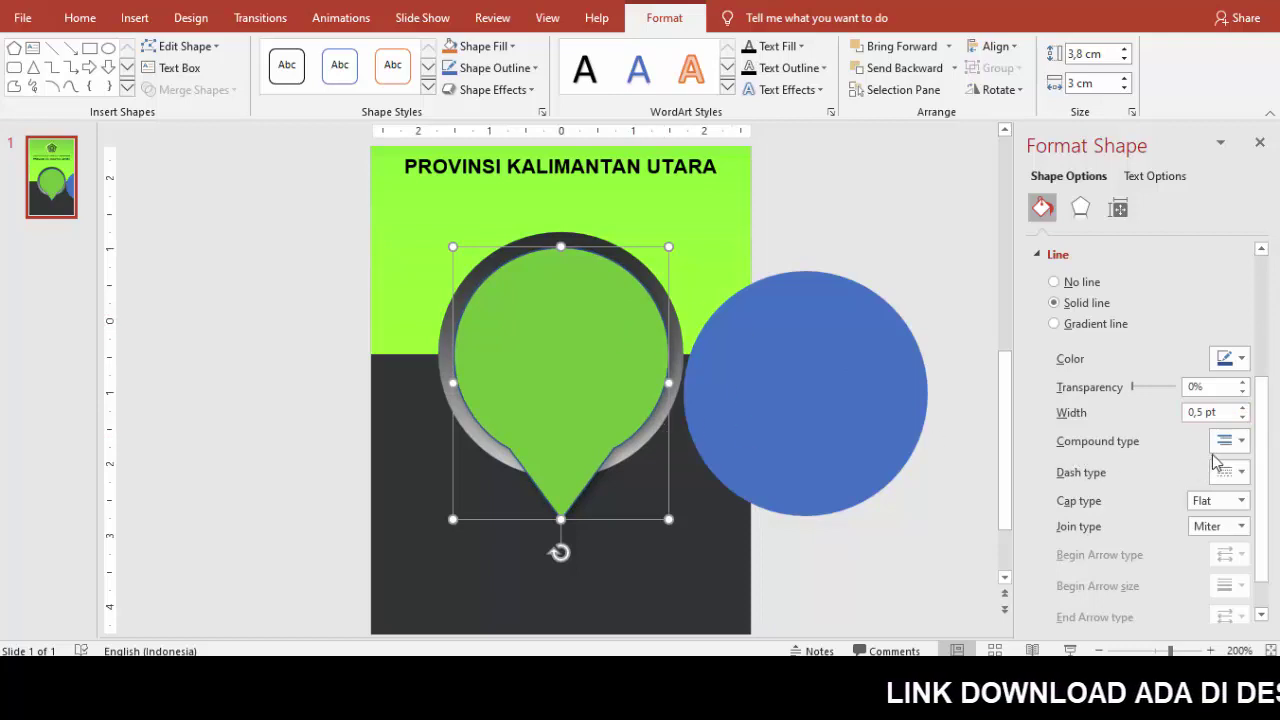
pyautogui.click(1232, 362)
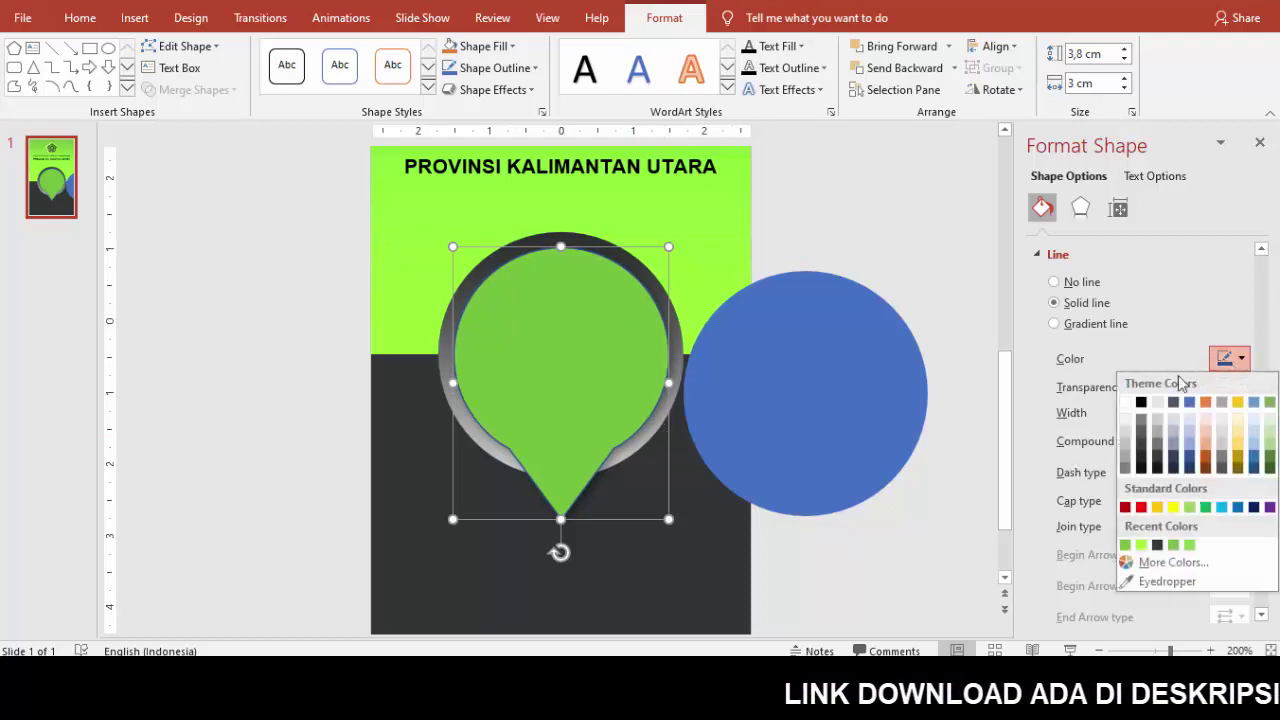
pyautogui.press('Escape')
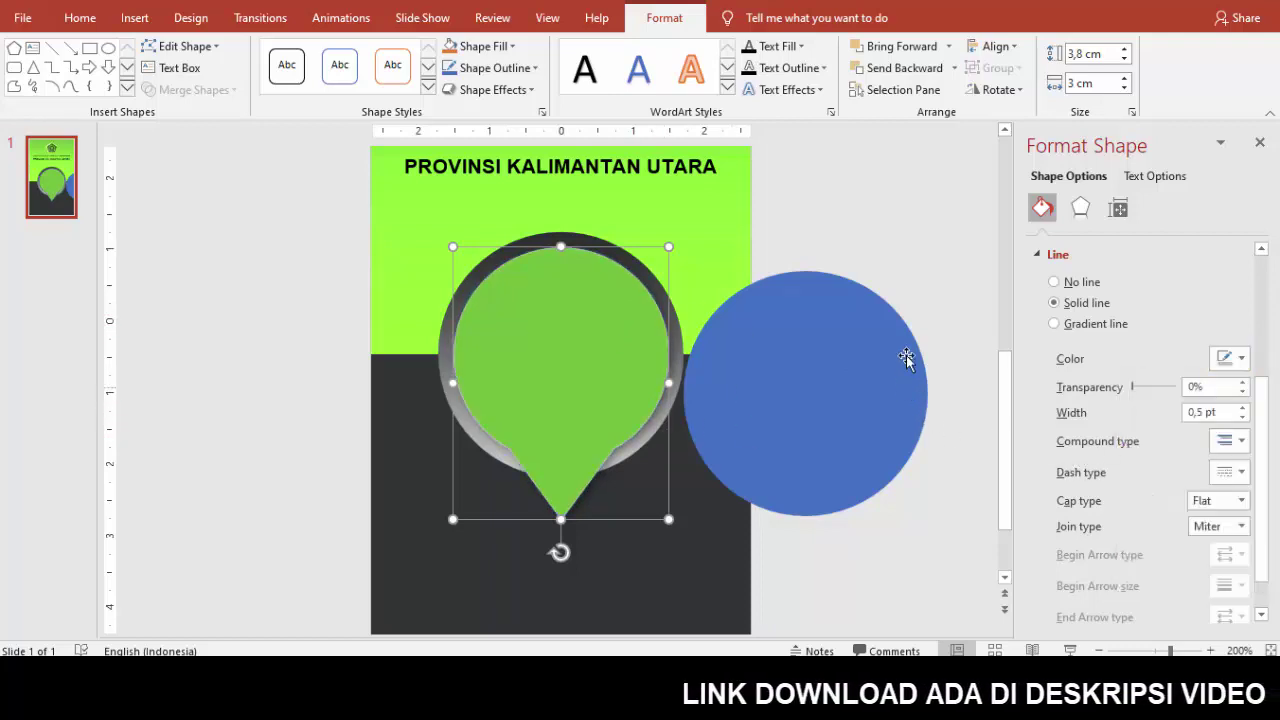
pyautogui.click(863, 366)
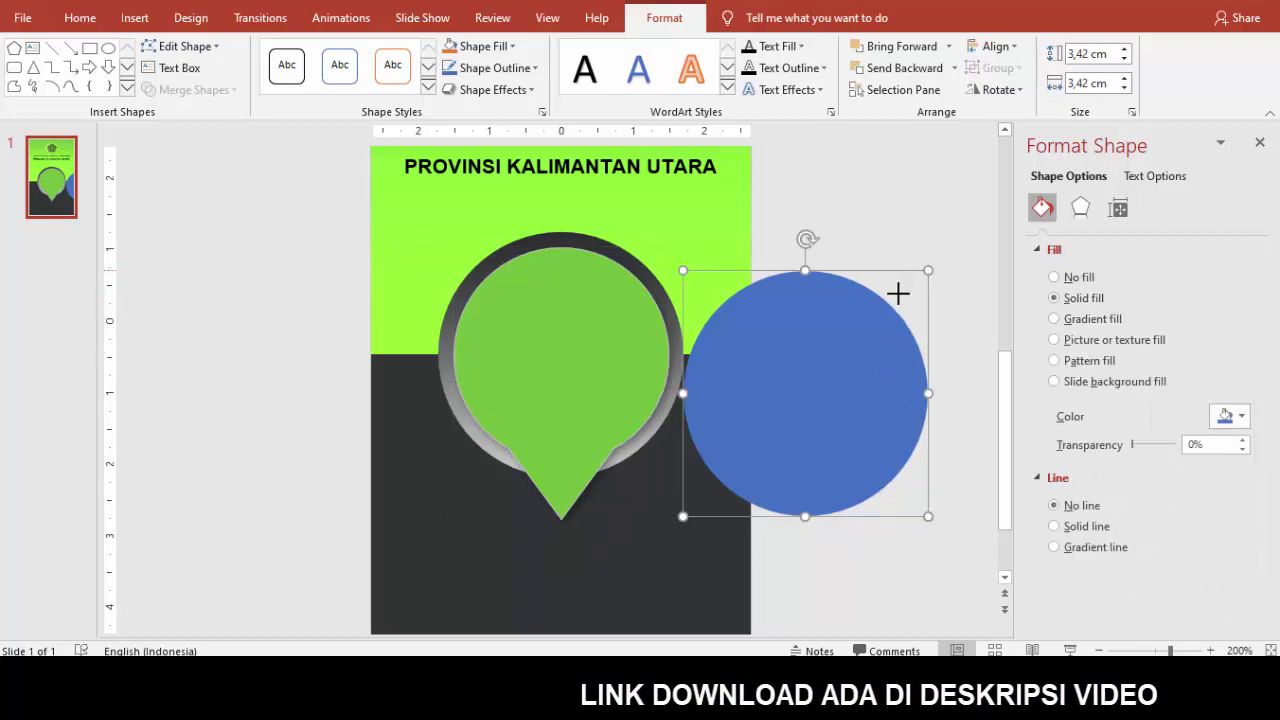
# - Shrink the blue circle, bring it to front, and centre it on the pin's round head
pyautogui.moveTo(928, 272); pyautogui.dragTo(867, 332)
pyautogui.moveTo(803, 400)
pyautogui.mouseDown()
pyautogui.moveTo(779, 355)
pyautogui.moveTo(811, 355)
pyautogui.mouseUp()
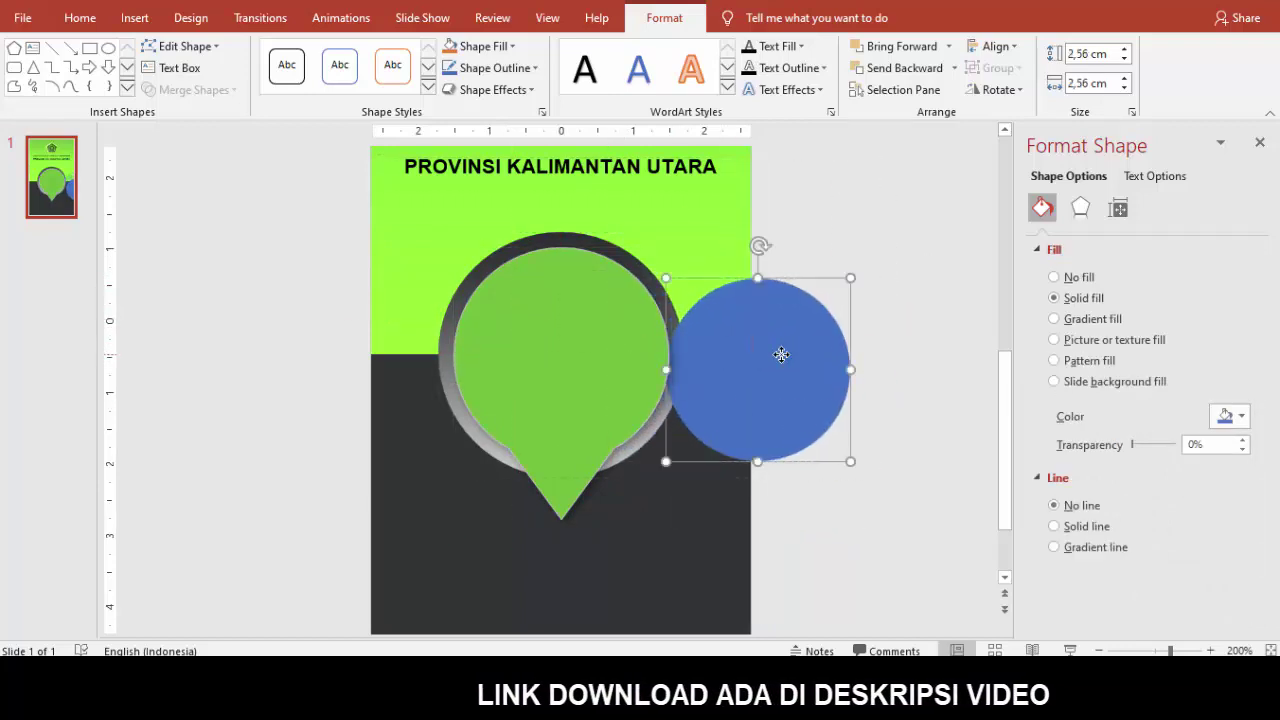
pyautogui.rightClick(785, 360)
pyautogui.click(805, 425)
pyautogui.moveTo(805, 420); pyautogui.dragTo(567, 337)
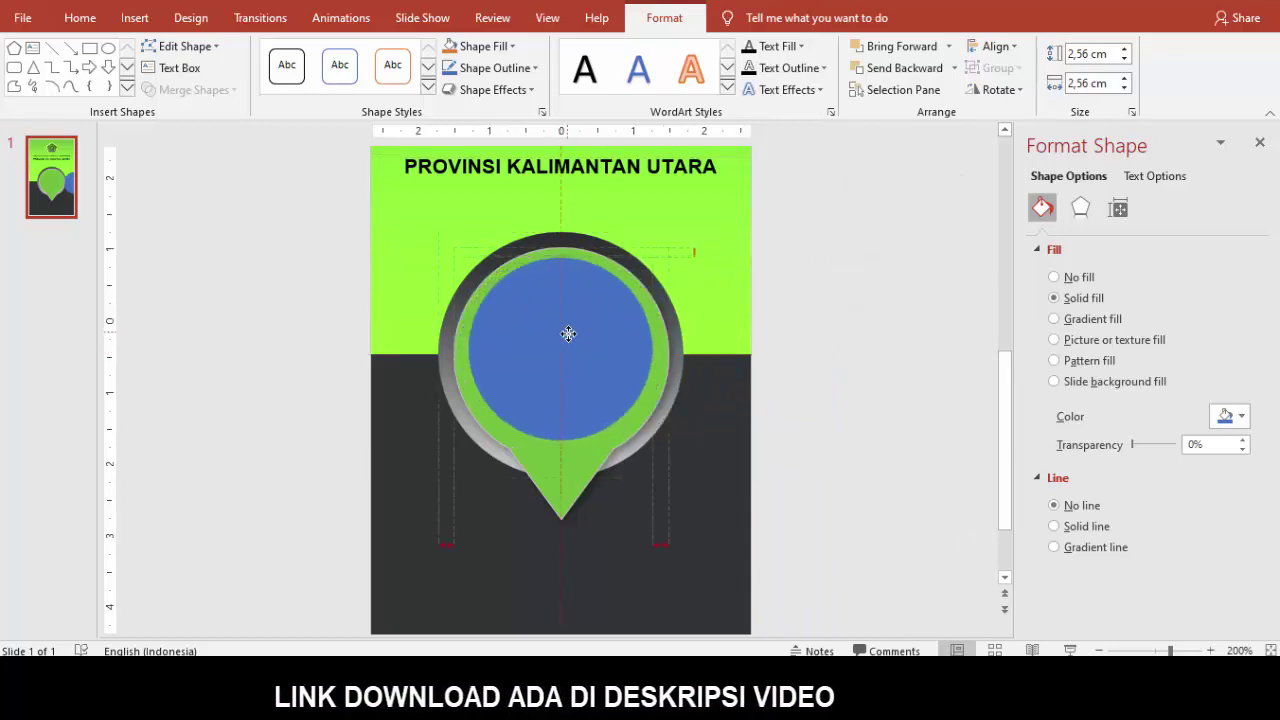
# - Resize the blue circle to 2,76 × 2,76 cm and recentre it inside the pin head
pyautogui.moveTo(653, 263); pyautogui.dragTo(658, 256)
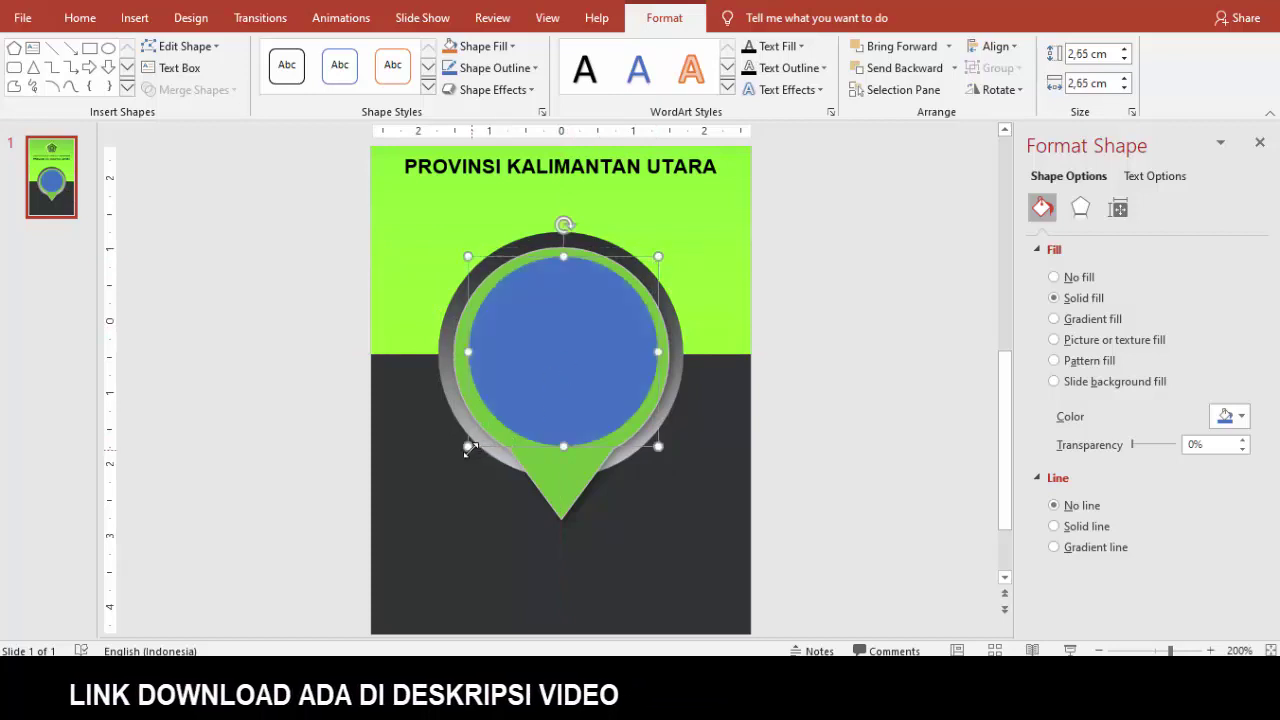
pyautogui.moveTo(466, 448); pyautogui.dragTo(449, 452)
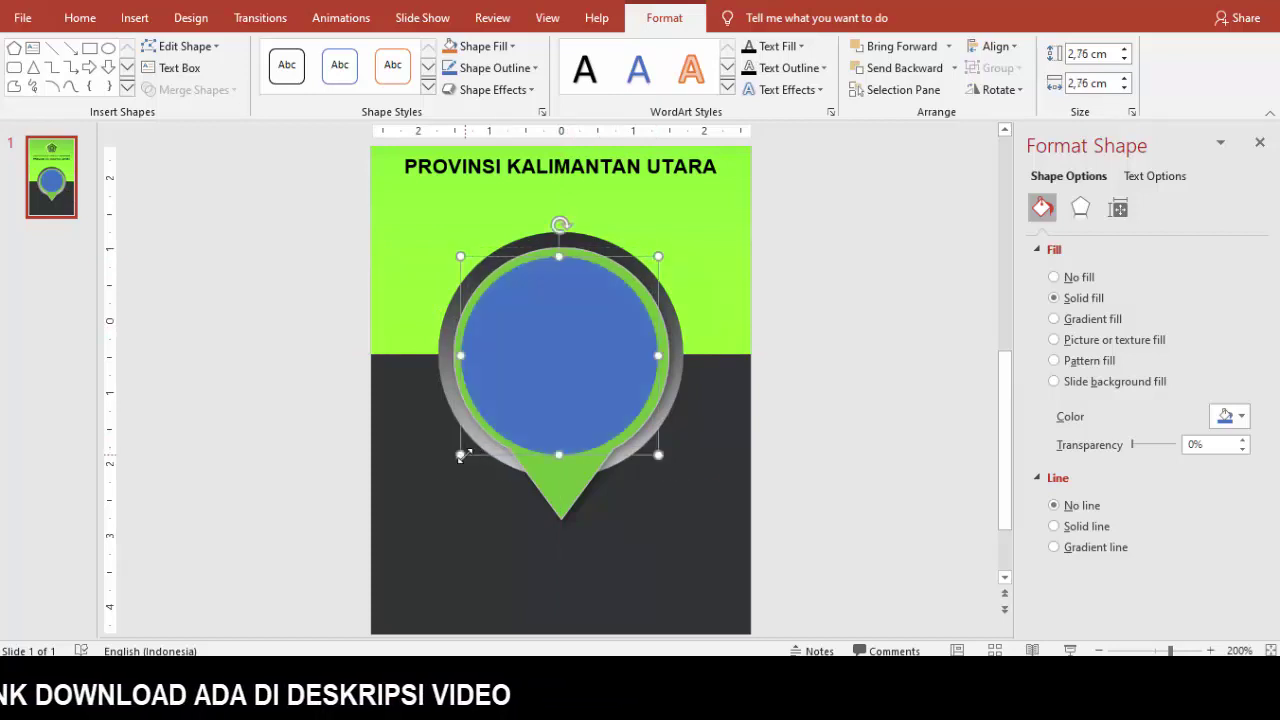
pyautogui.moveTo(660, 449); pyautogui.dragTo(656, 453)
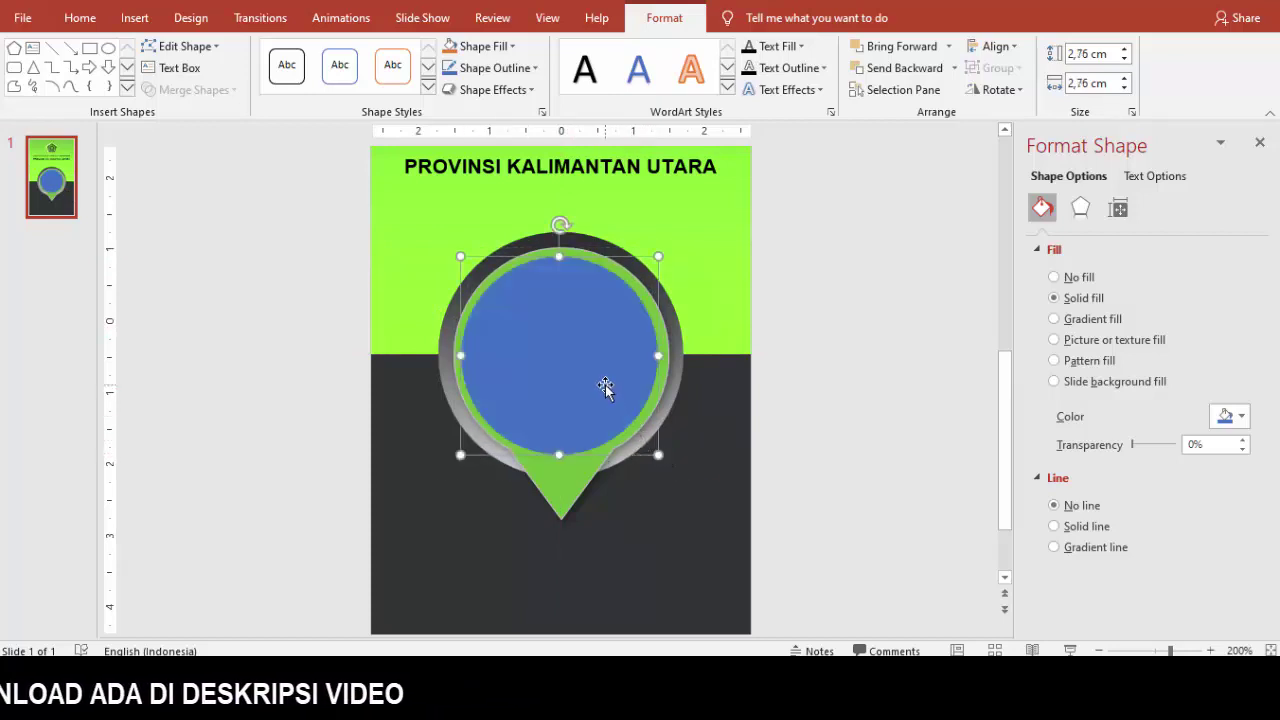
pyautogui.moveTo(603, 385)
pyautogui.mouseDown()
pyautogui.moveTo(596, 345)
pyautogui.moveTo(623, 354)
pyautogui.mouseUp()
pyautogui.scroll(4, 605, 355)
pyautogui.scroll(-5, 658, 342)
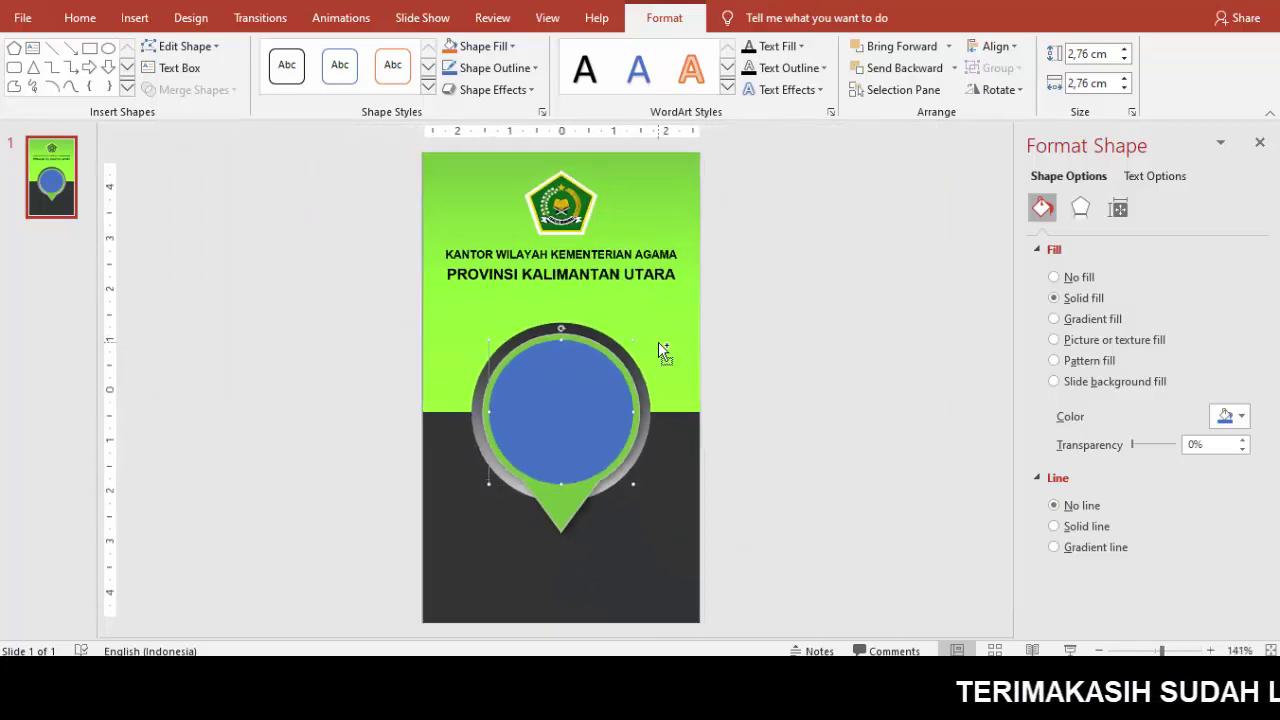
pyautogui.click(757, 352)
# - Fill the blue circle with the ASN CANTIK photo from file
pyautogui.click(576, 423)
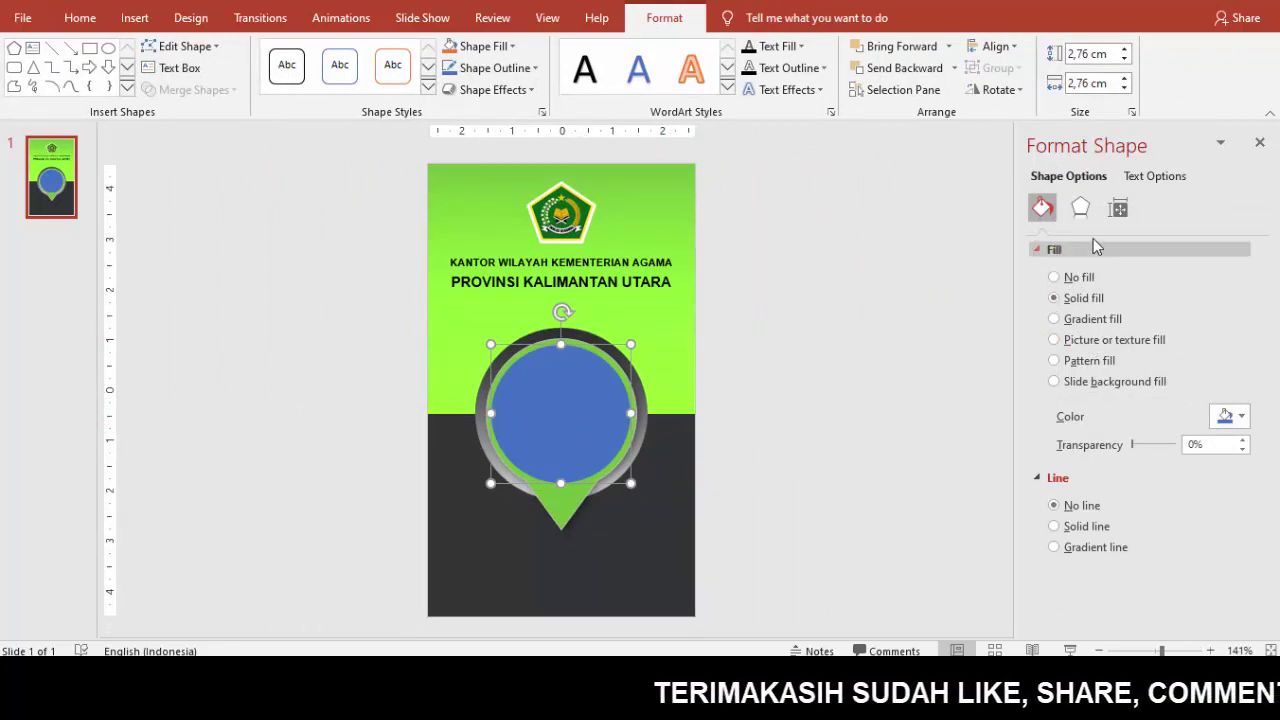
pyautogui.click(1085, 341)
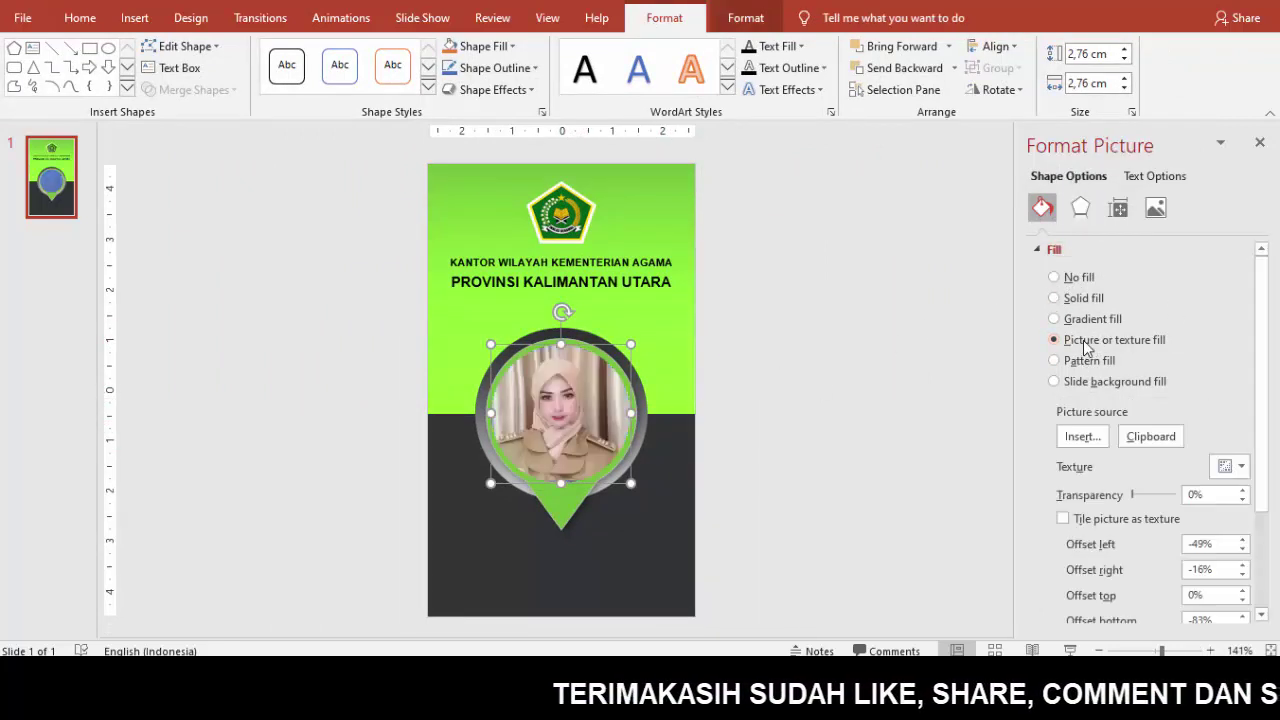
pyautogui.click(1071, 436)
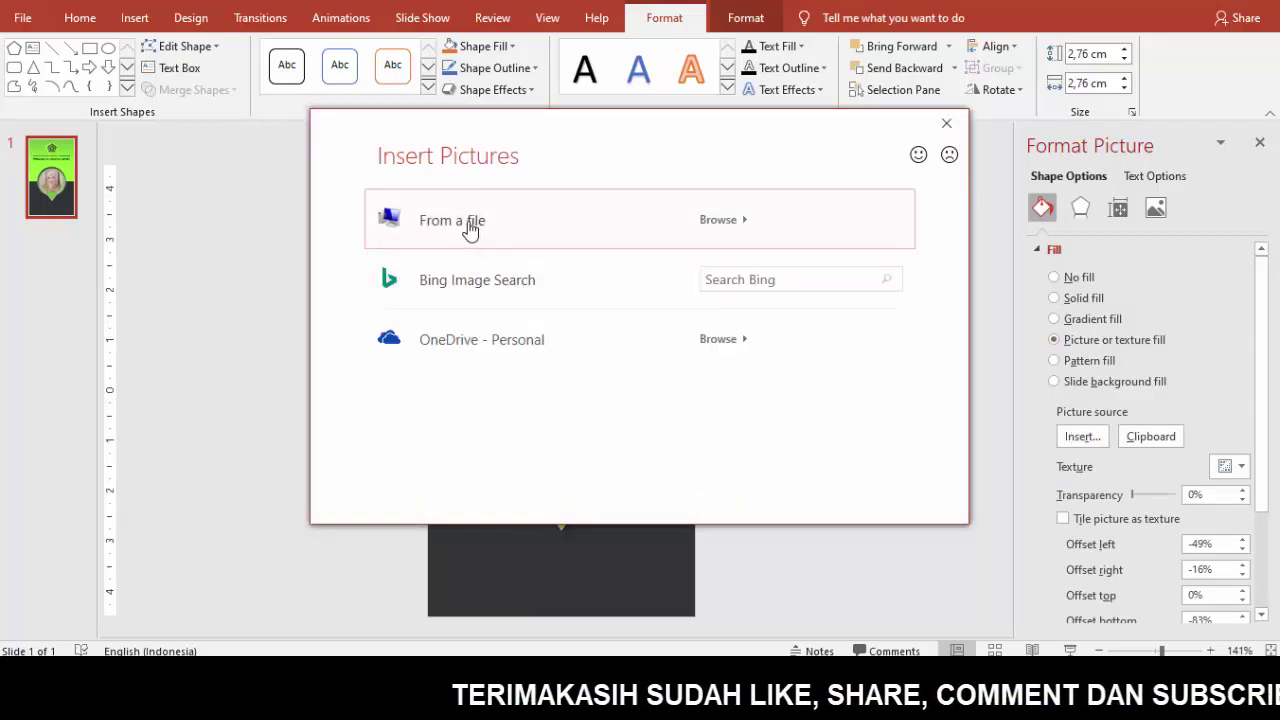
pyautogui.click(480, 227)
pyautogui.click(331, 190)
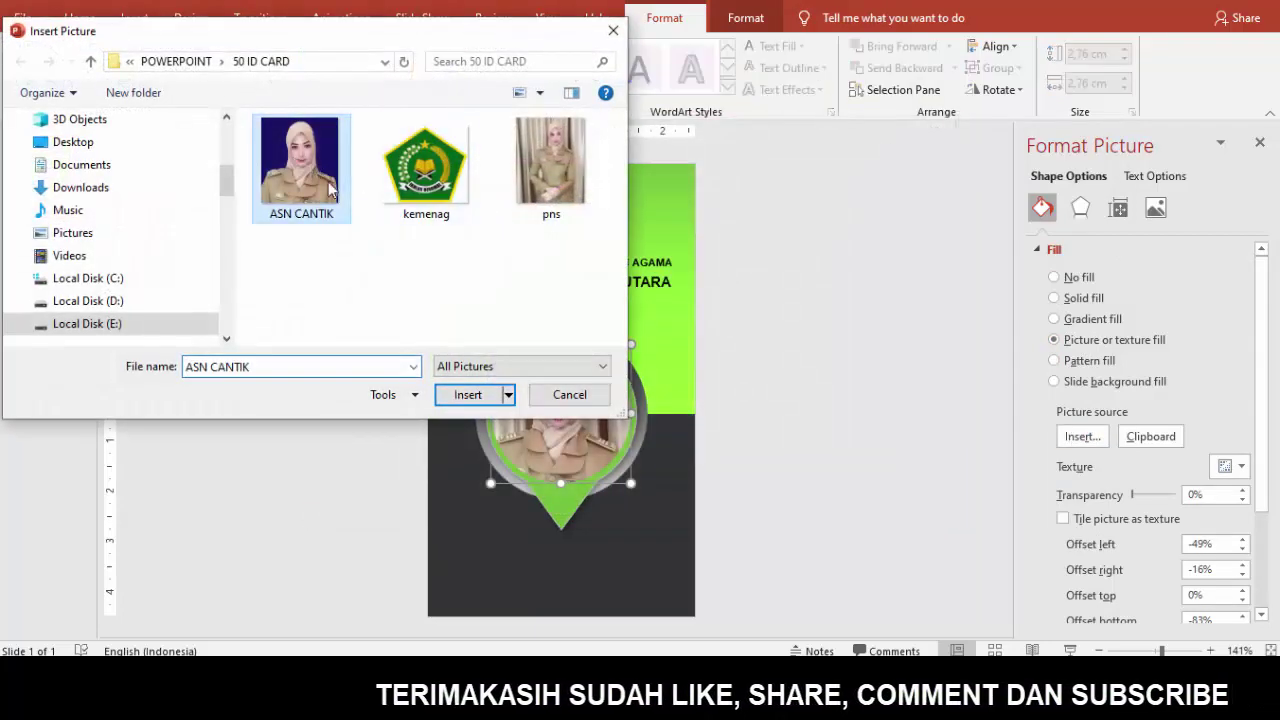
pyautogui.click(470, 396)
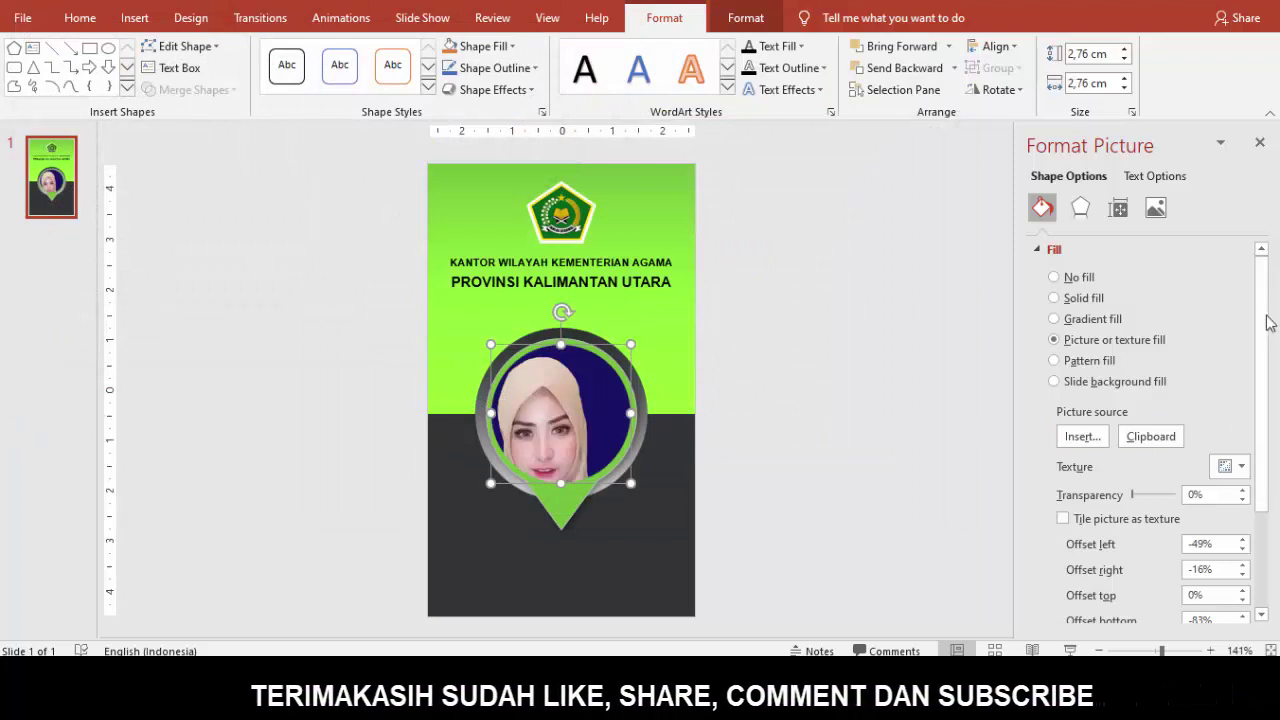
# - Adjust the photo's left and right offsets so the portrait sits centred in the circle
pyautogui.moveTo(1260, 318); pyautogui.dragTo(1268, 420)
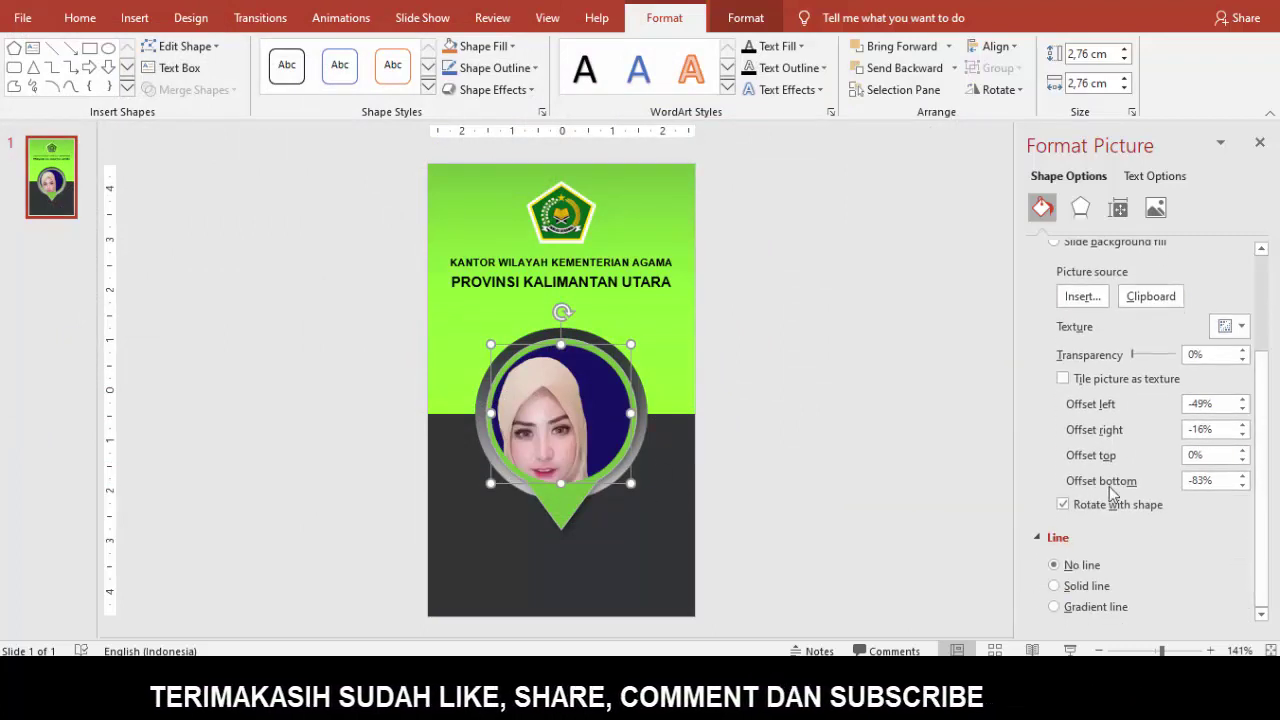
pyautogui.click(1244, 401)
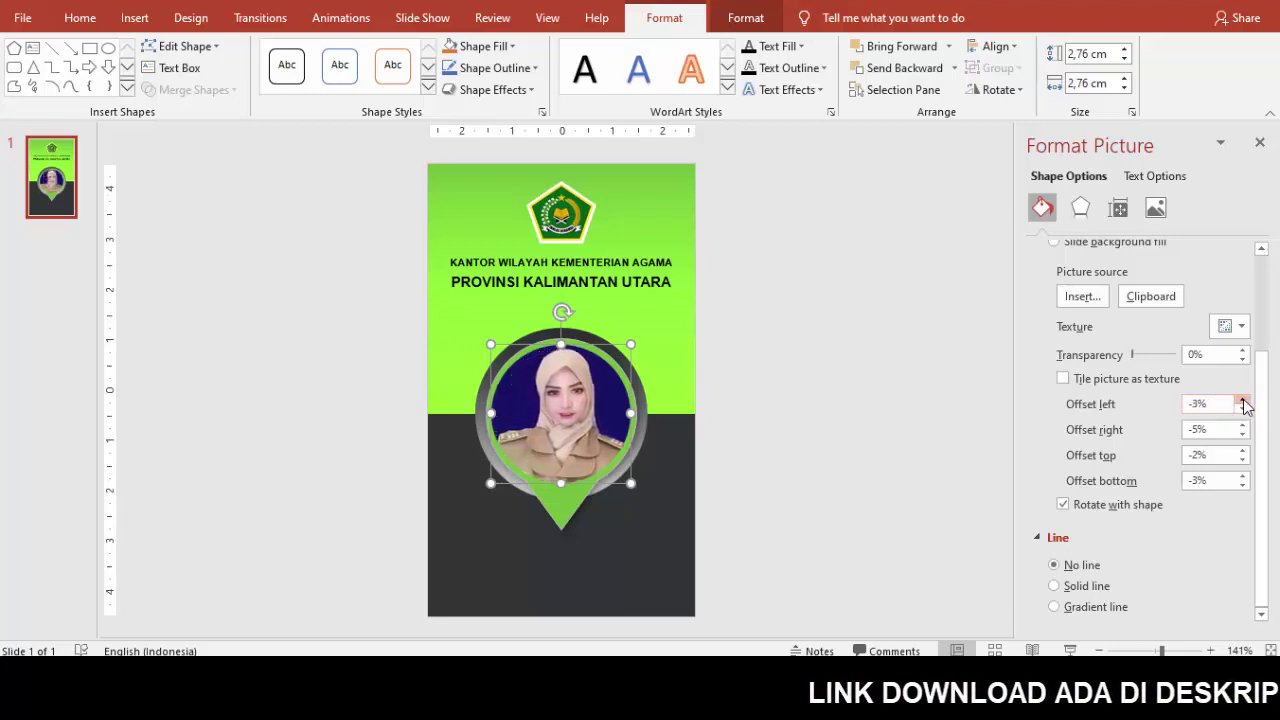
pyautogui.click(1243, 400)
pyautogui.click(1243, 425)
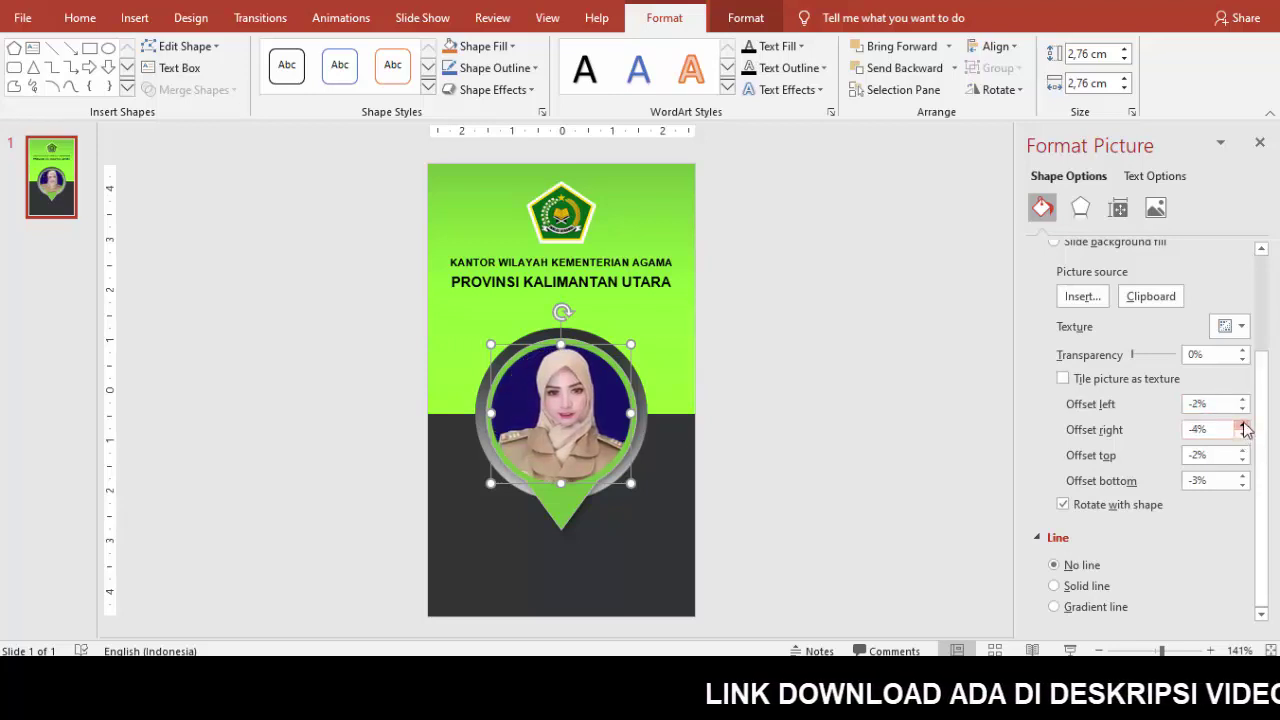
pyautogui.click(1244, 425)
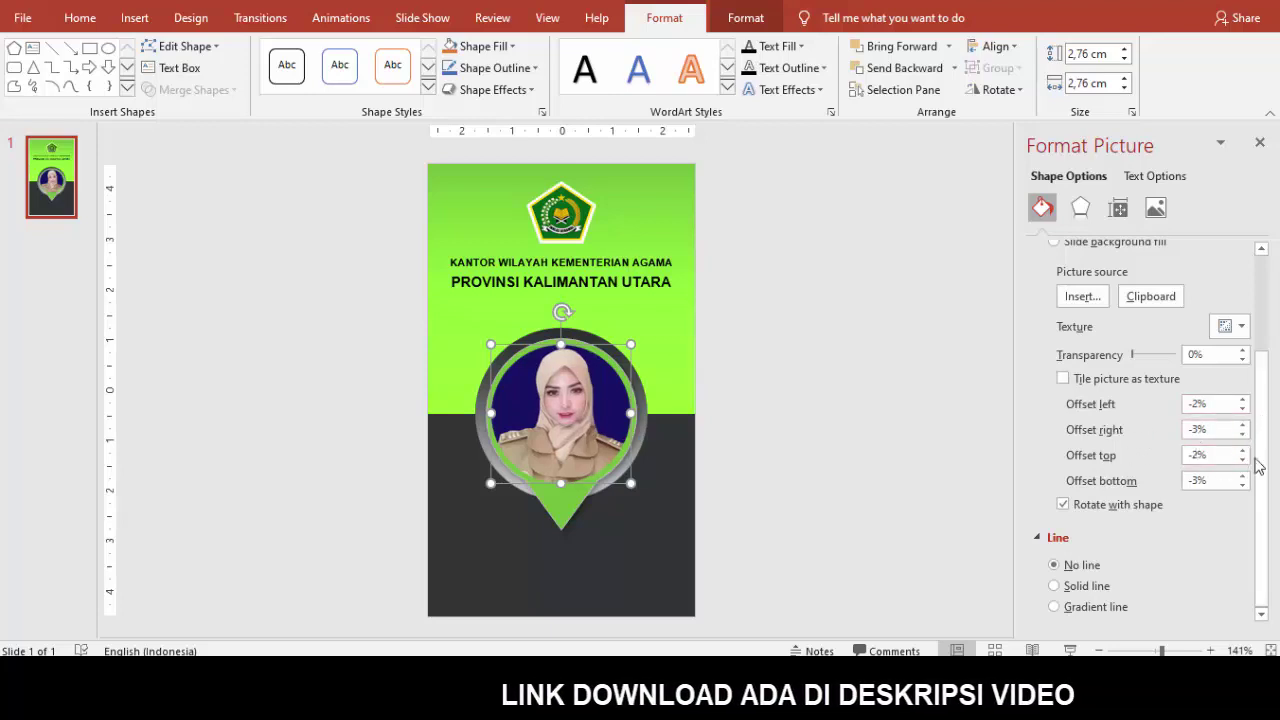
pyautogui.click(849, 423)
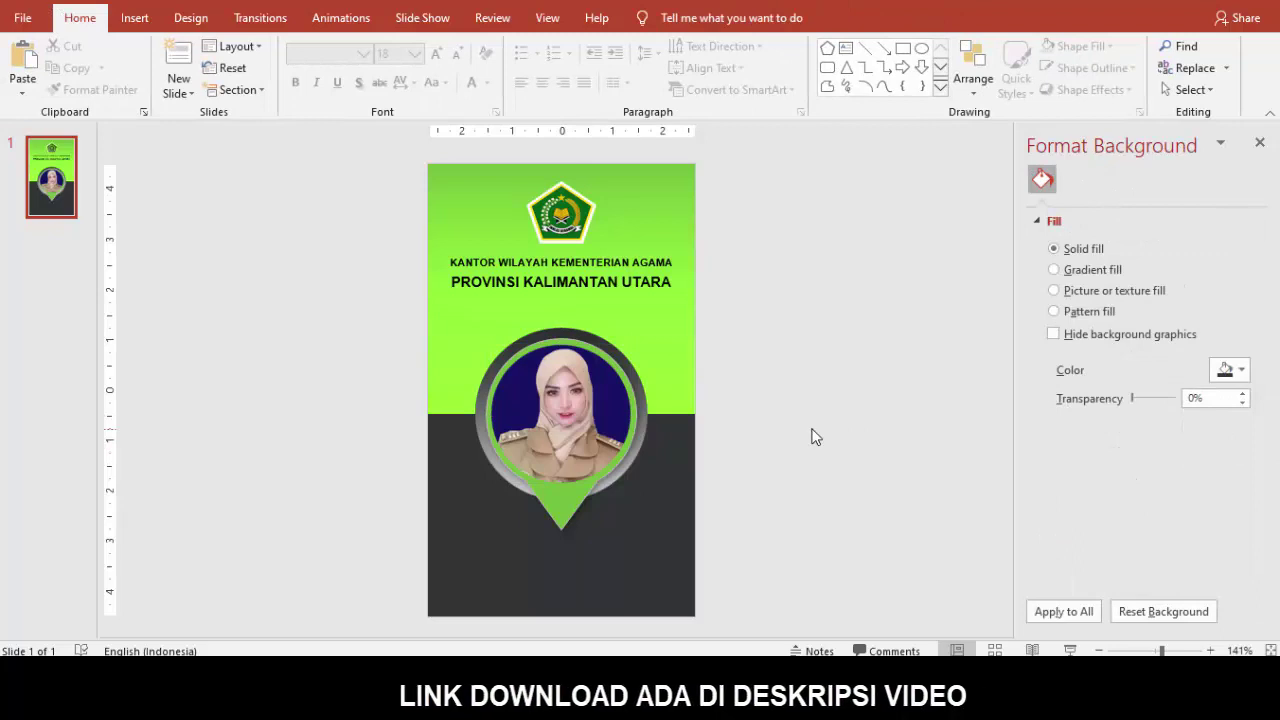
# - Nudge the PROVINSI and KANTOR WILAYAH title lines slightly lower beneath the logo
pyautogui.scroll(-2, 812, 437)
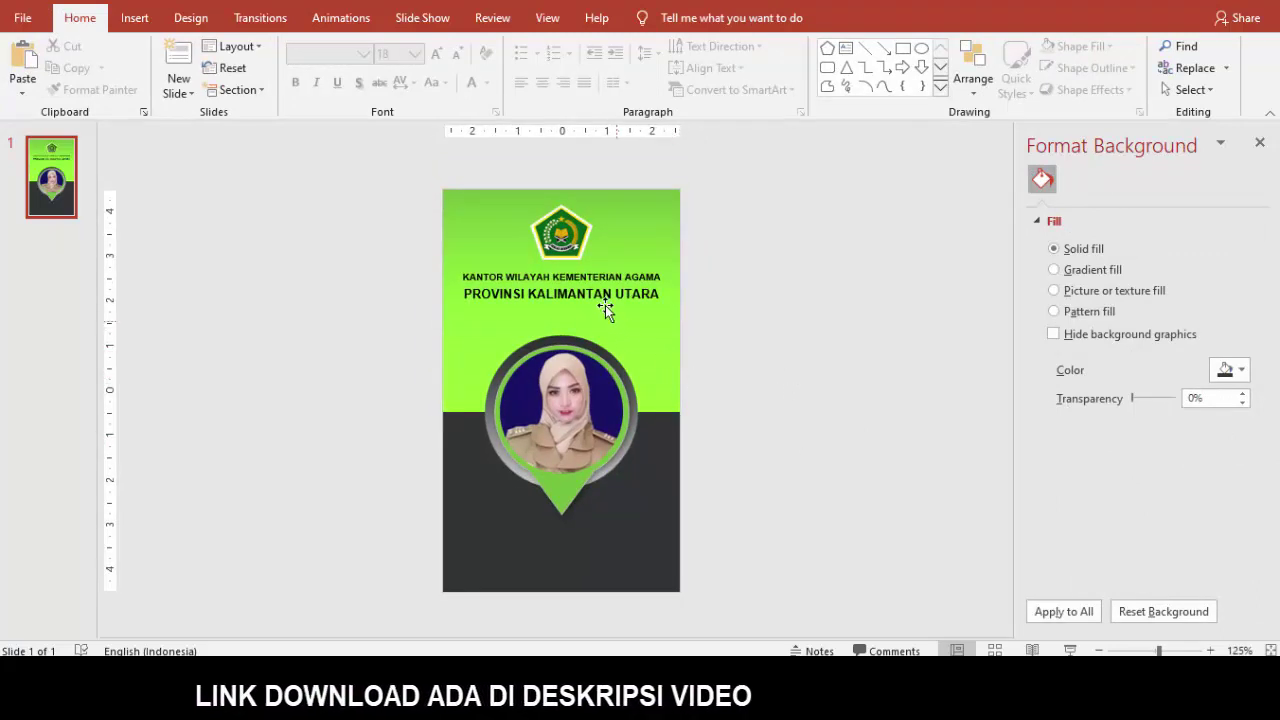
pyautogui.moveTo(605, 306); pyautogui.dragTo(603, 313)
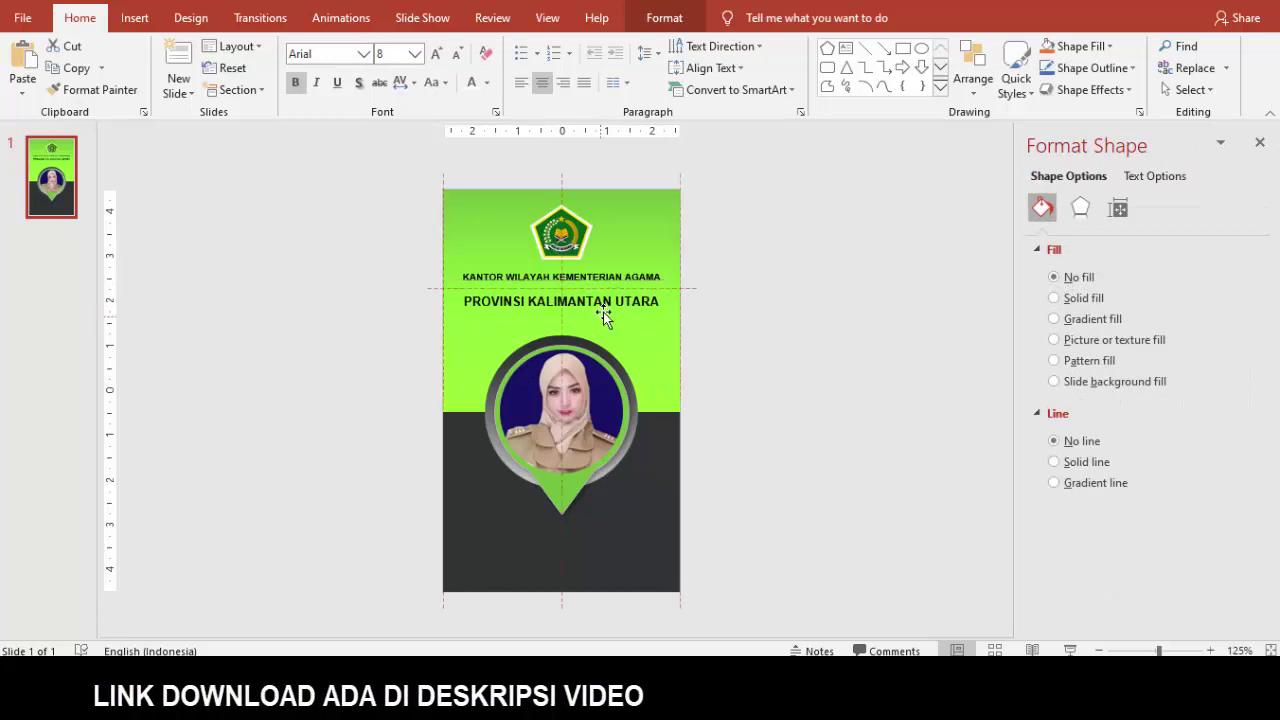
pyautogui.moveTo(605, 268); pyautogui.dragTo(619, 275)
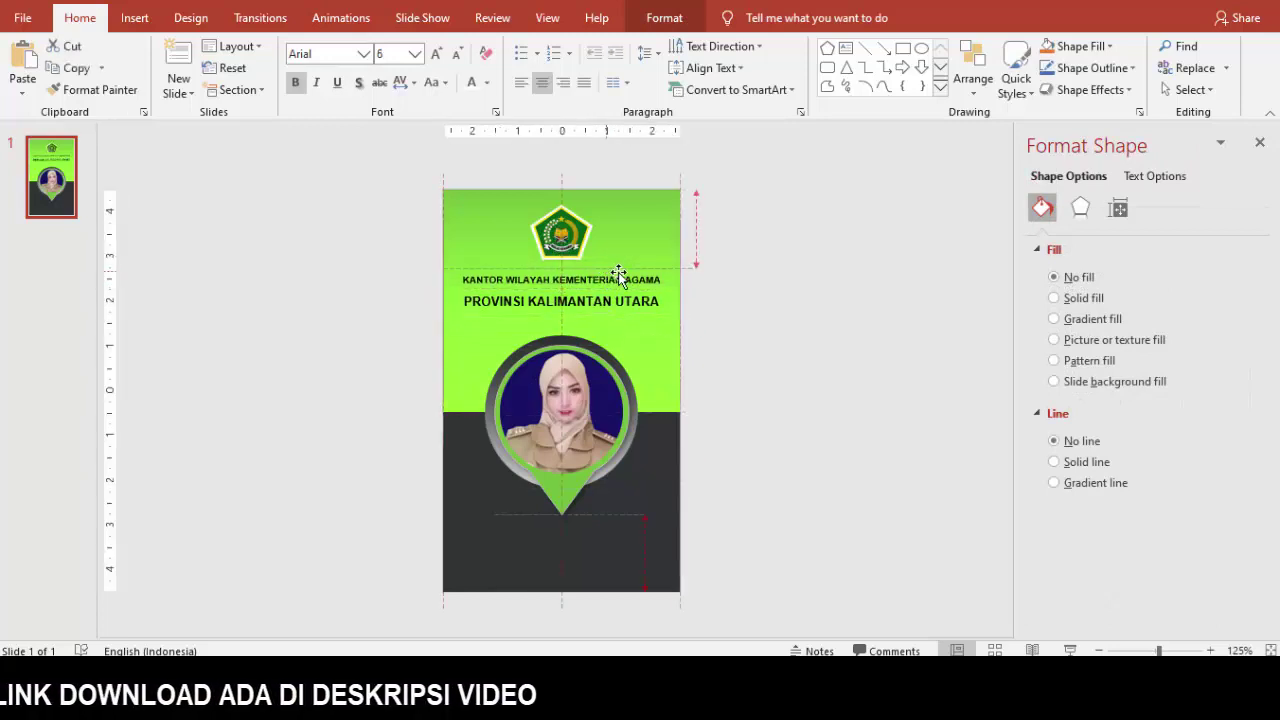
pyautogui.click(693, 350)
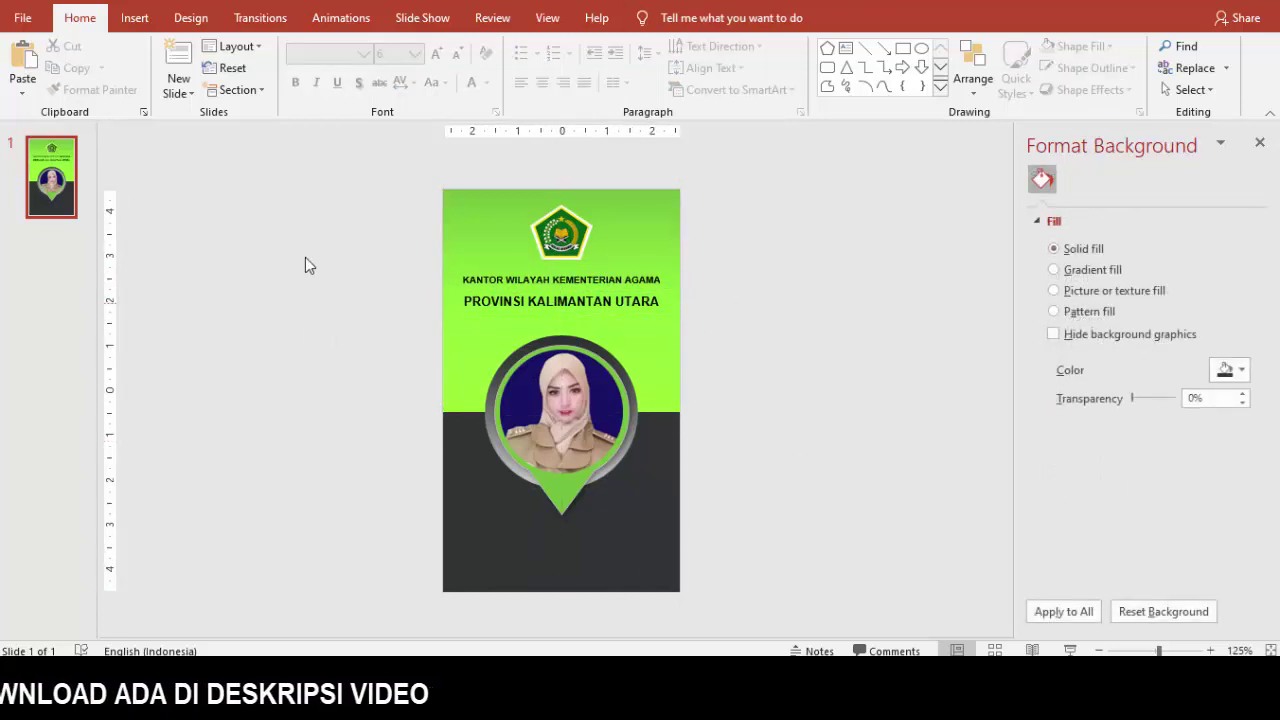
pyautogui.click(134, 17)
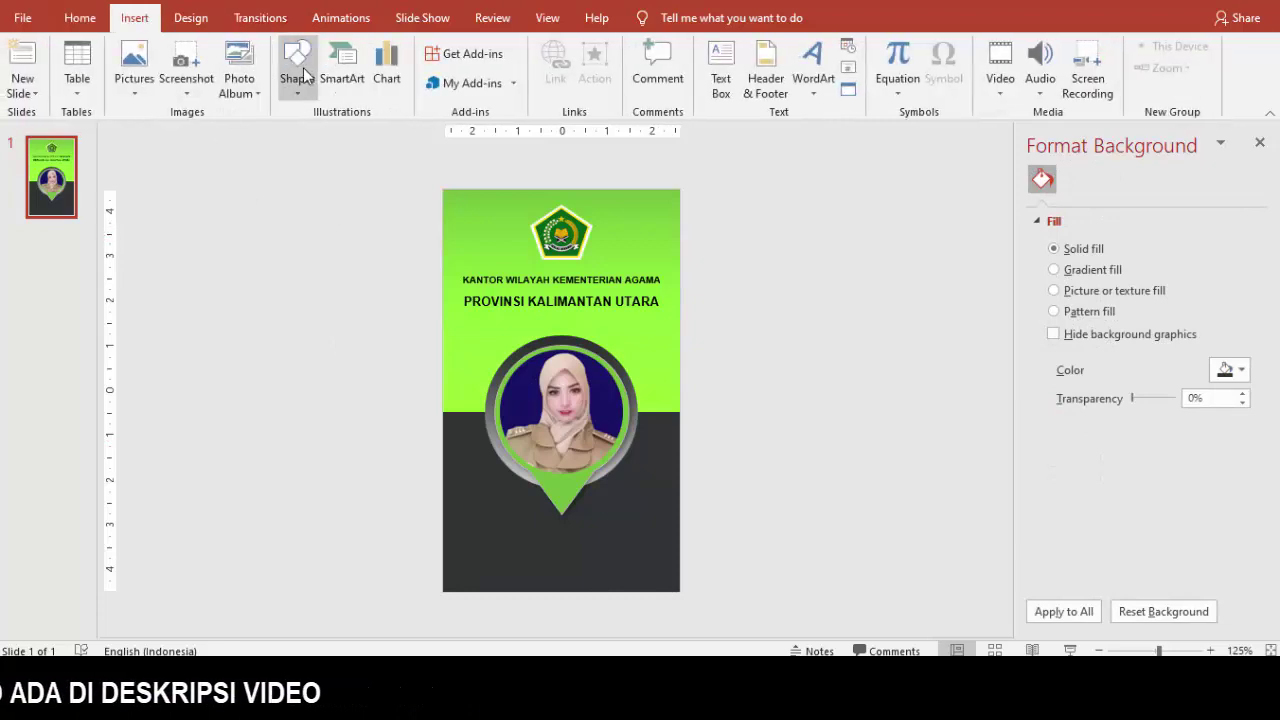
# - Draw a green rounded rectangle with no outline across the bottom of the card
pyautogui.click(306, 78)
pyautogui.click(386, 135)
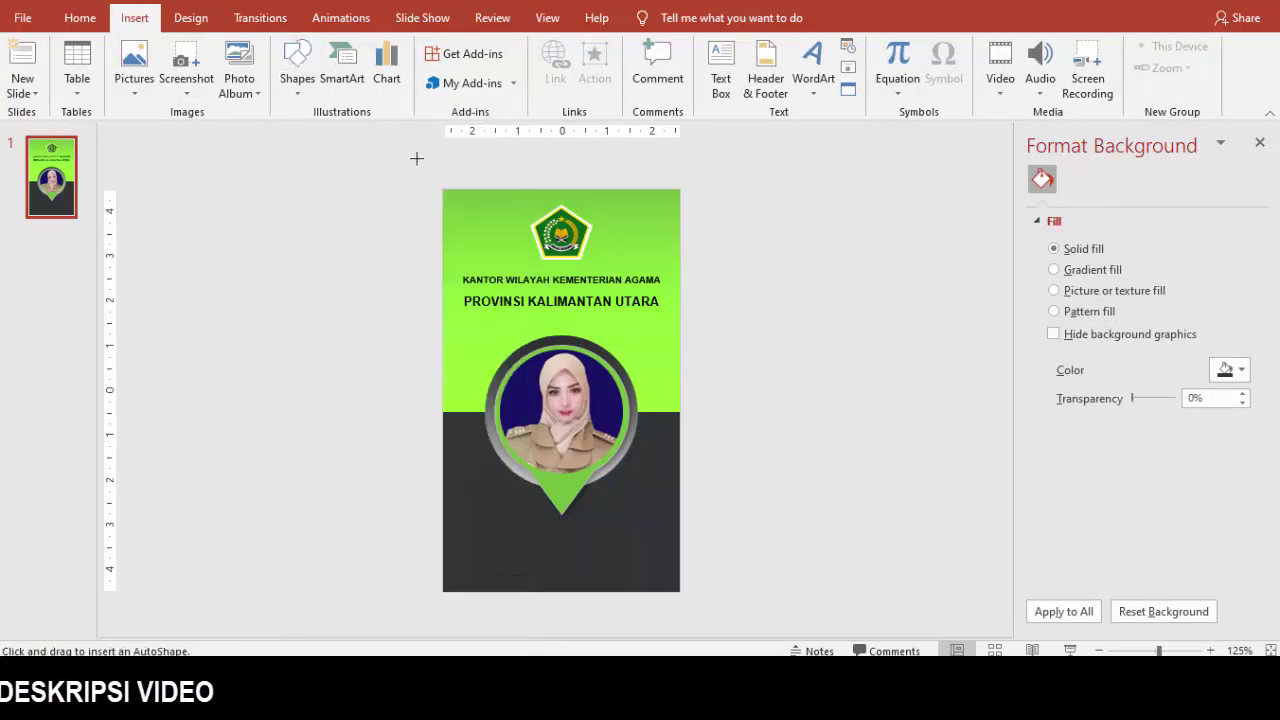
pyautogui.moveTo(442, 557); pyautogui.dragTo(680, 605)
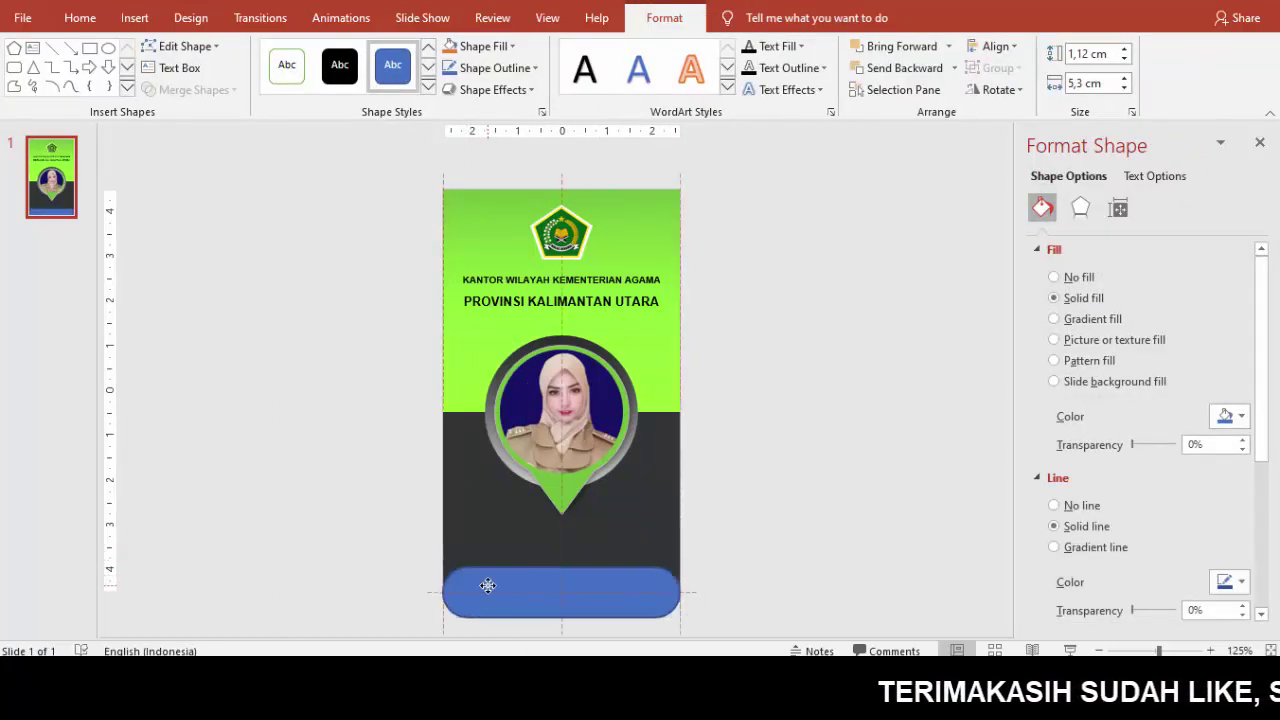
pyautogui.click(492, 581)
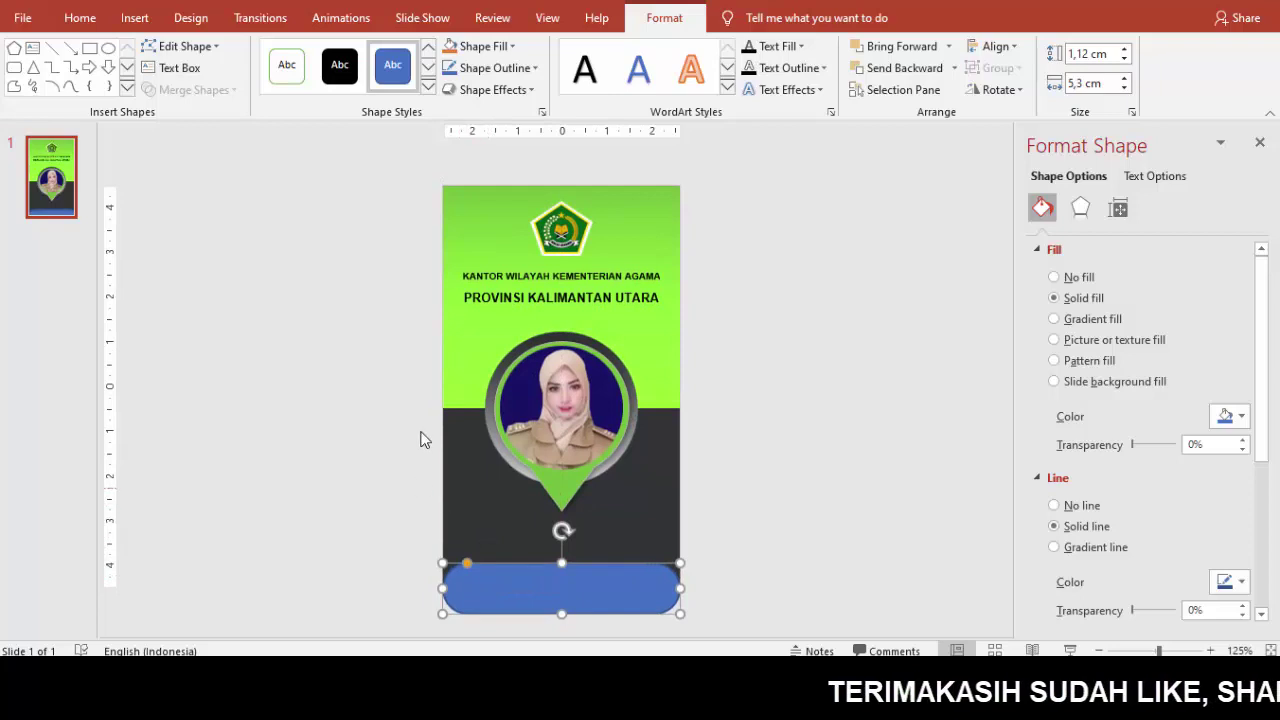
pyautogui.click(1080, 507)
pyautogui.click(1222, 418)
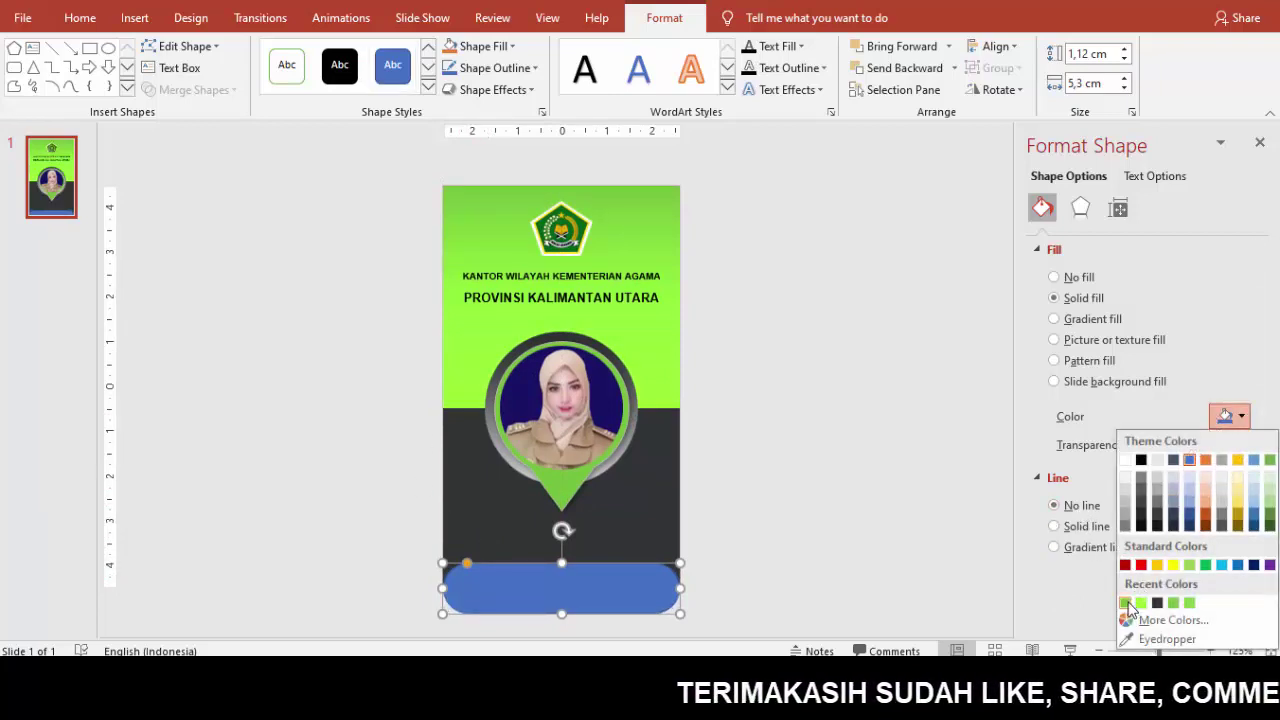
pyautogui.click(1126, 603)
# - Subtract a rectangle from the bar's lower half so only rounded top corners remain
pyautogui.click(136, 18)
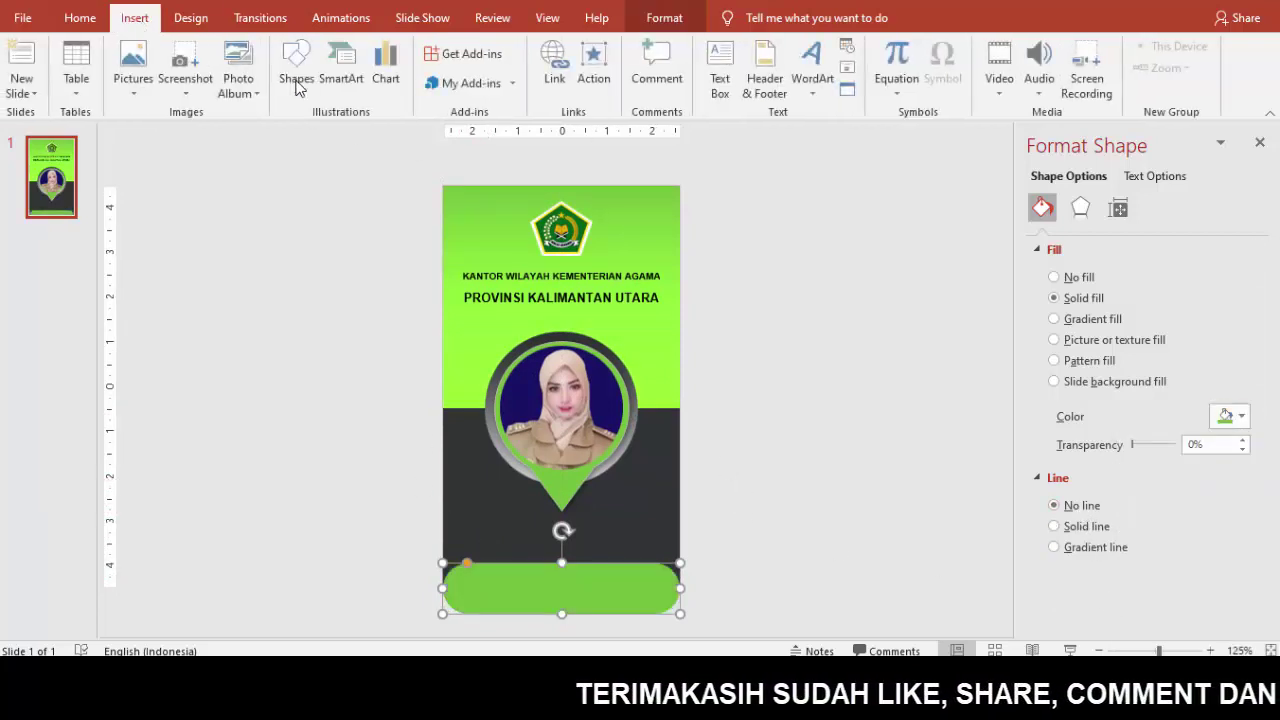
pyautogui.click(297, 68)
pyautogui.click(365, 136)
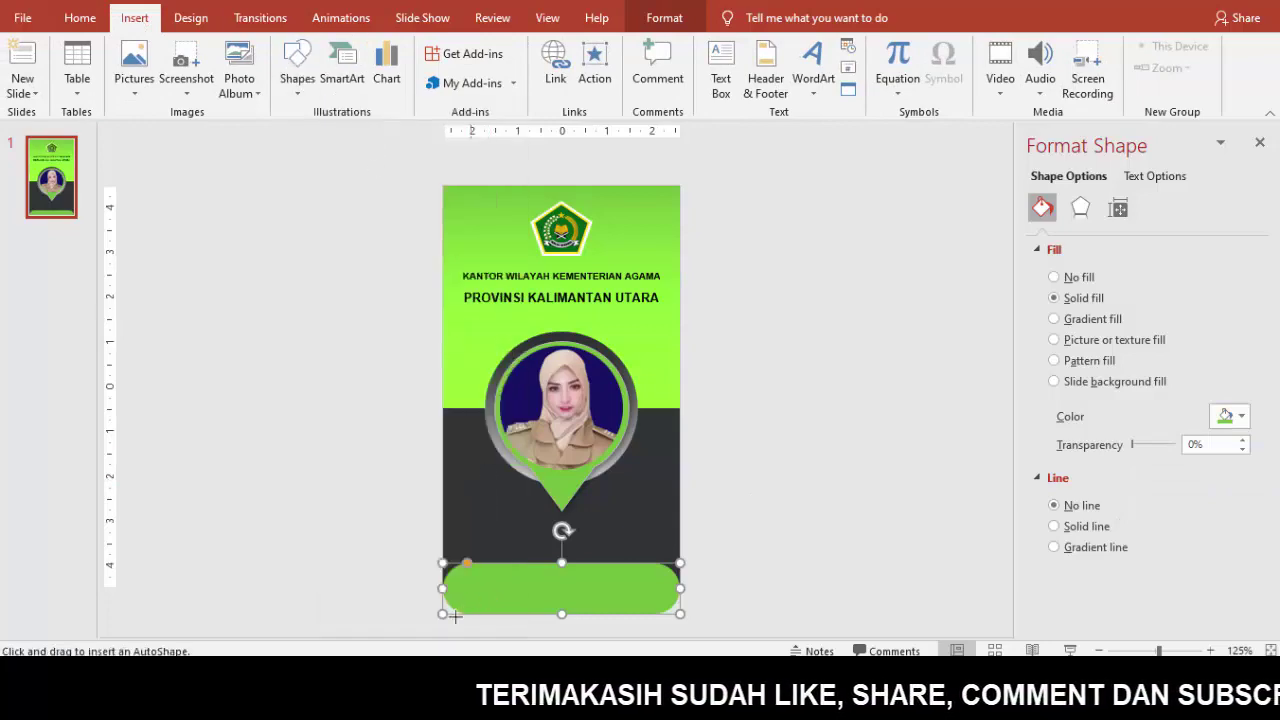
pyautogui.moveTo(409, 588)
pyautogui.mouseDown()
pyautogui.moveTo(732, 641)
pyautogui.moveTo(722, 634)
pyautogui.mouseUp()
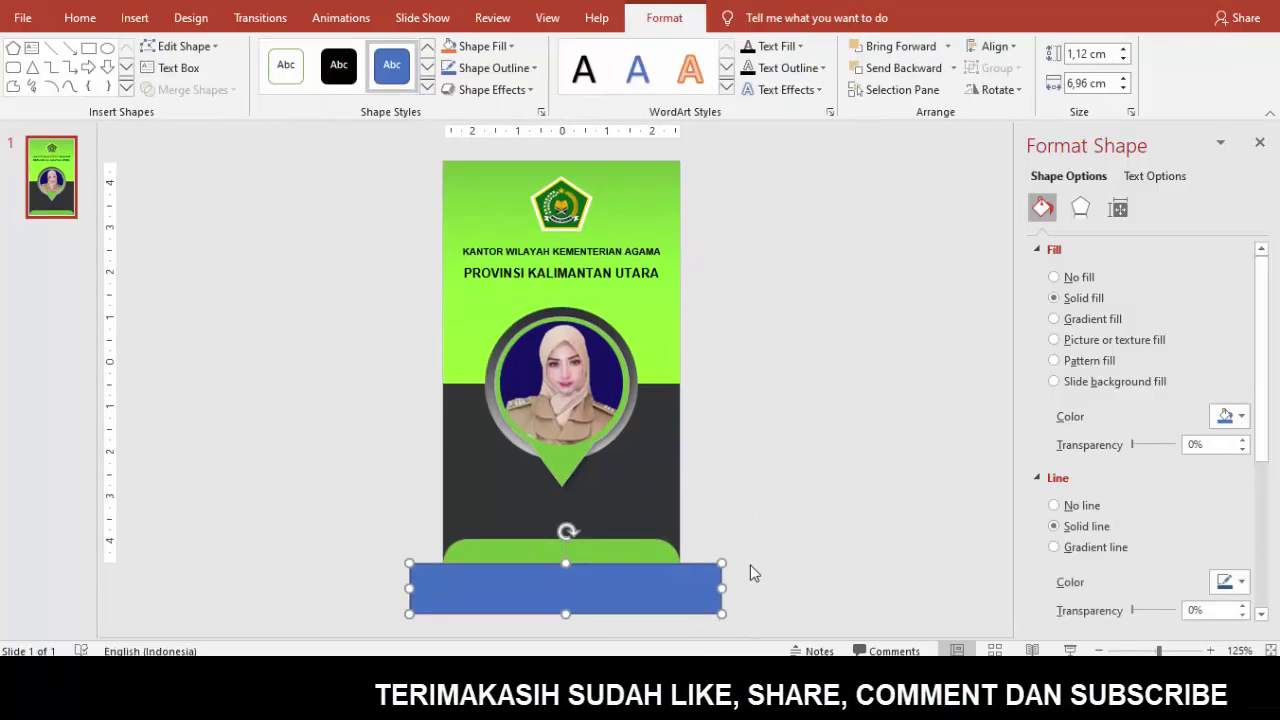
pyautogui.click(750, 565)
pyautogui.click(657, 555)
pyautogui.keyDown('shift'); pyautogui.click(702, 597); pyautogui.keyUp('shift')
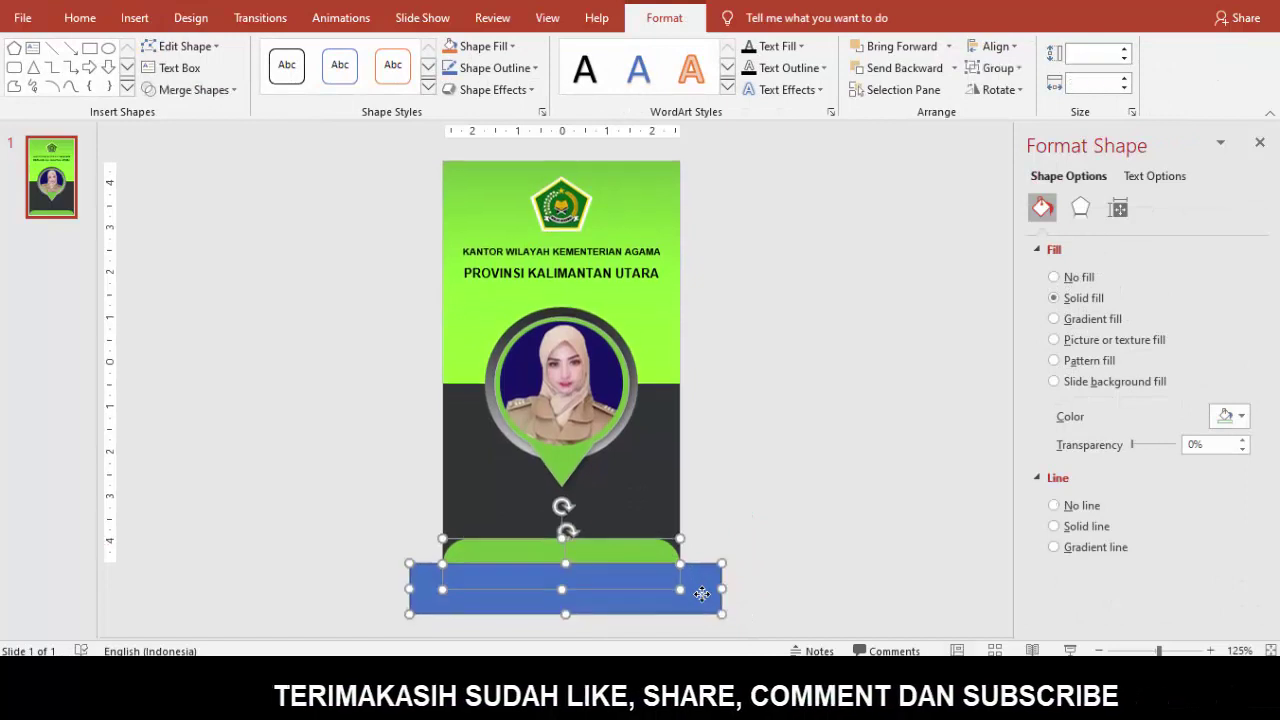
pyautogui.click(221, 95)
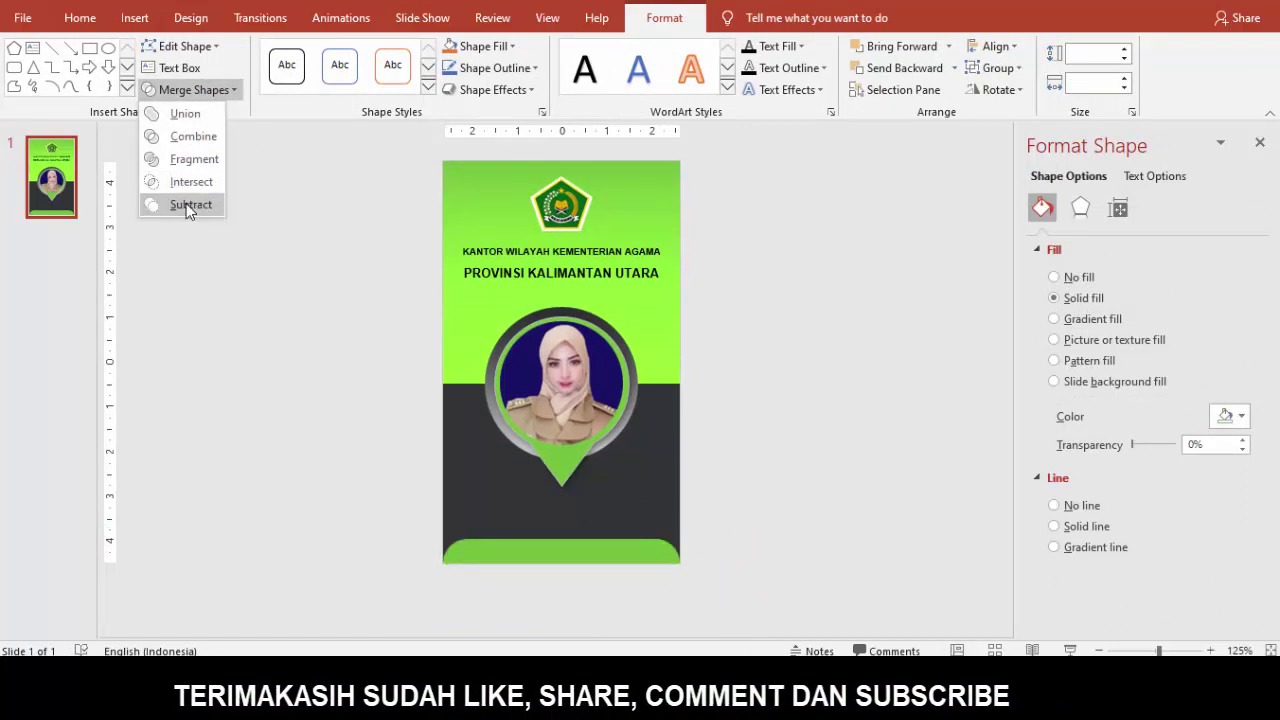
pyautogui.click(186, 203)
pyautogui.click(243, 289)
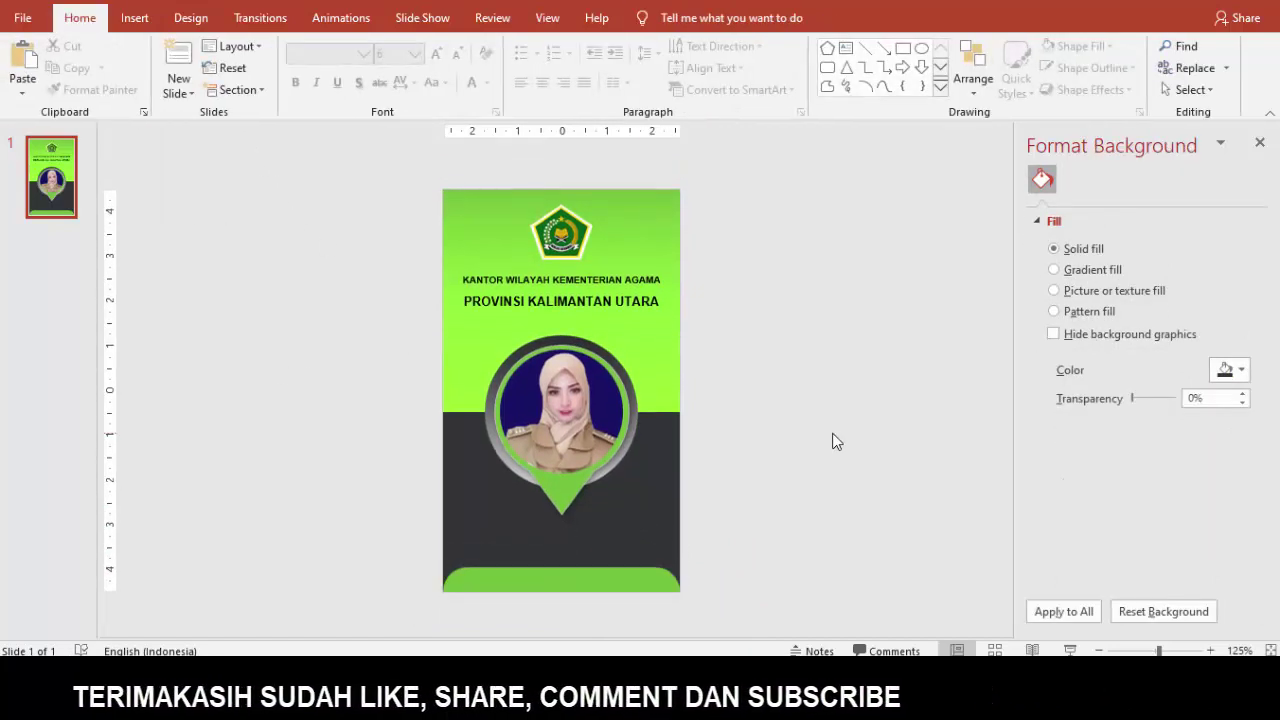
# - Copy the PROVINSI KALIMANTAN UTARA text box down below the photo pin
pyautogui.click(660, 301)
pyautogui.click(651, 316)
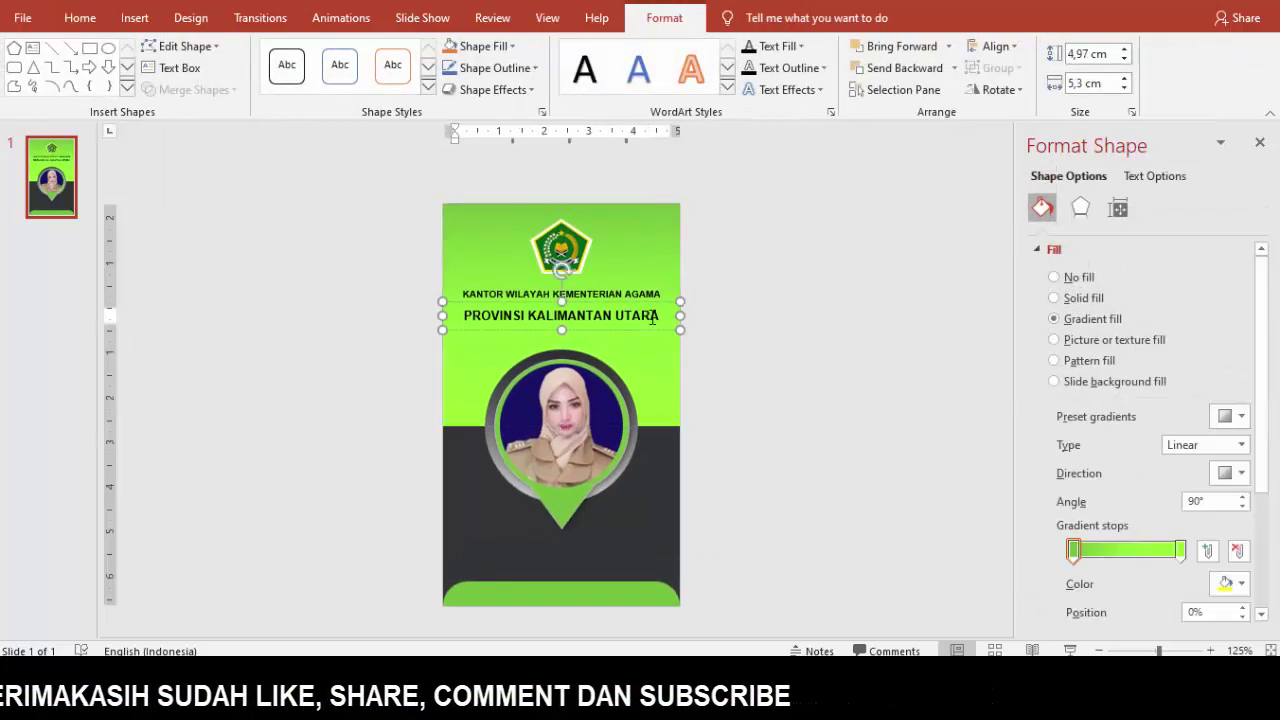
pyautogui.click(659, 302)
pyautogui.click(672, 289)
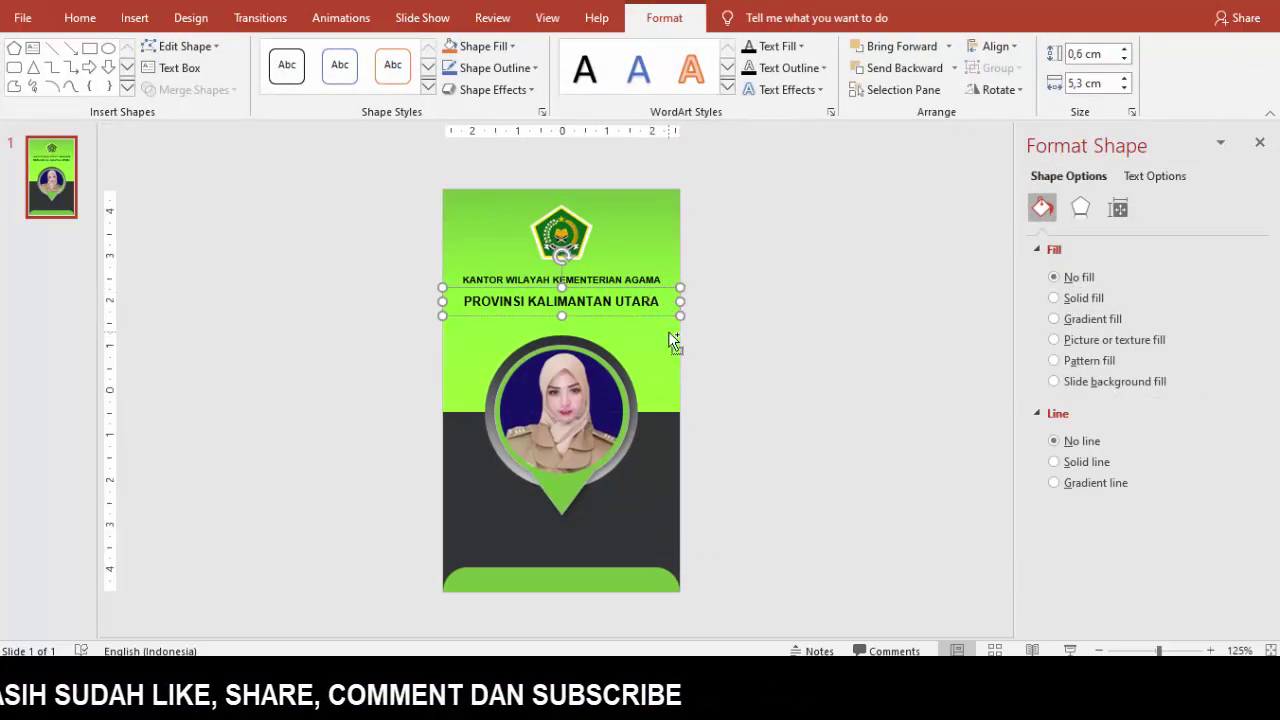
pyautogui.moveTo(672, 340); pyautogui.dragTo(650, 460)
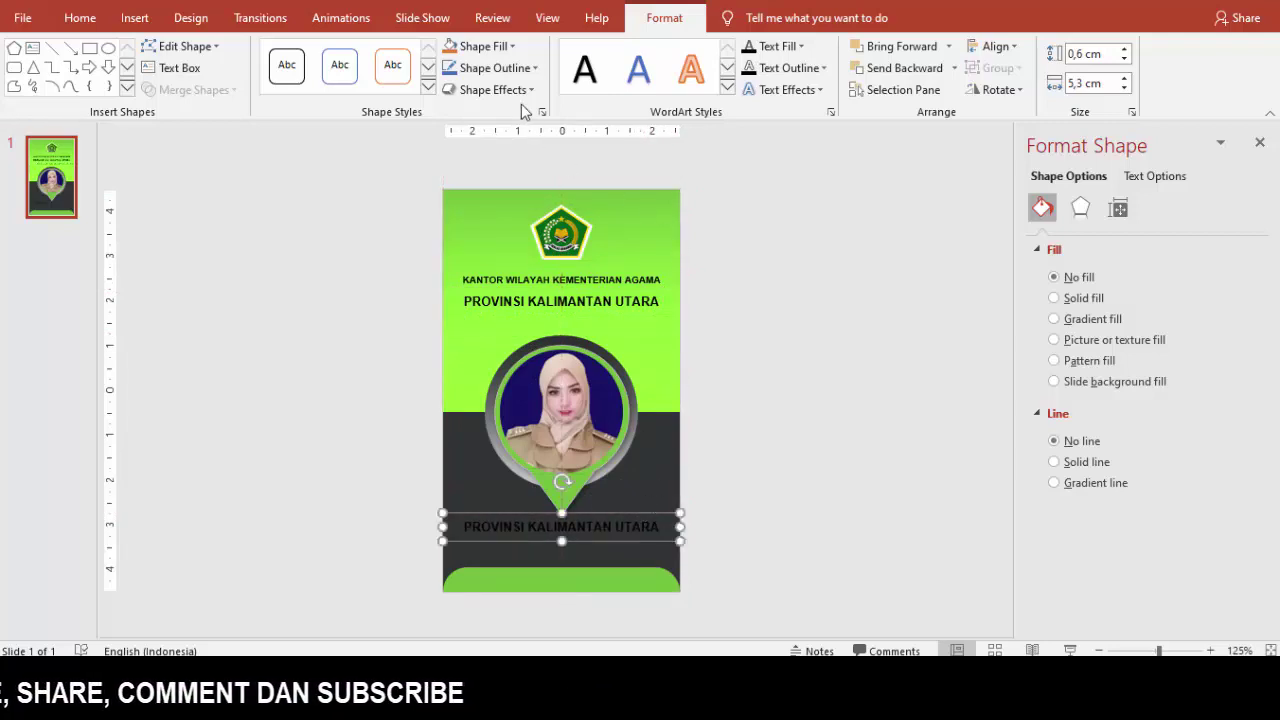
# - Replace the copied title's text with the cardholder's name and academic degree
pyautogui.click(82, 18)
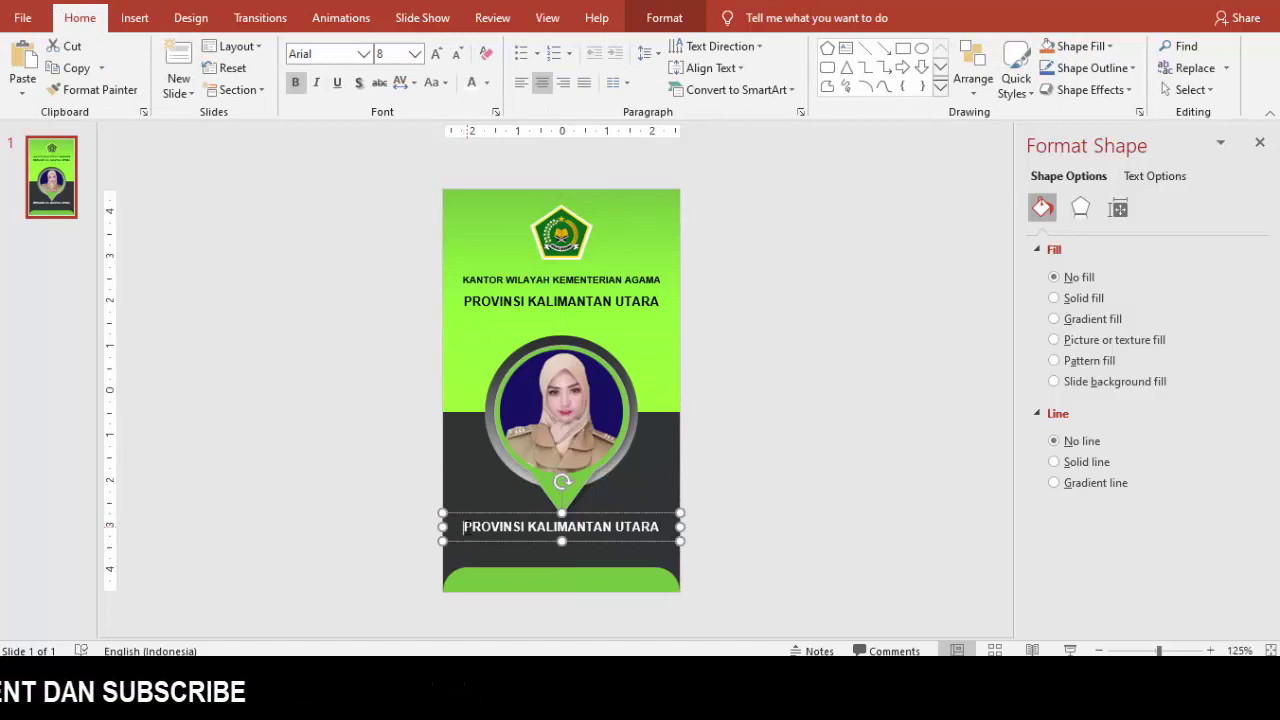
pyautogui.moveTo(463, 527); pyautogui.dragTo(682, 536)
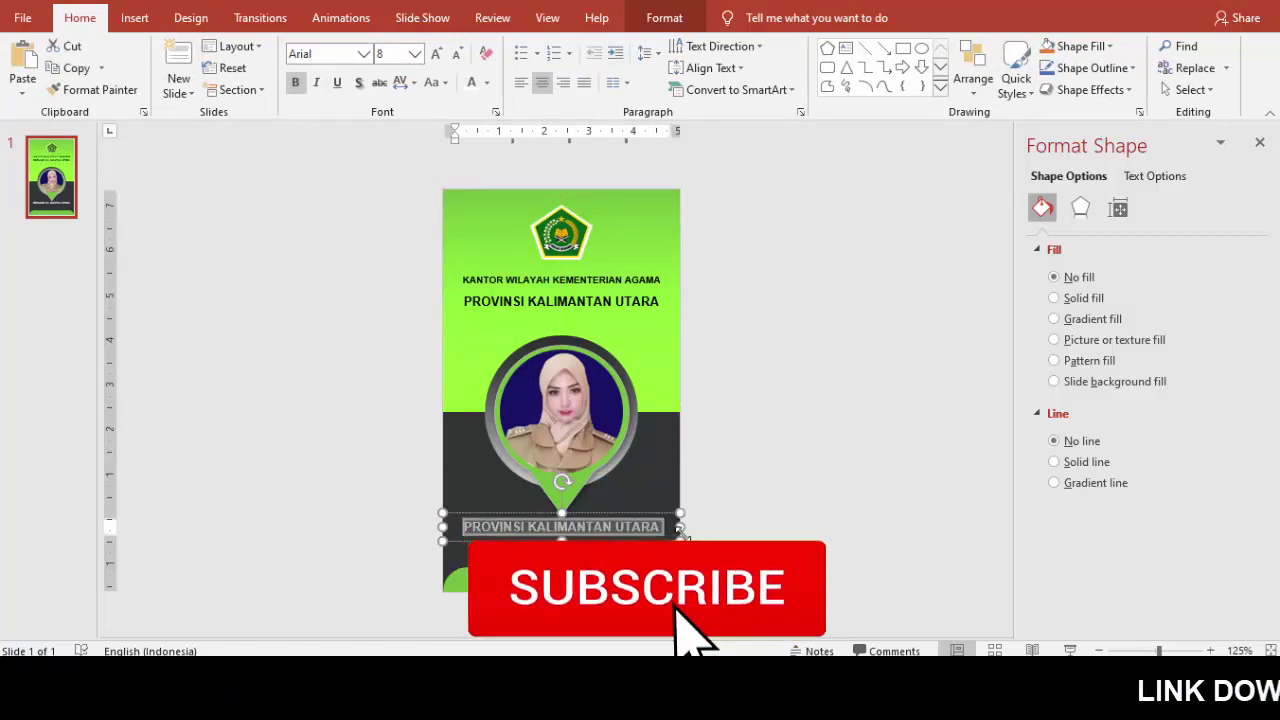
pyautogui.write('PUTRI CANT')
pyautogui.write('IK')
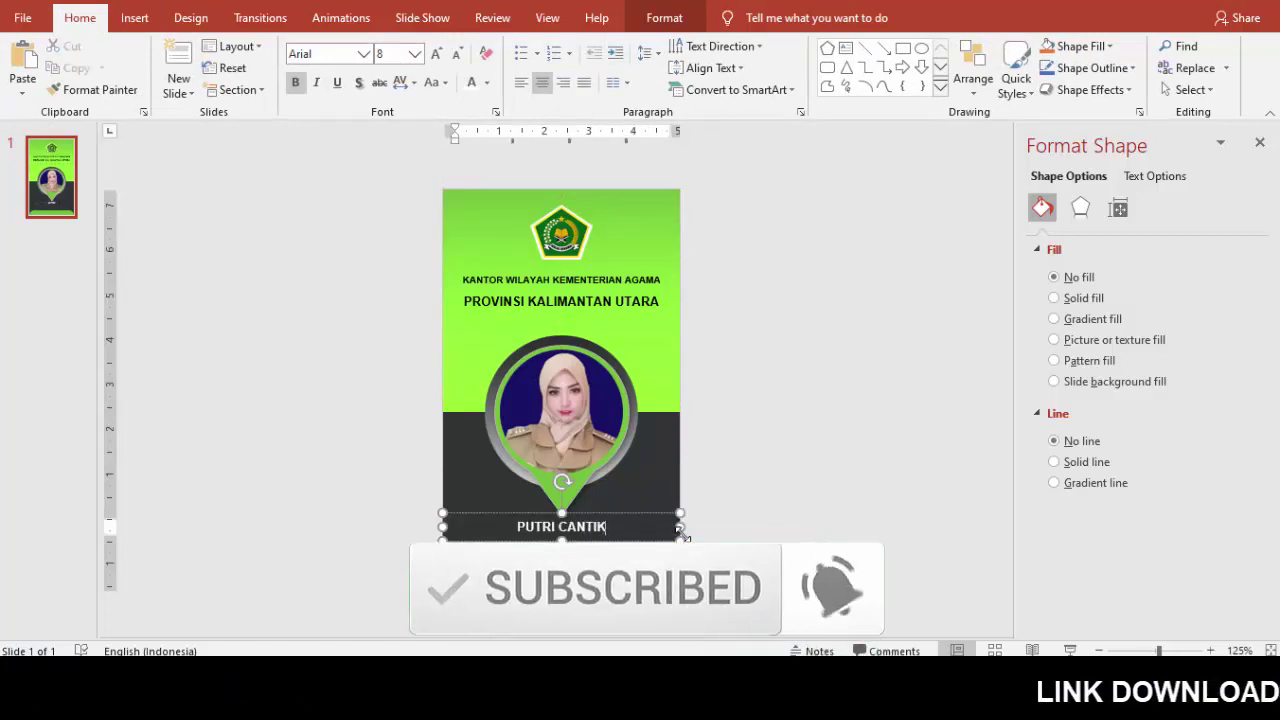
pyautogui.write(', S.Ag')
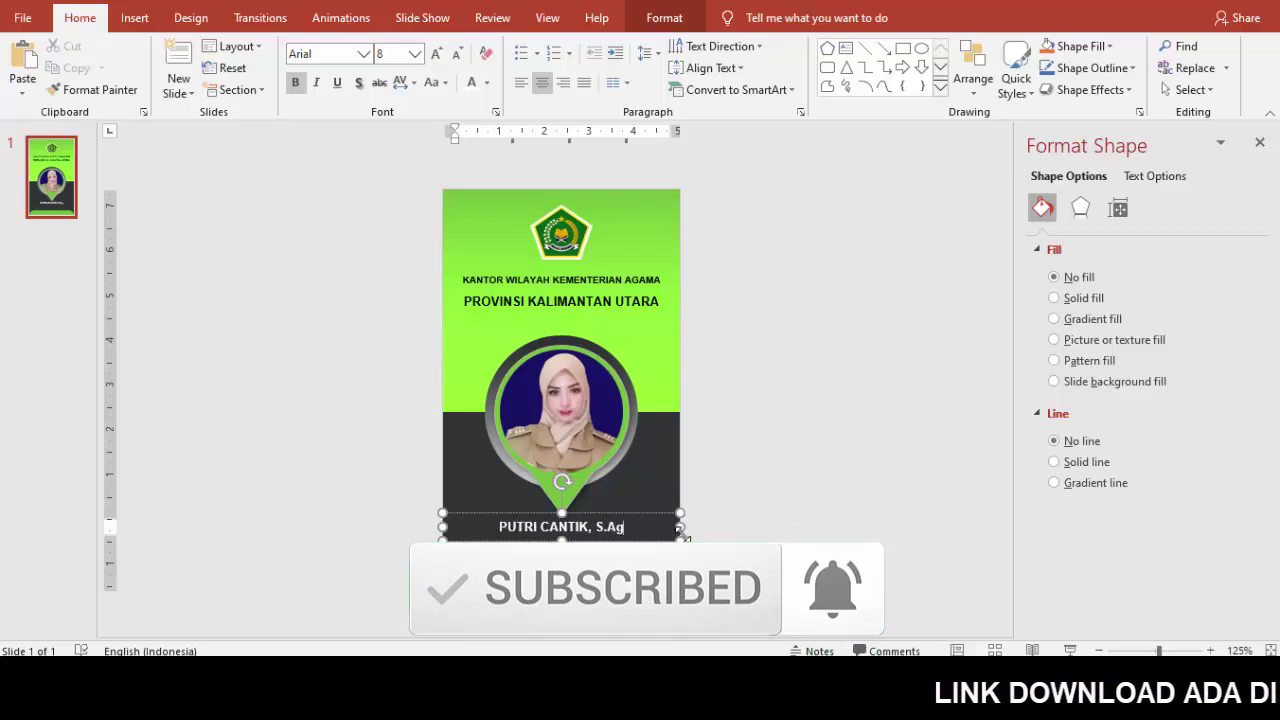
pyautogui.click(720, 527)
# - Set the name line's font size to 9 pt
pyautogui.scroll(5, 687, 510)
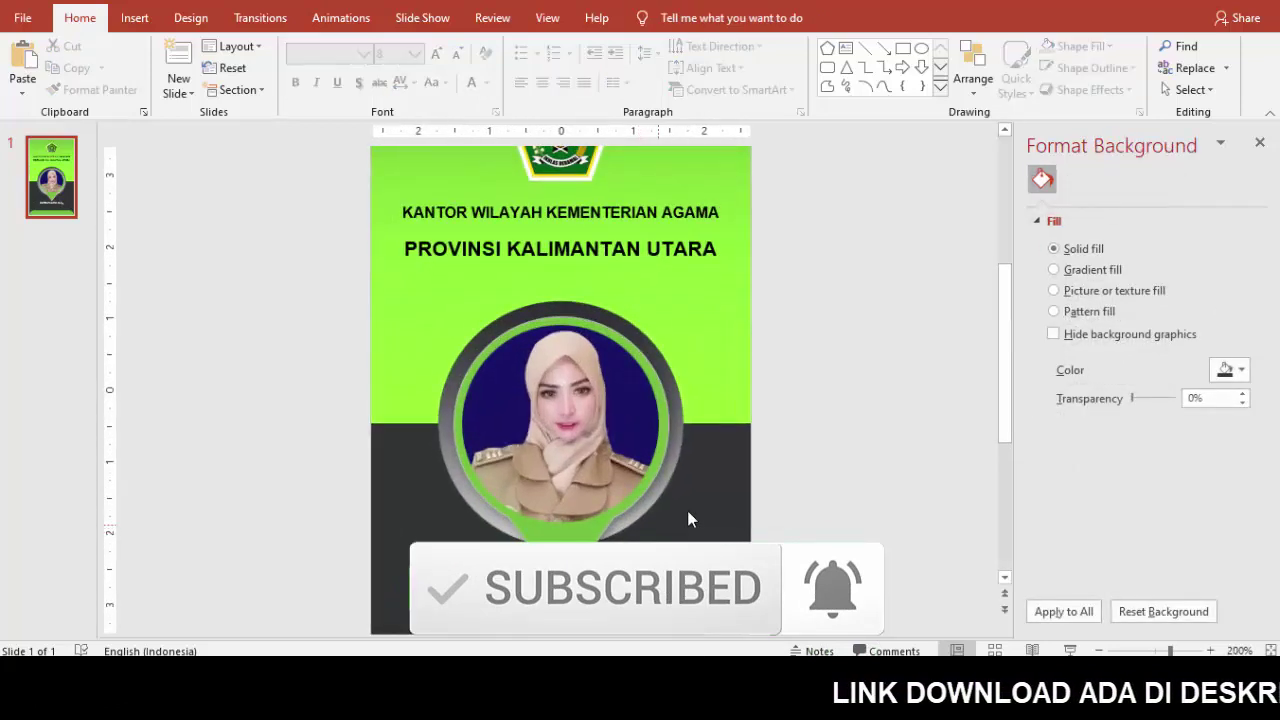
pyautogui.scroll(-1, 799, 497)
pyautogui.scroll(-1, 797, 498)
pyautogui.click(580, 500)
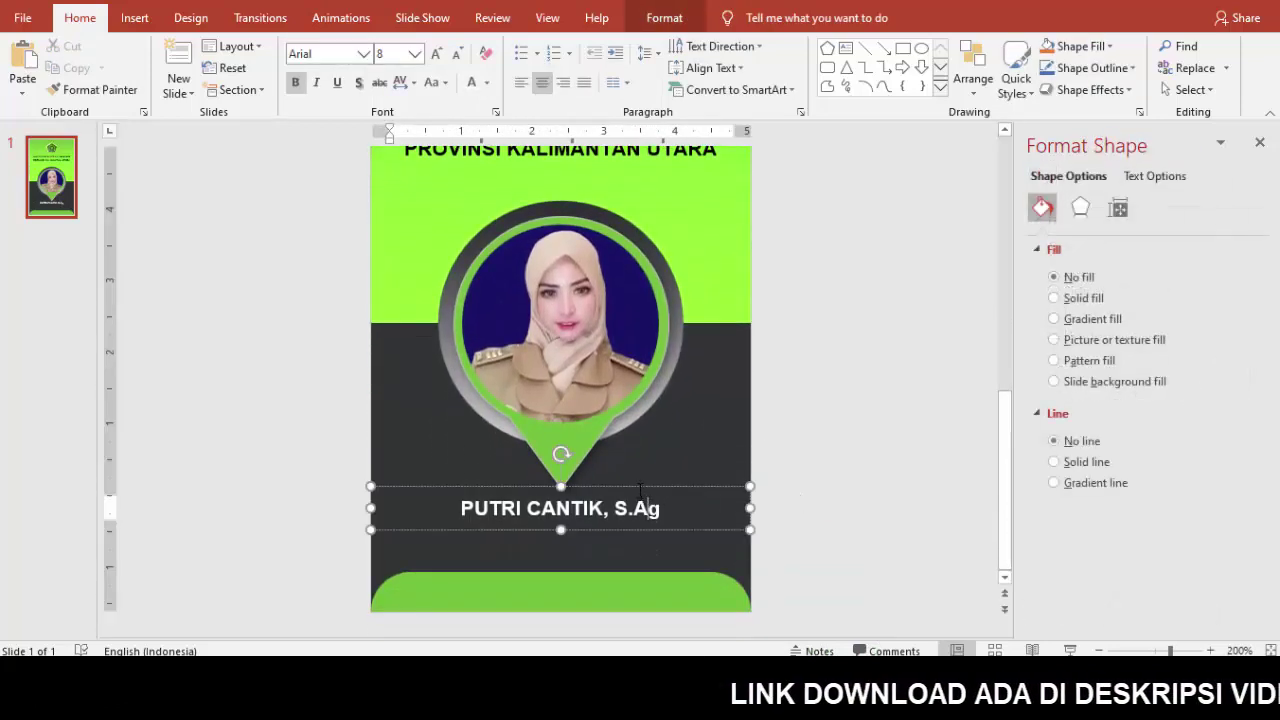
pyautogui.click(396, 53)
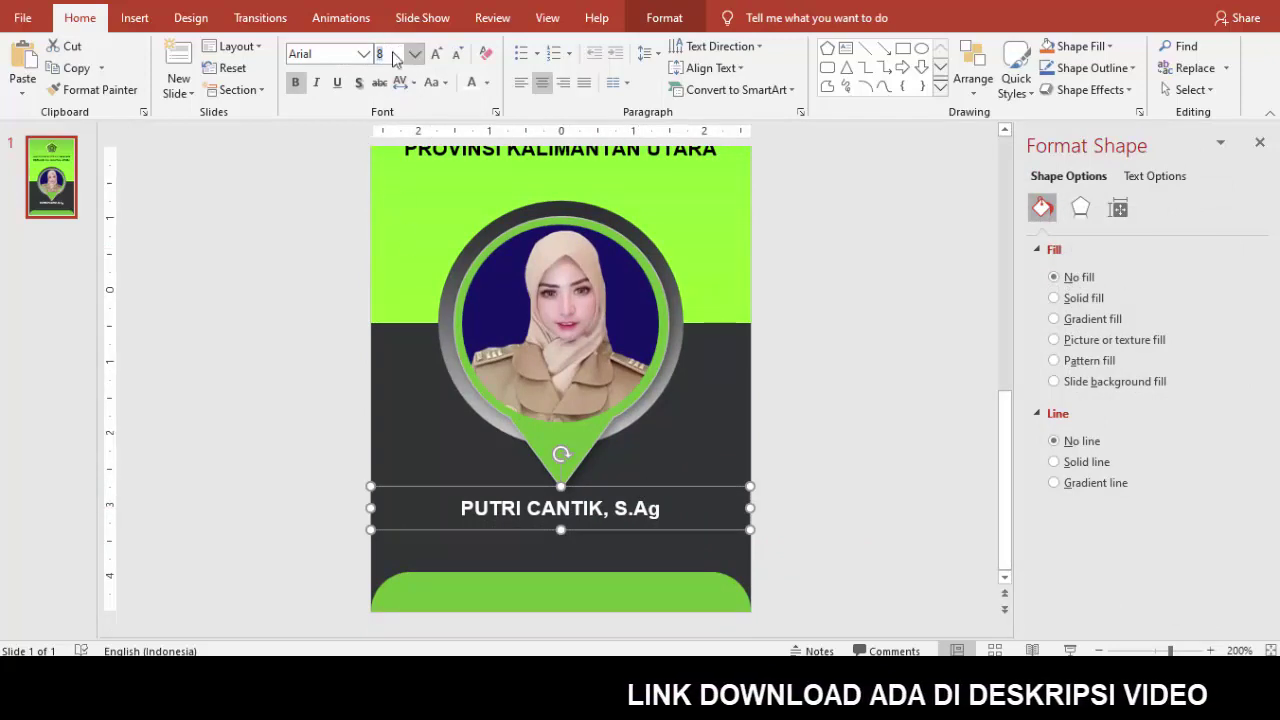
pyautogui.click(415, 53)
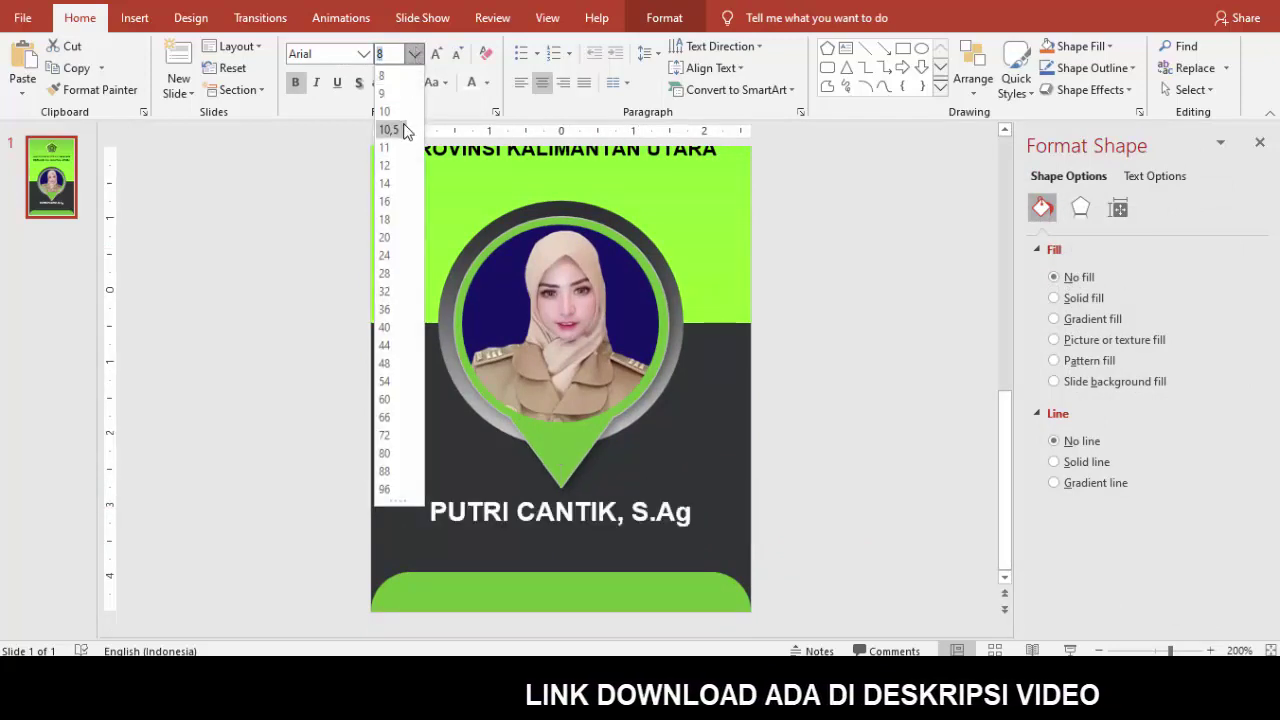
pyautogui.click(382, 93)
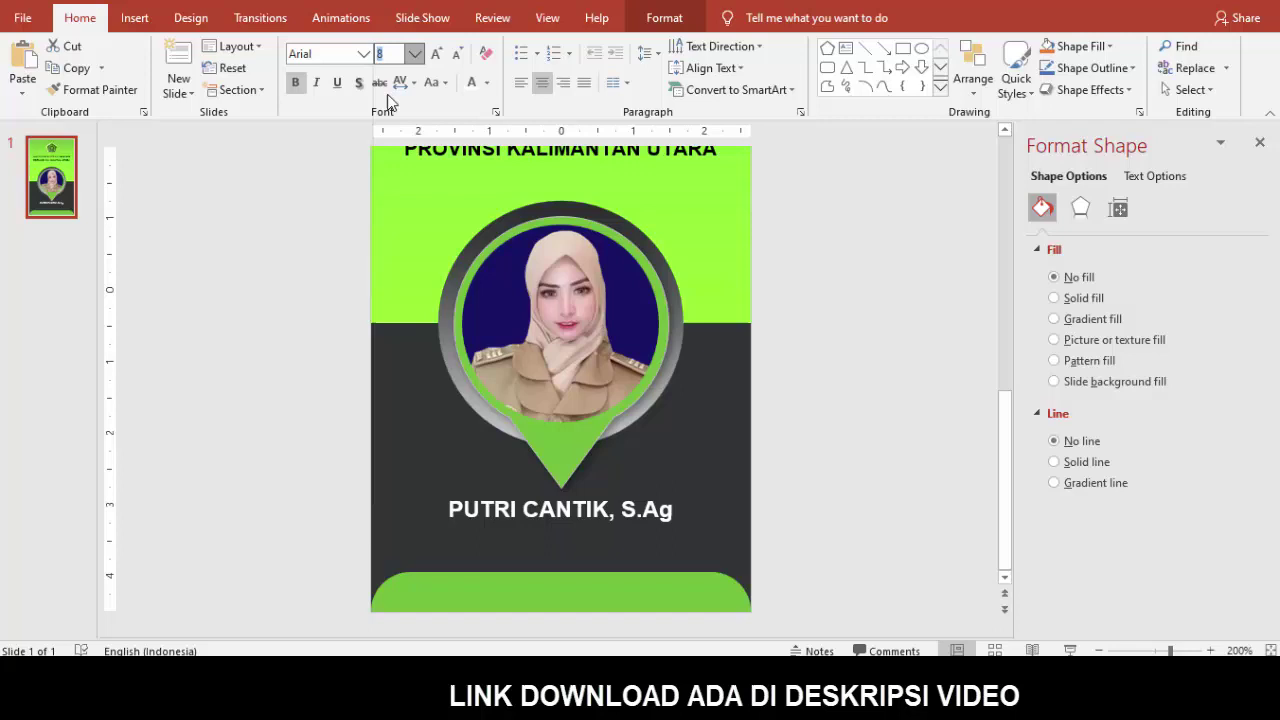
pyautogui.click(815, 314)
# - Paste a copy of the province title below the name and make its text white
pyautogui.hotkey('ctrl', 'v')
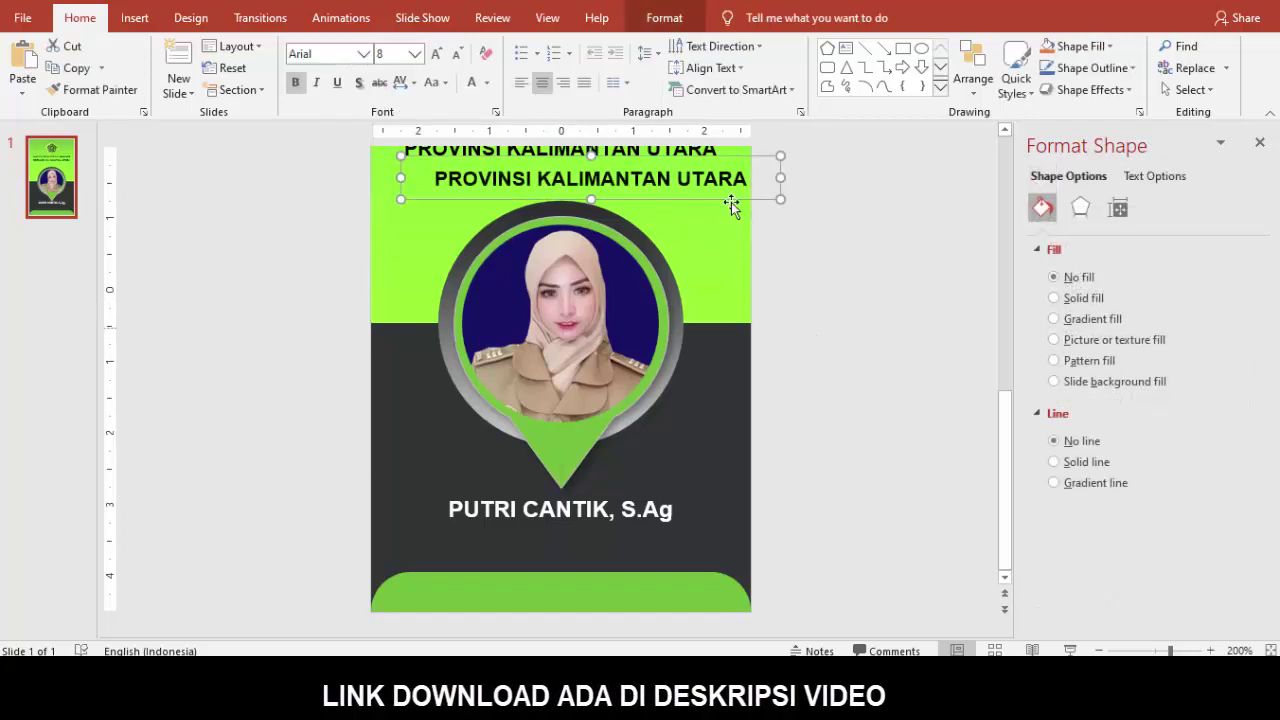
pyautogui.moveTo(775, 205); pyautogui.dragTo(740, 563)
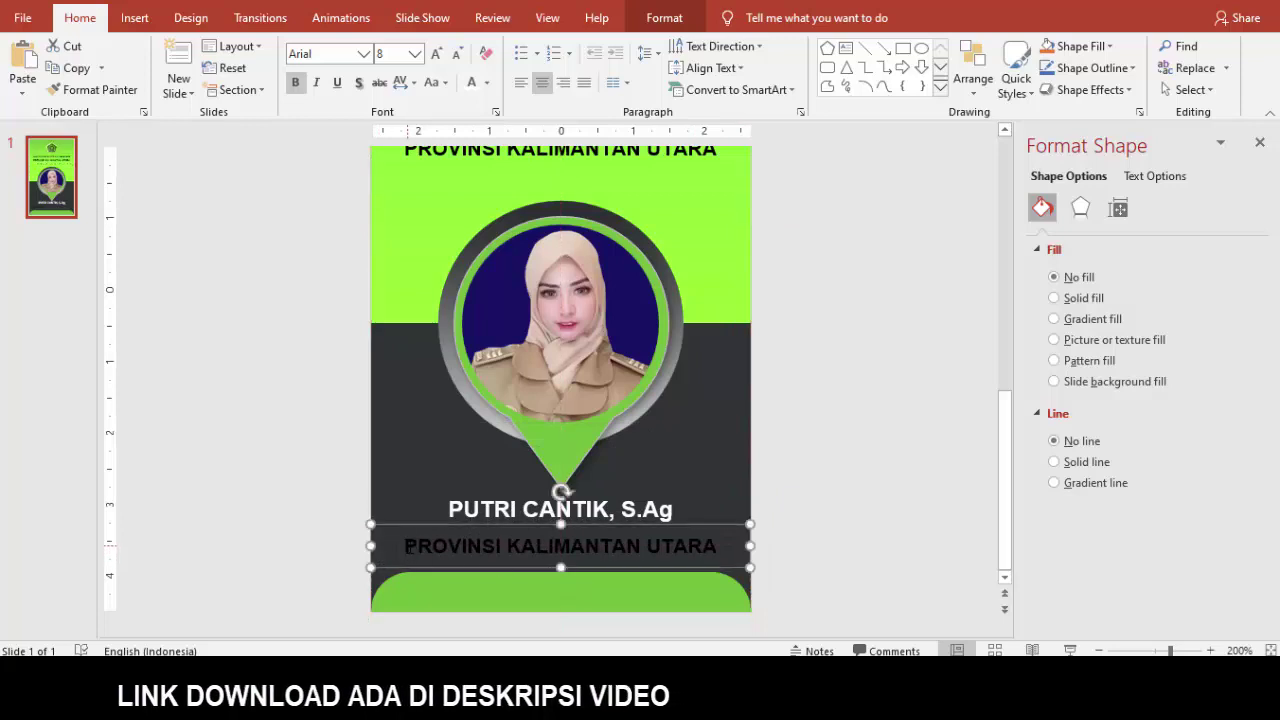
pyautogui.tripleClick(695, 556)
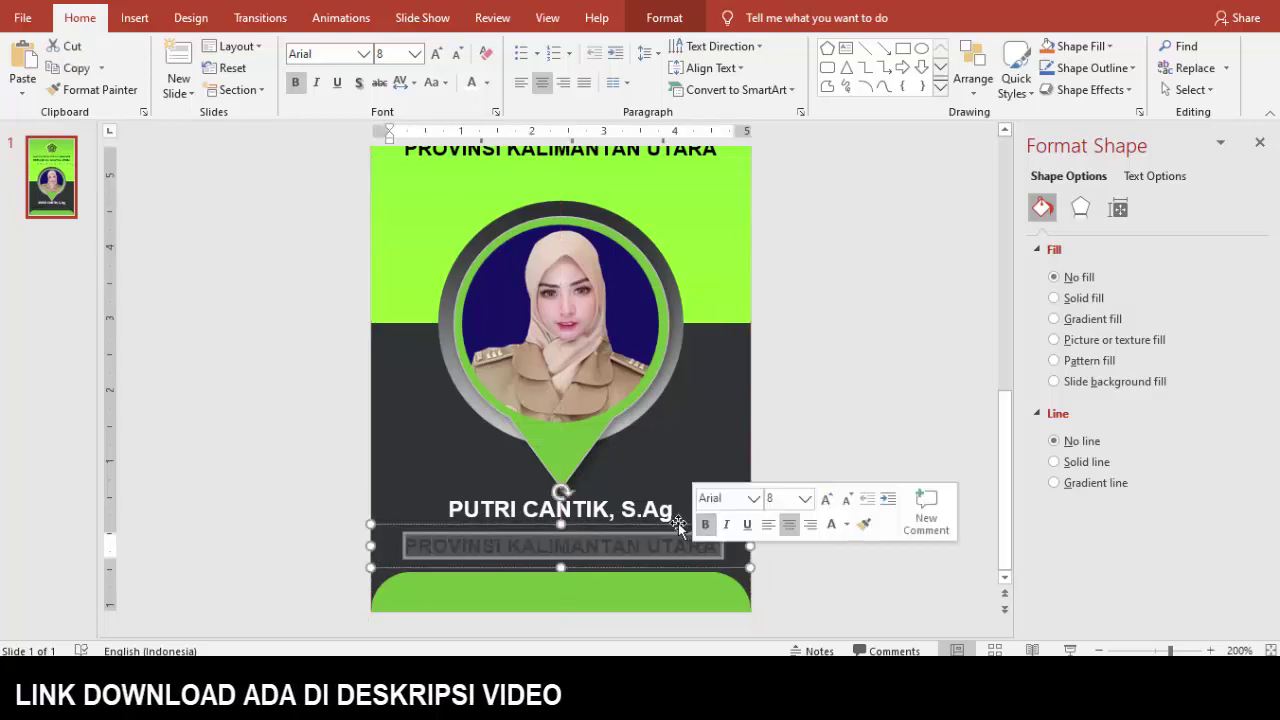
pyautogui.press('Escape')
pyautogui.click(468, 84)
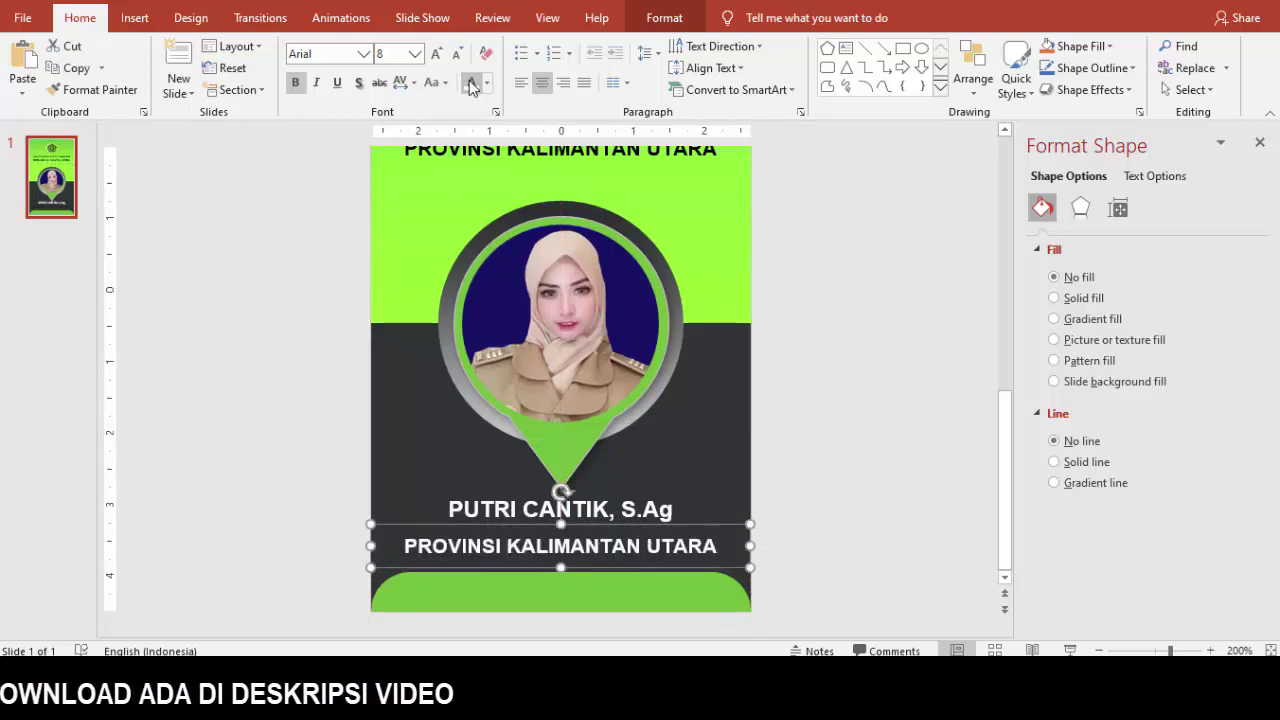
pyautogui.click(414, 53)
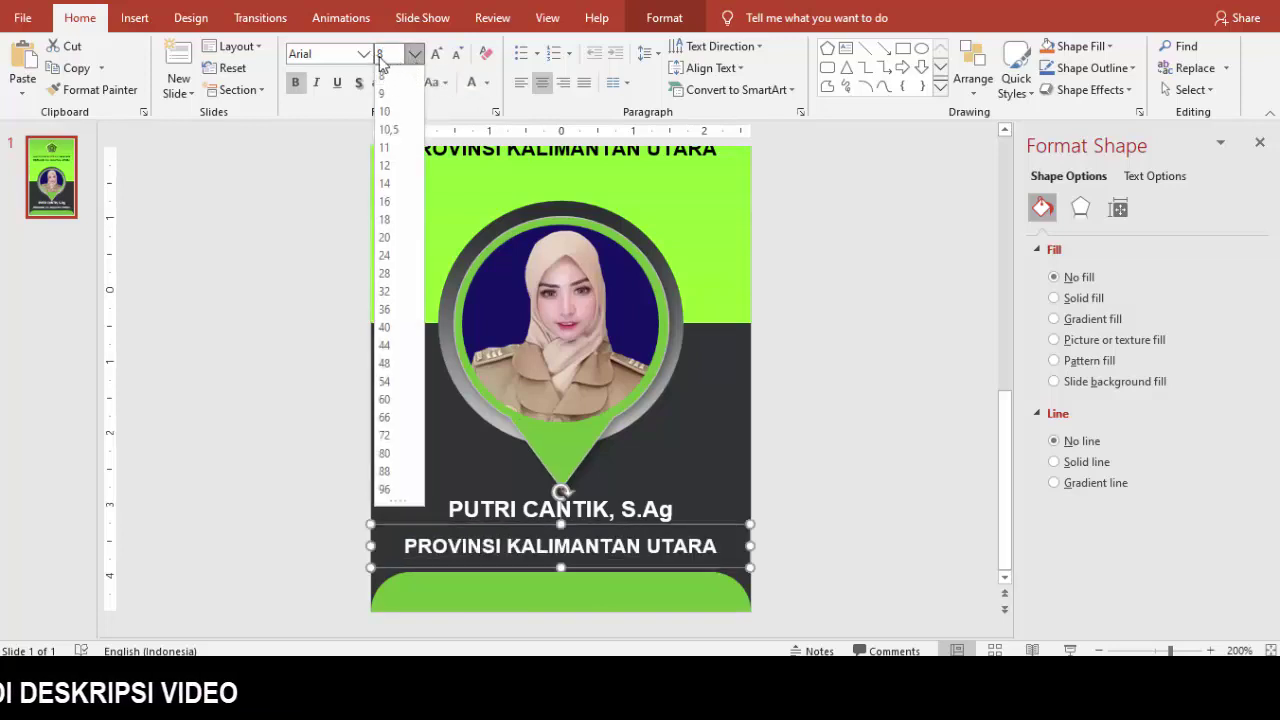
pyautogui.click(506, 225)
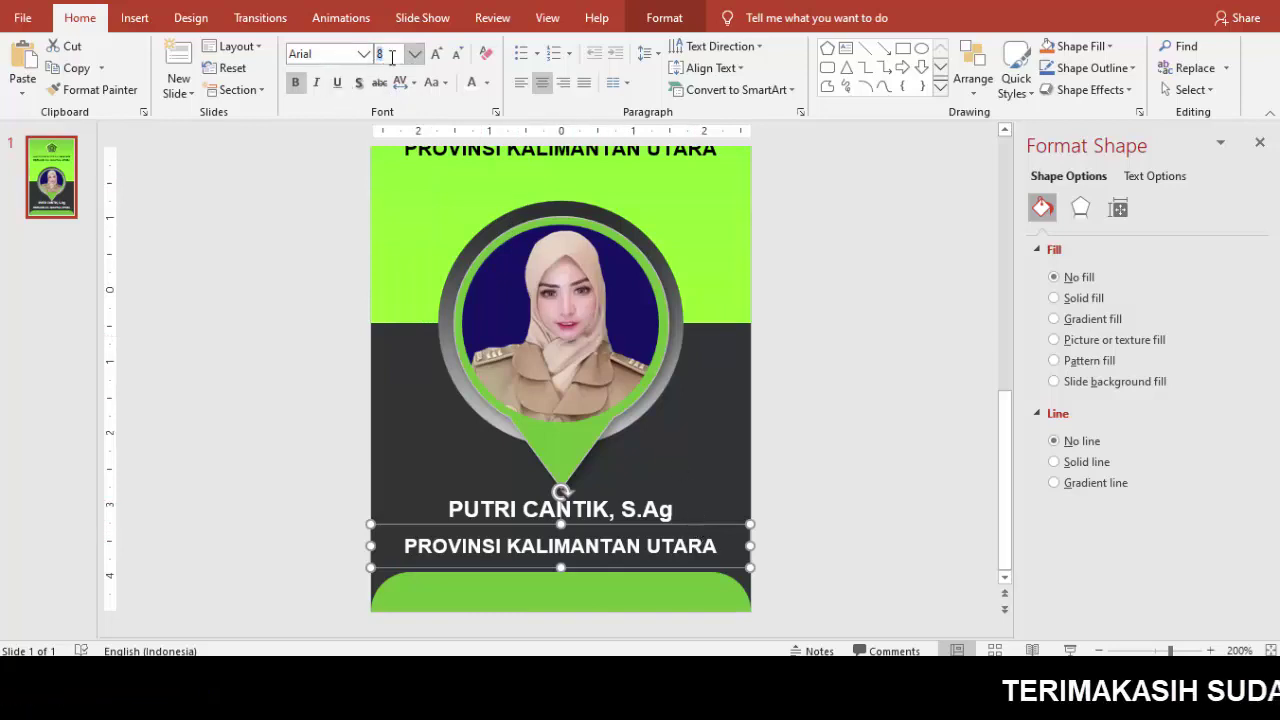
pyautogui.write('7')
# - Set the copied line to 7 pt, retype it as the NIP number, and place it just below the name
pyautogui.press('Return')
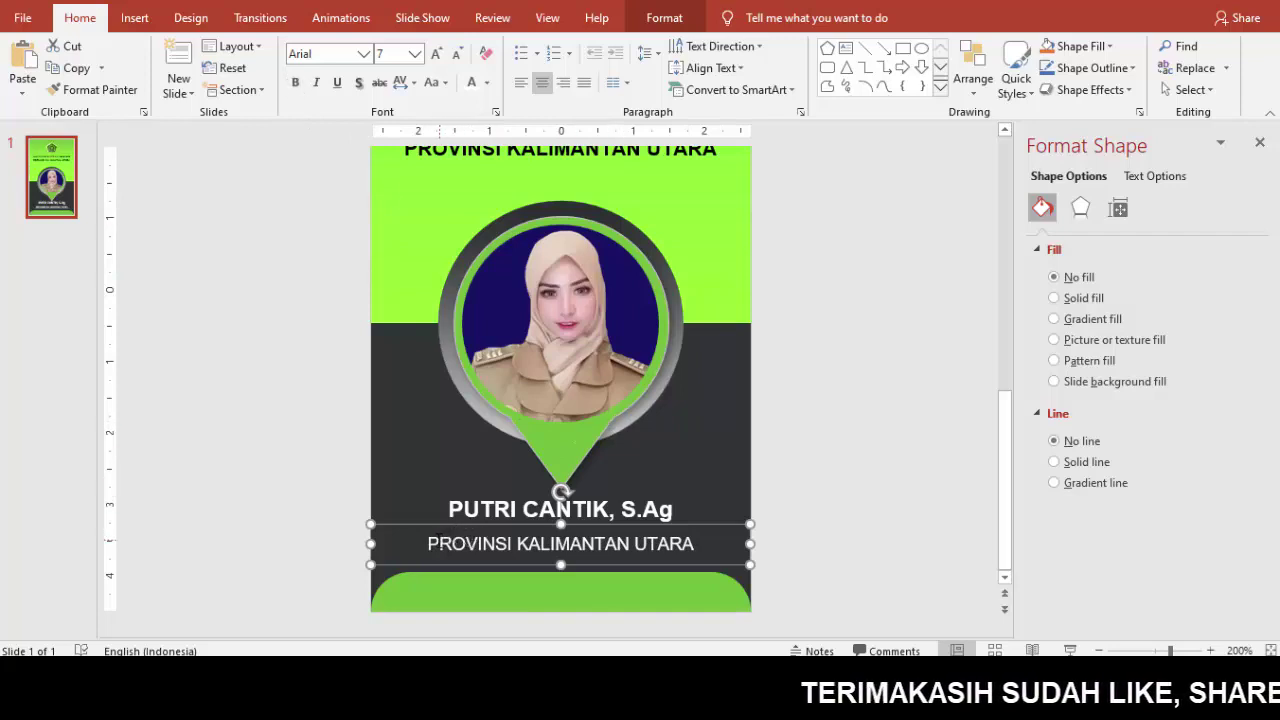
pyautogui.moveTo(427, 543); pyautogui.dragTo(675, 535)
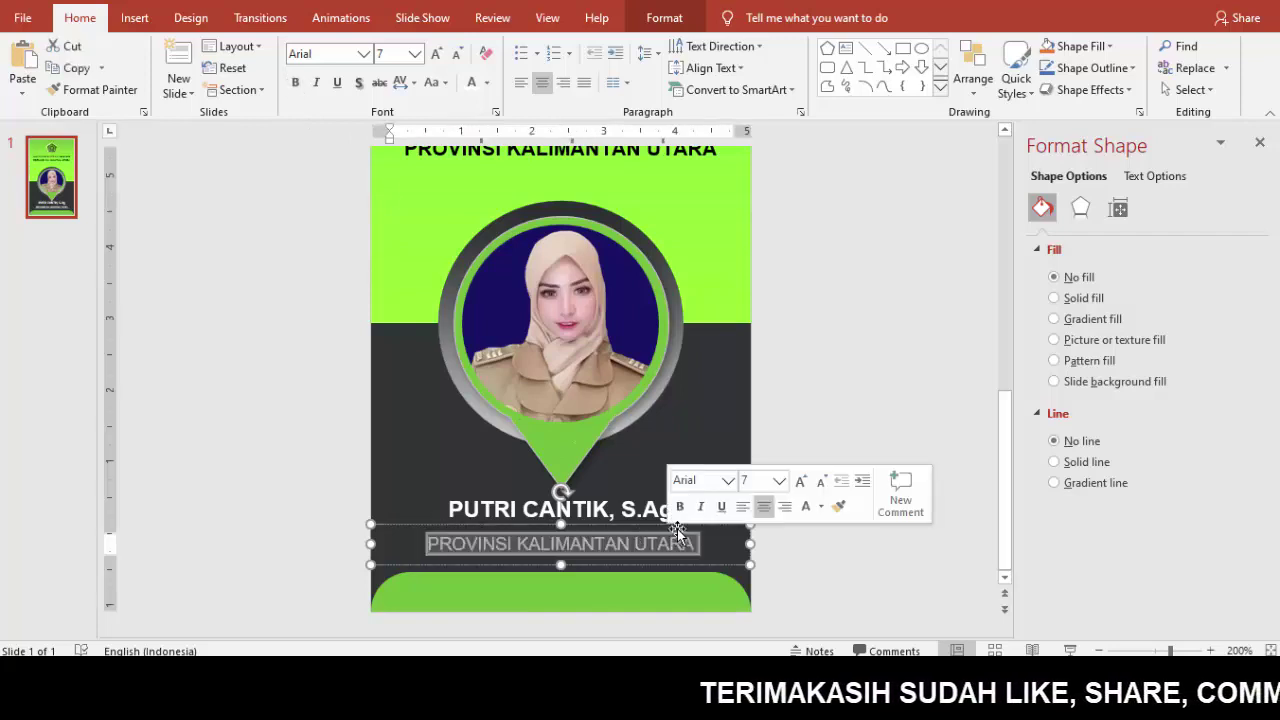
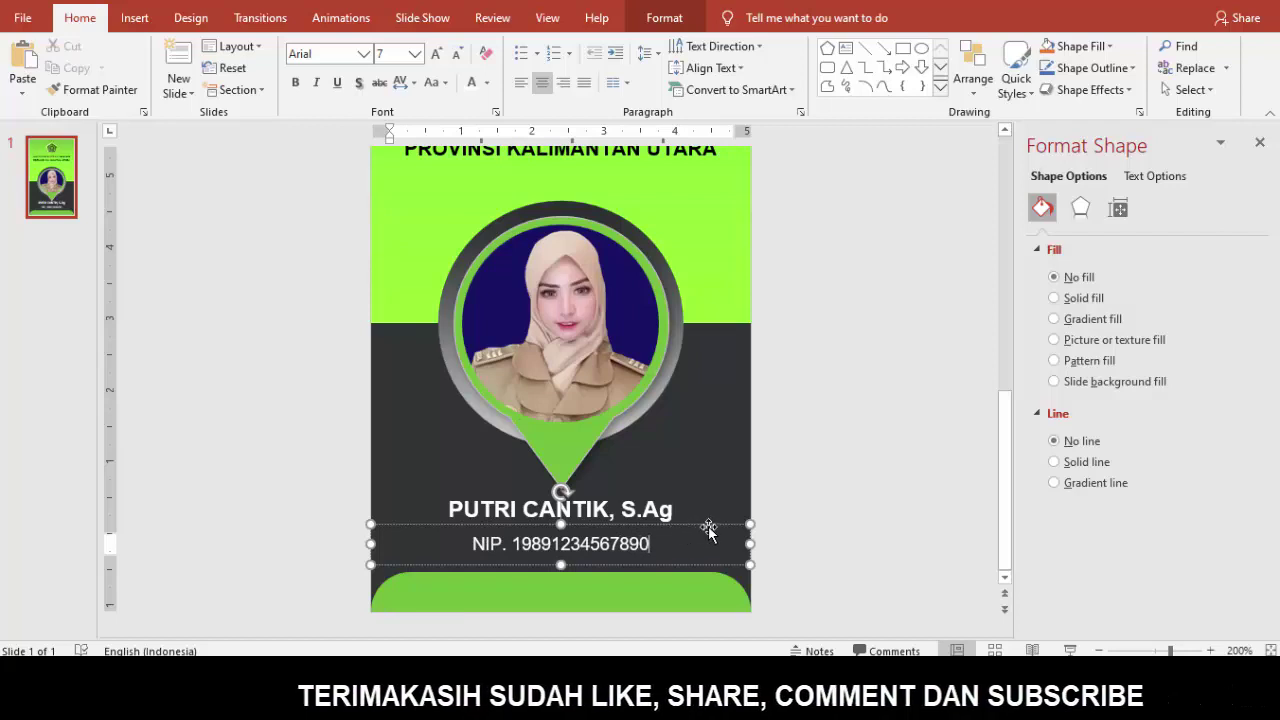
pyautogui.click(800, 363)
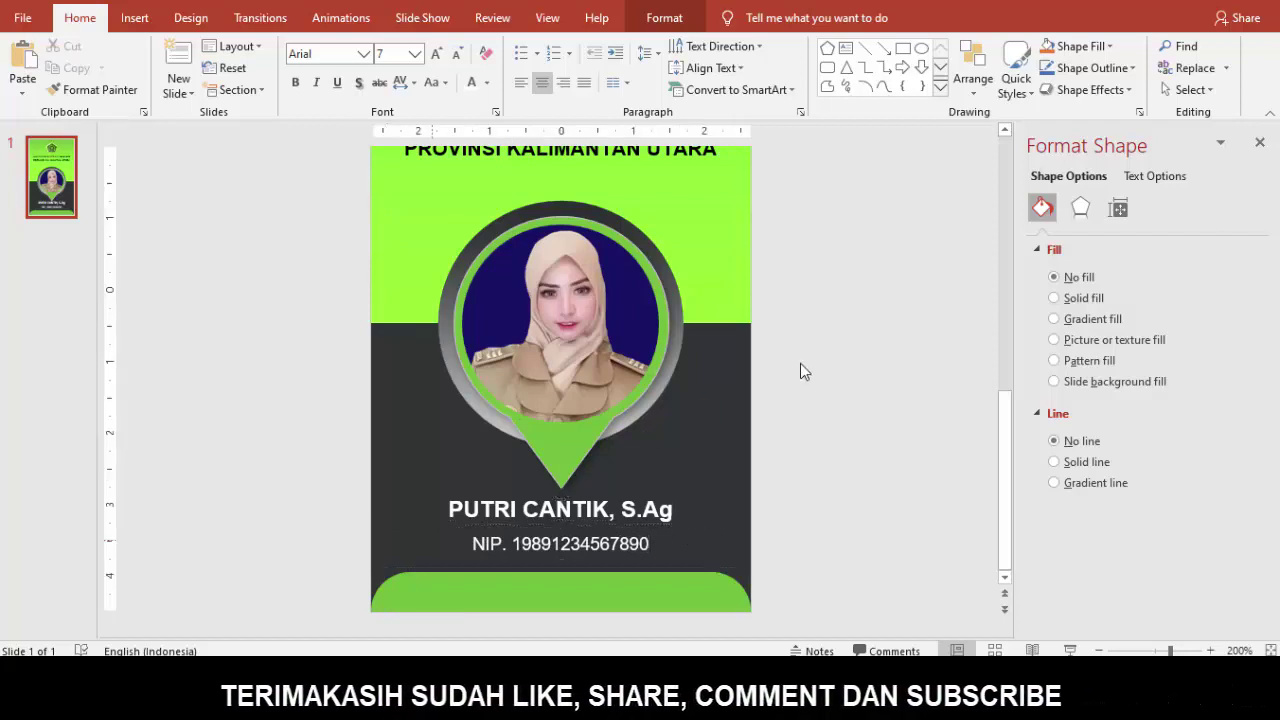
pyautogui.click(639, 558)
pyautogui.moveTo(670, 533); pyautogui.dragTo(668, 527)
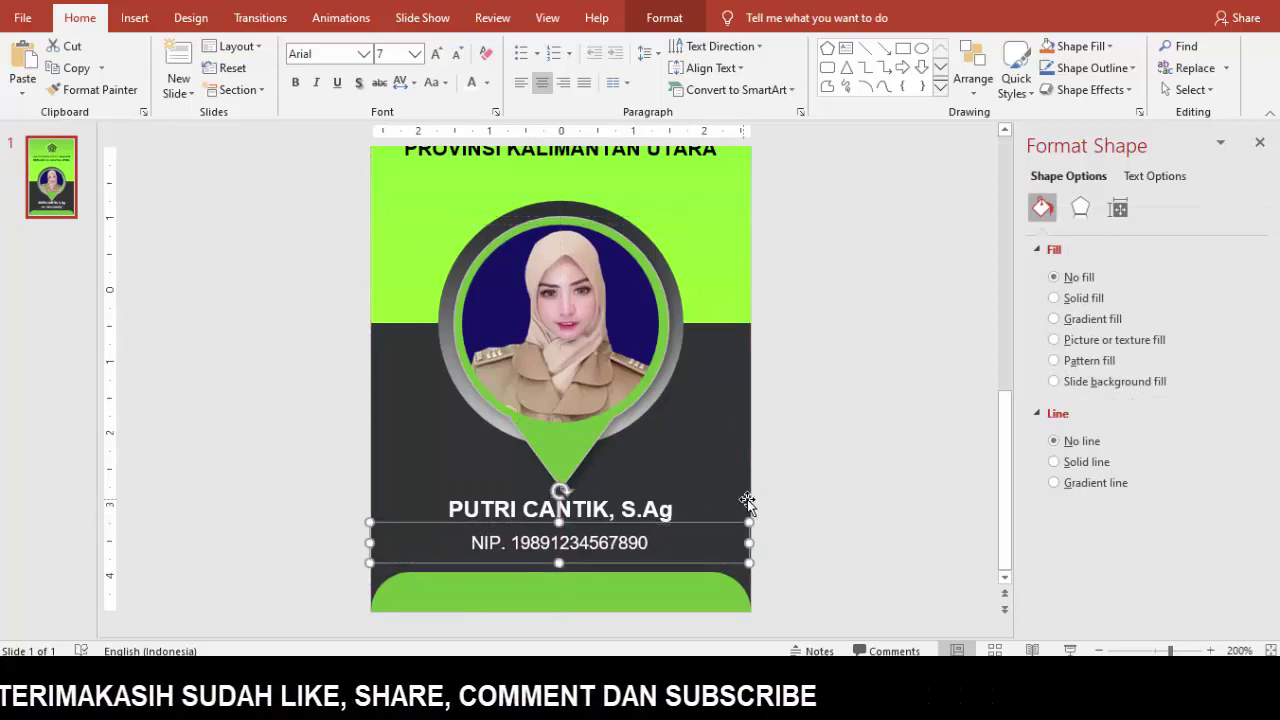
# - Deselect the NIP text and close the Format Background pane
pyautogui.click(818, 463)
pyautogui.scroll(-5, 818, 462)
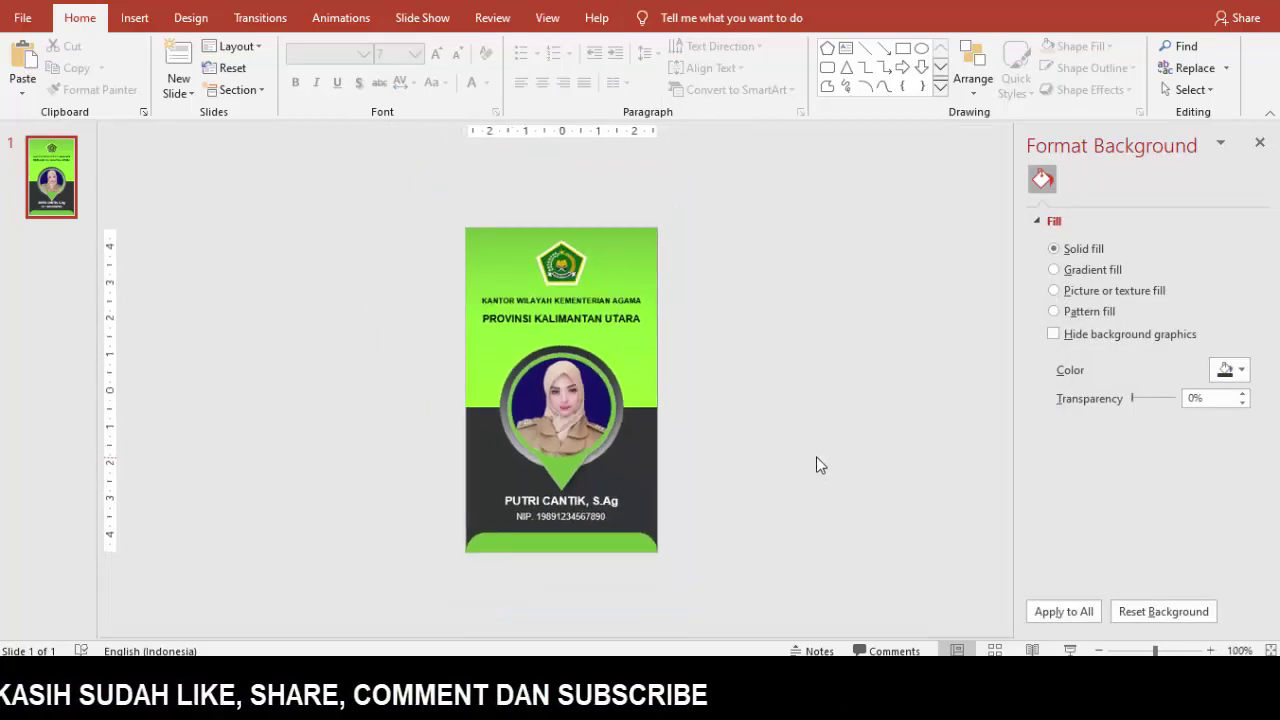
pyautogui.click(1259, 142)
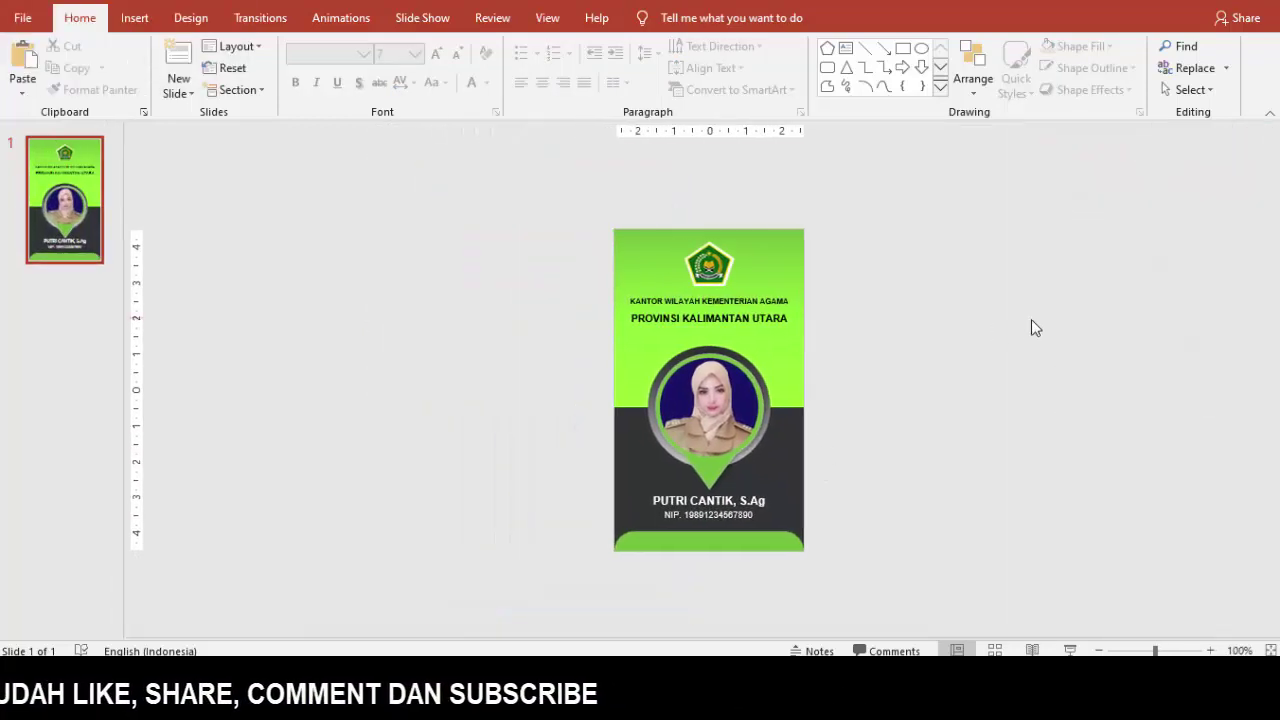
pyautogui.scroll(2, 876, 392)
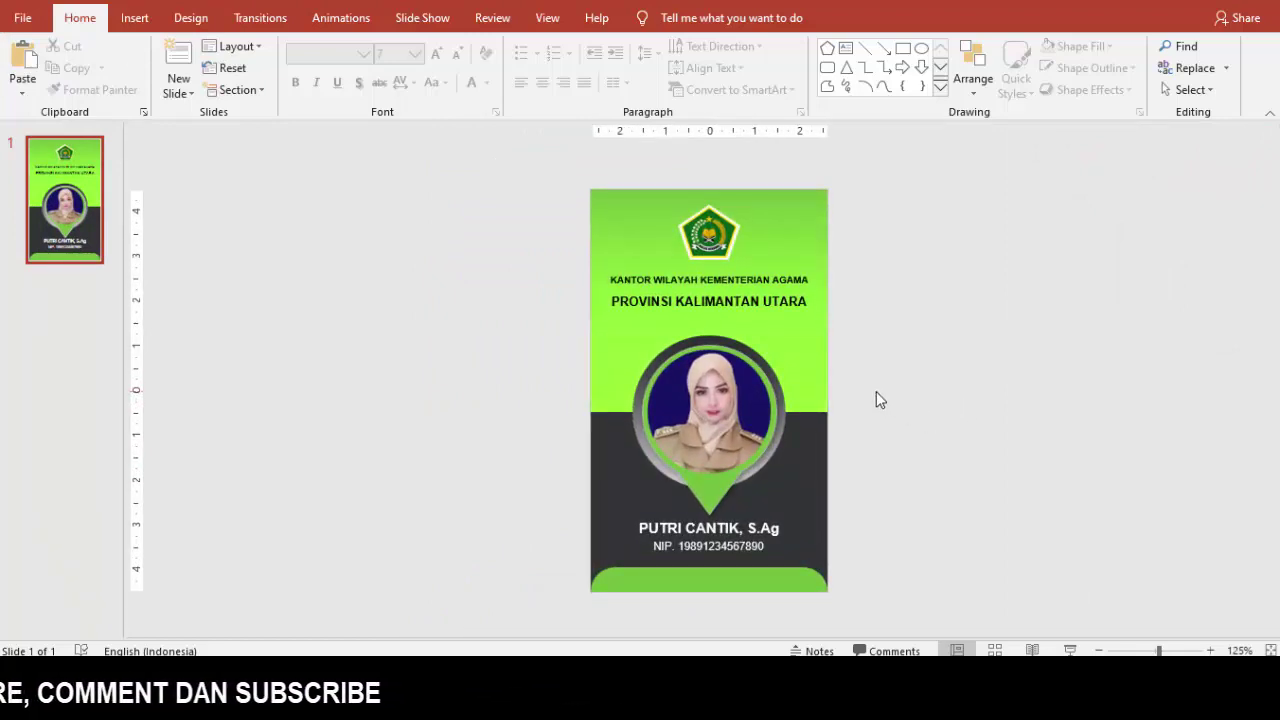
# - Nudge the PROVINSI KALIMANTAN UTARA title slightly lower beneath the emblem
pyautogui.click(776, 303)
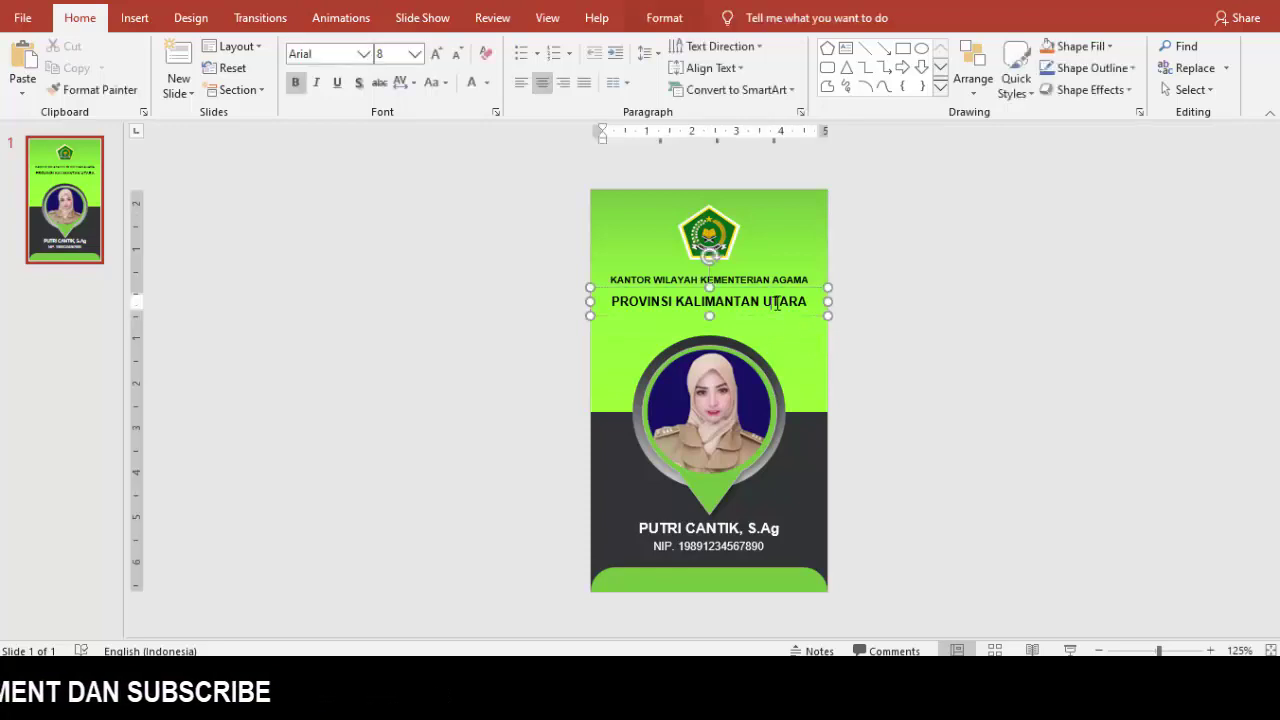
pyautogui.moveTo(775, 316); pyautogui.dragTo(773, 322)
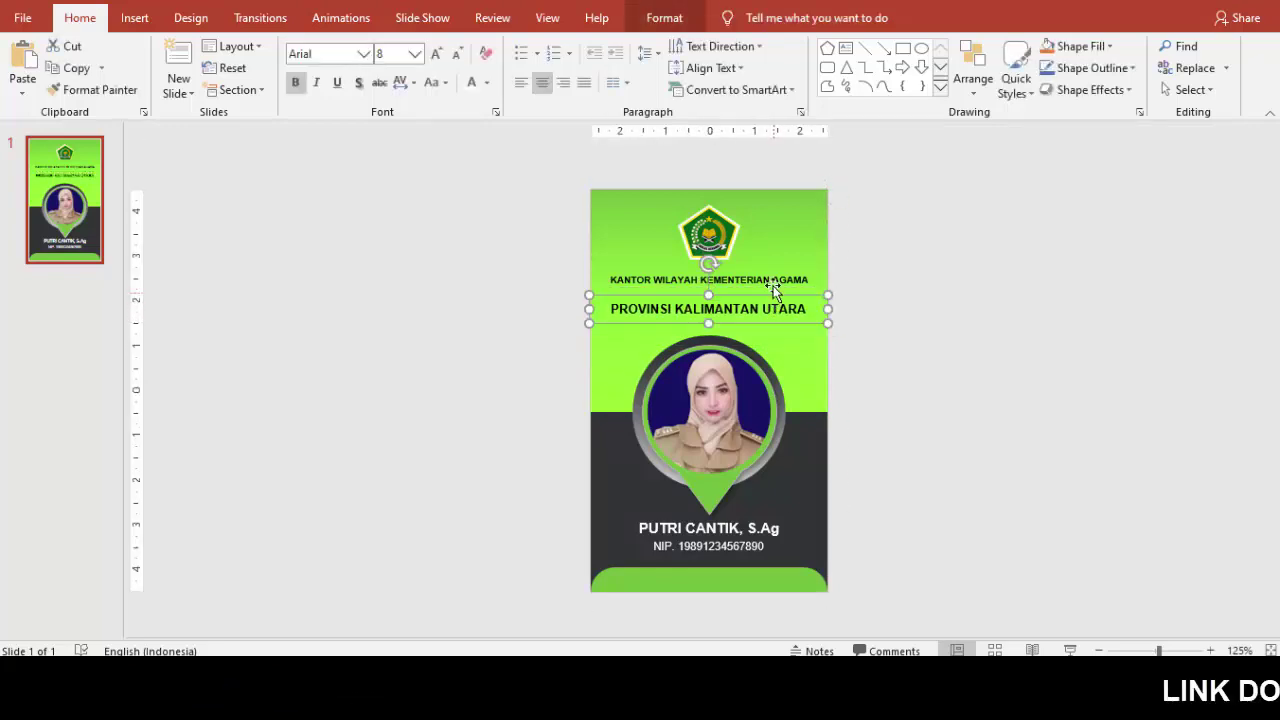
pyautogui.click(884, 279)
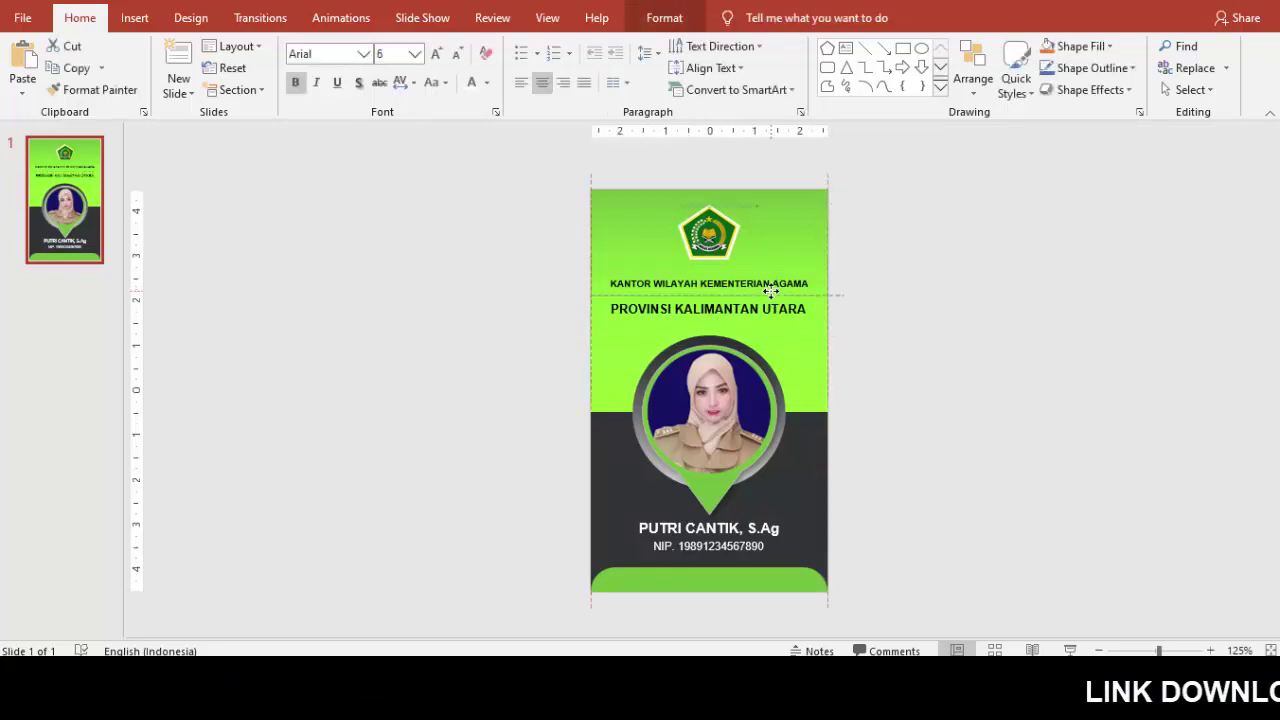
pyautogui.moveTo(668, 178)
pyautogui.mouseDown()
pyautogui.moveTo(750, 268)
pyautogui.moveTo(728, 241)
pyautogui.mouseUp()
pyautogui.click(875, 256)
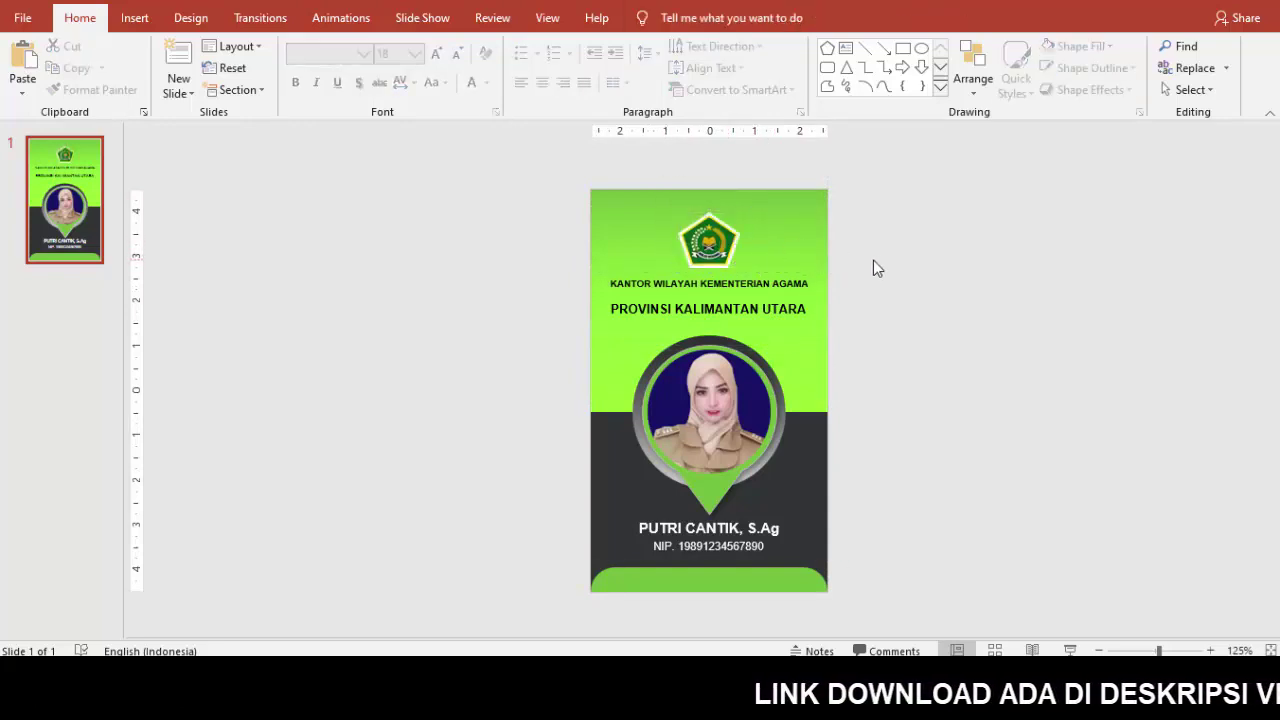
pyautogui.scroll(2, 856, 428)
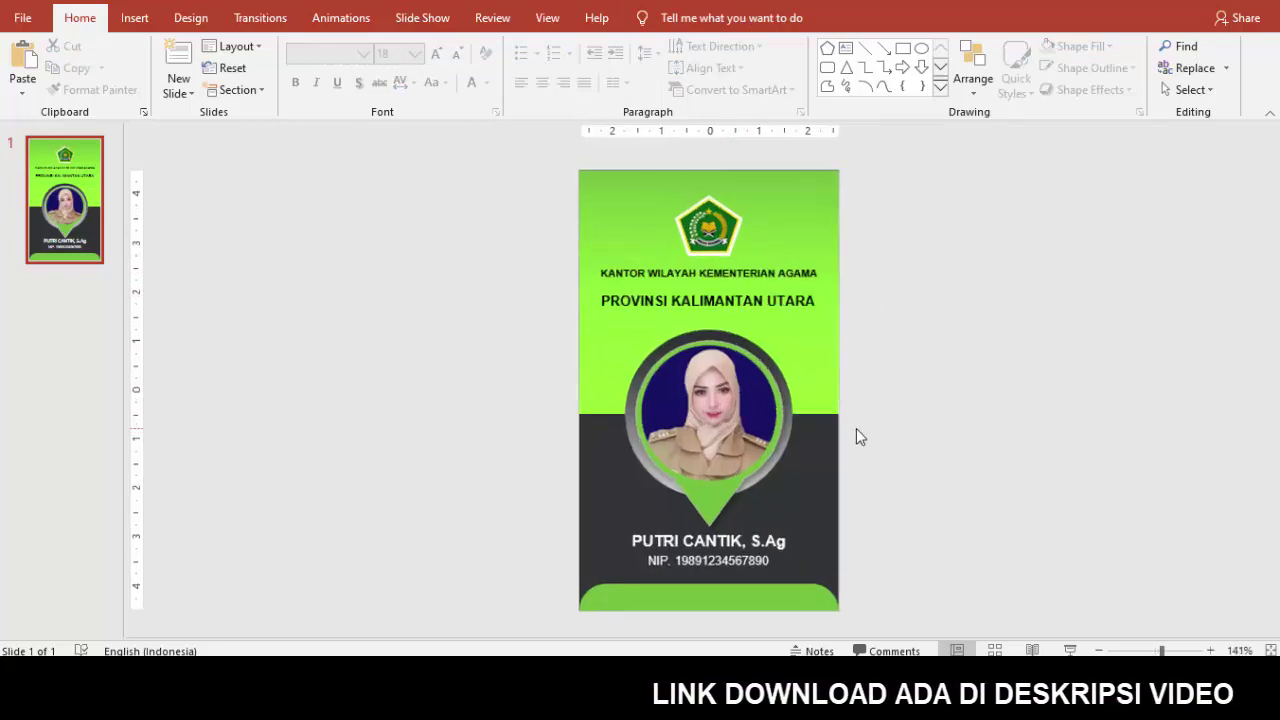
pyautogui.scroll(1, 846, 471)
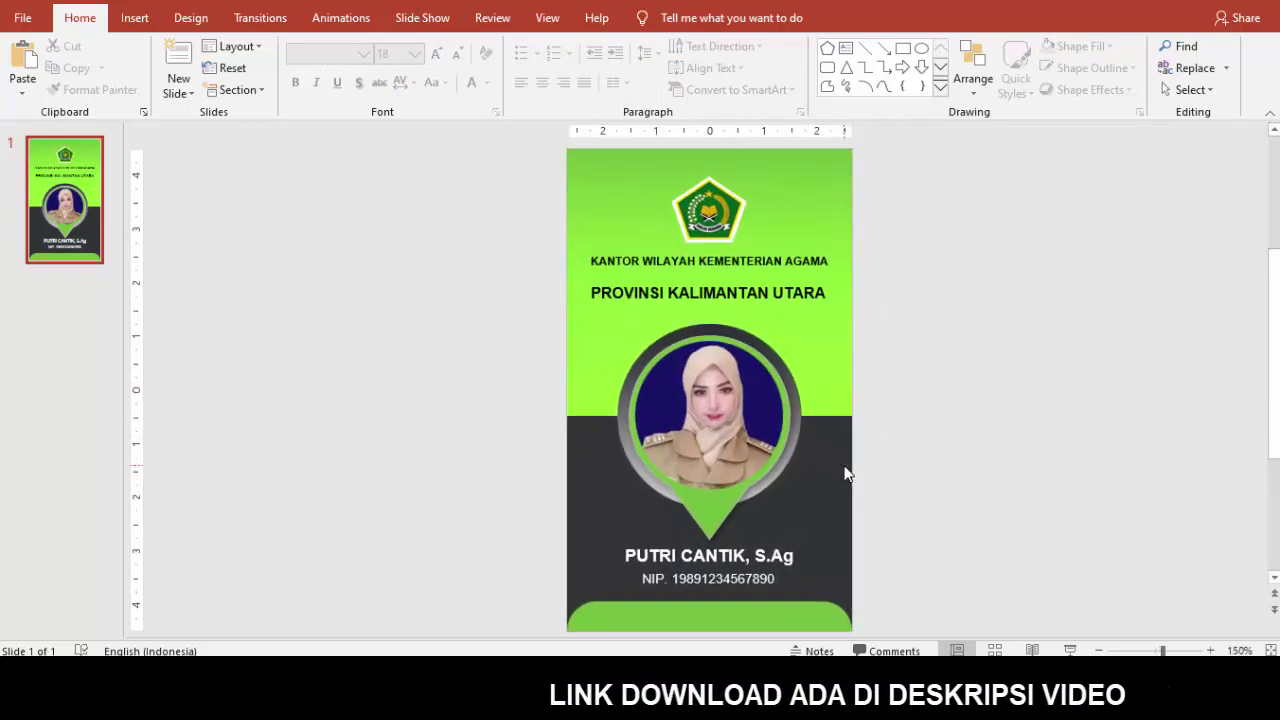
pyautogui.scroll(3, 887, 462)
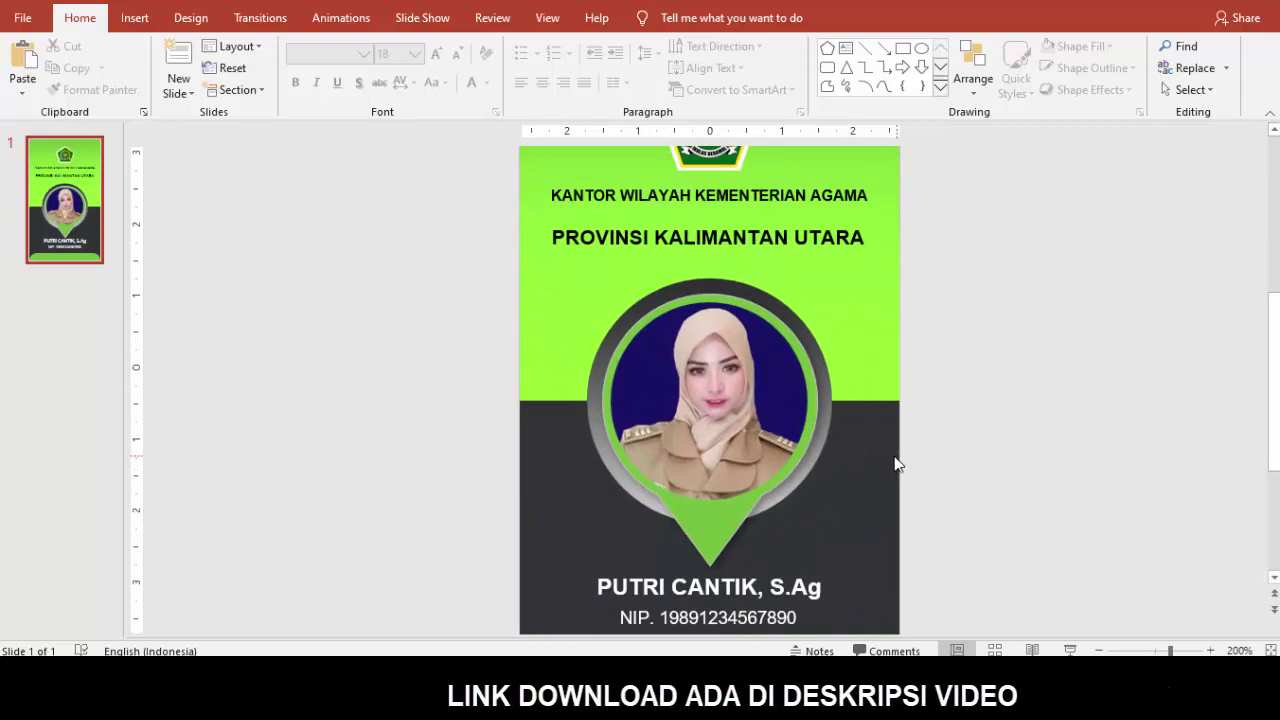
pyautogui.scroll(-1, 900, 460)
pyautogui.scroll(-2, 913, 456)
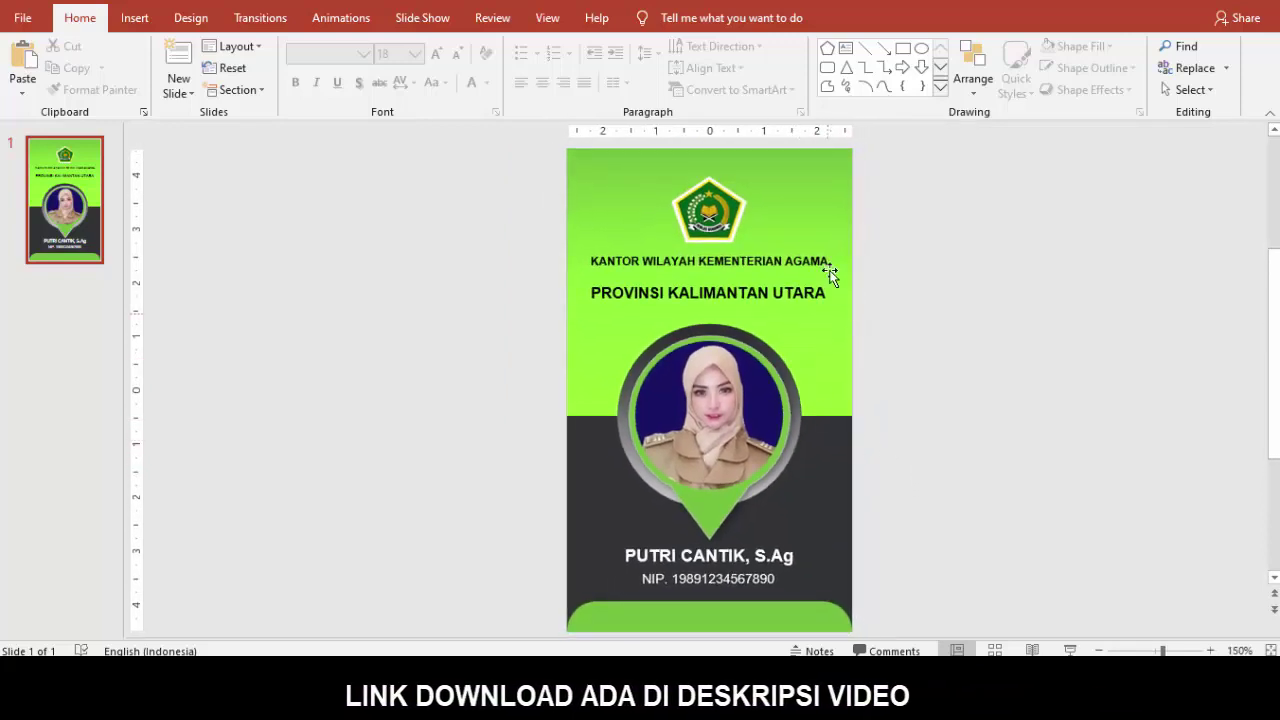
pyautogui.scroll(-1, 859, 378)
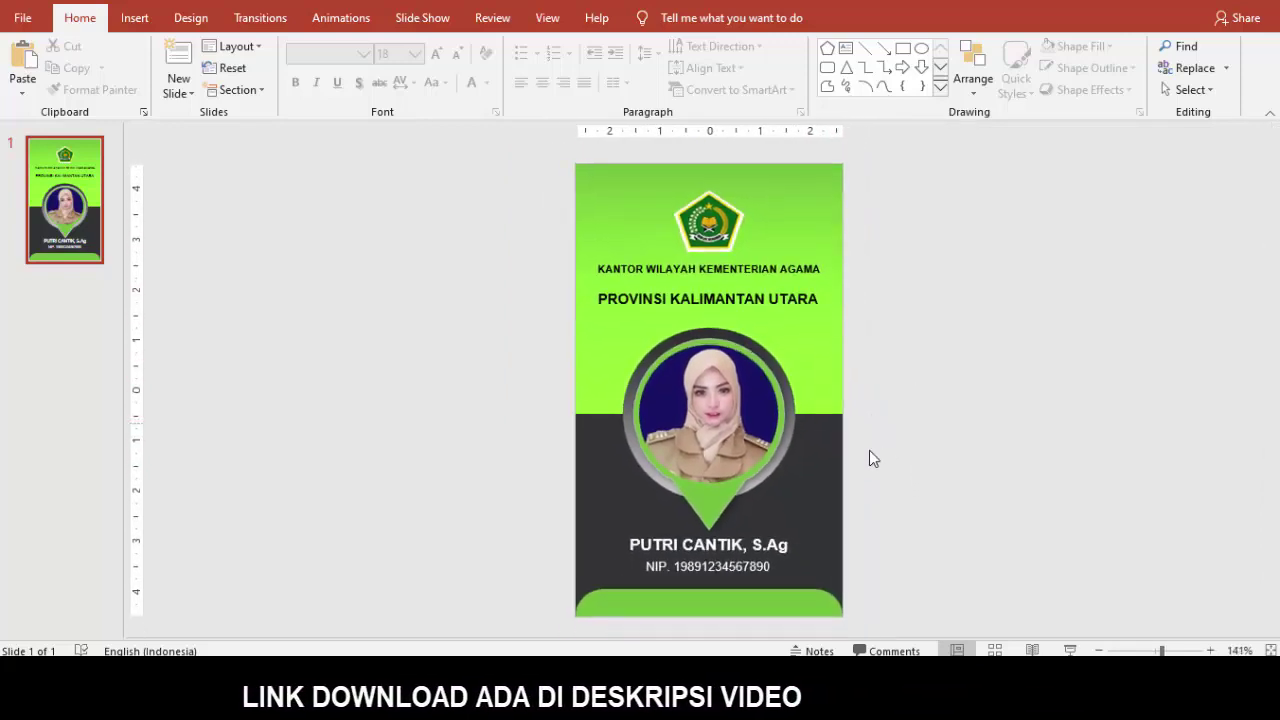
pyautogui.click(737, 598)
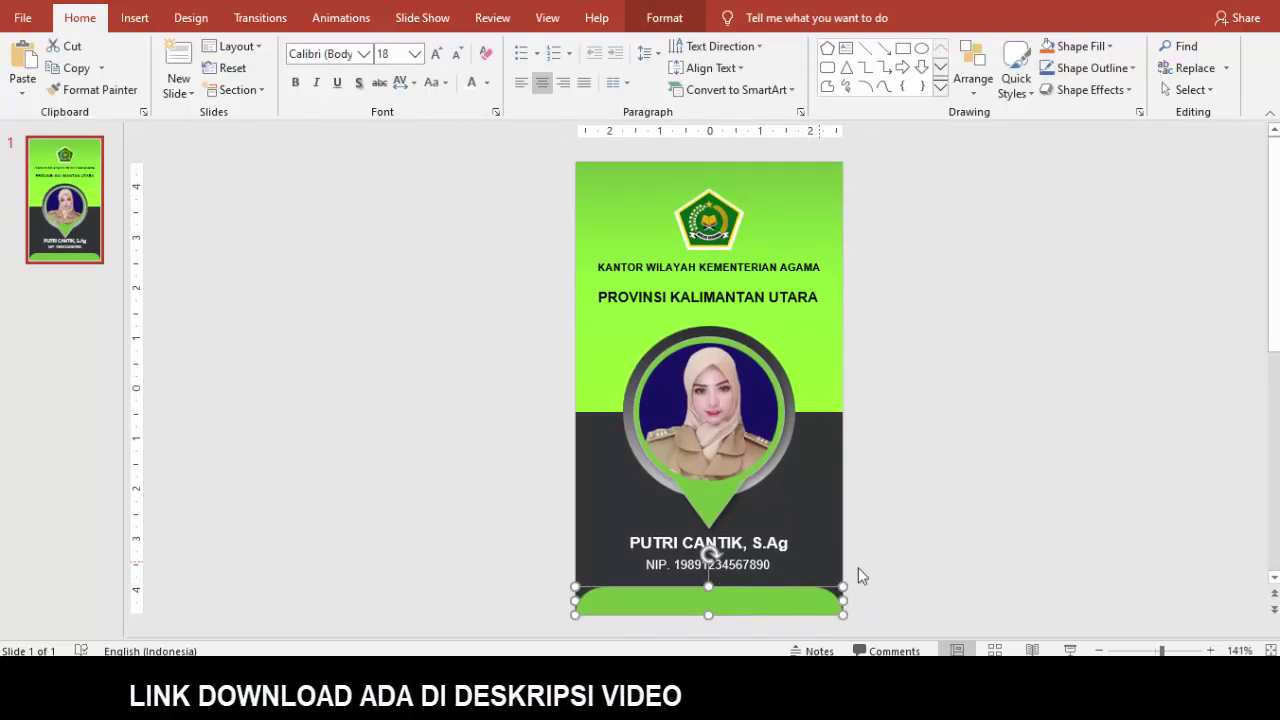
pyautogui.click(889, 531)
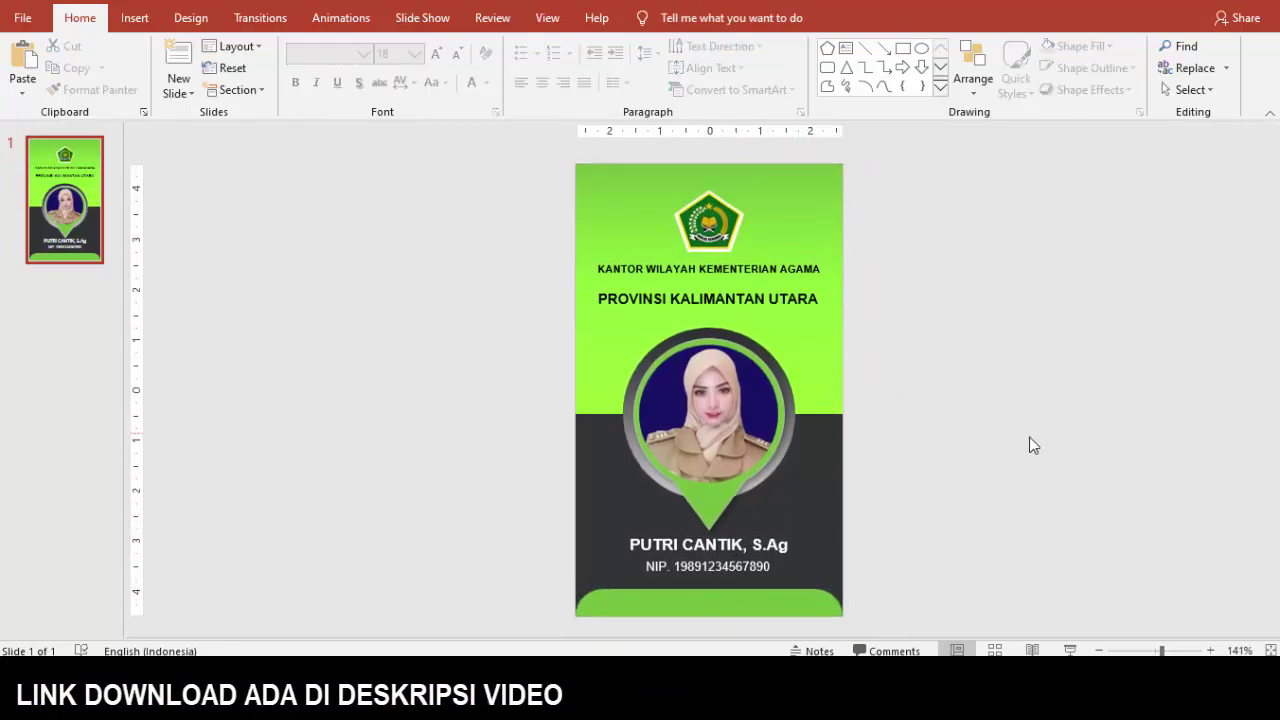